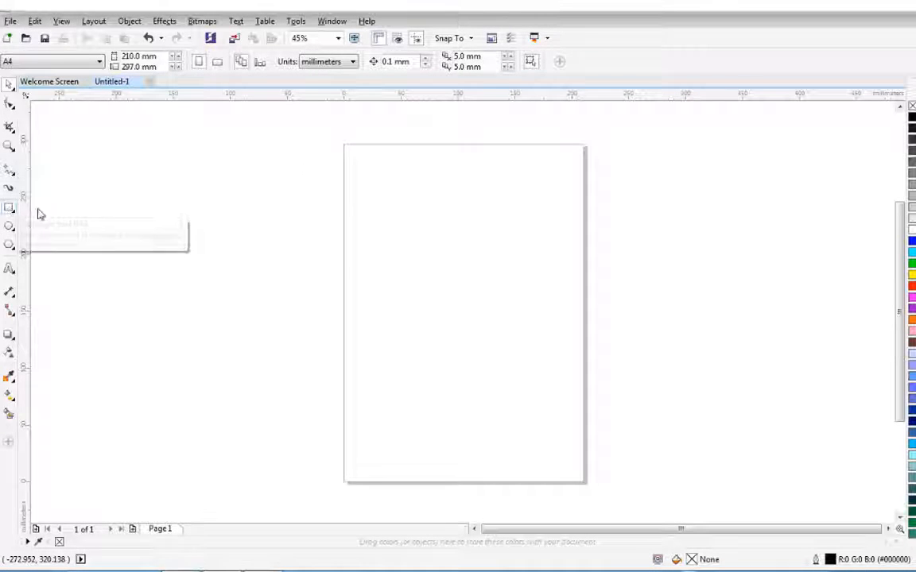
Draw a rectangle about 211 × 298 mm over the page and duplicate it as a strip about 91.5 mm wide along its left edge.
click(8, 207)
mouse_move(344, 143)
mouse_down()
mouse_move(390, 282)
mouse_move(585, 482)
mouse_up()
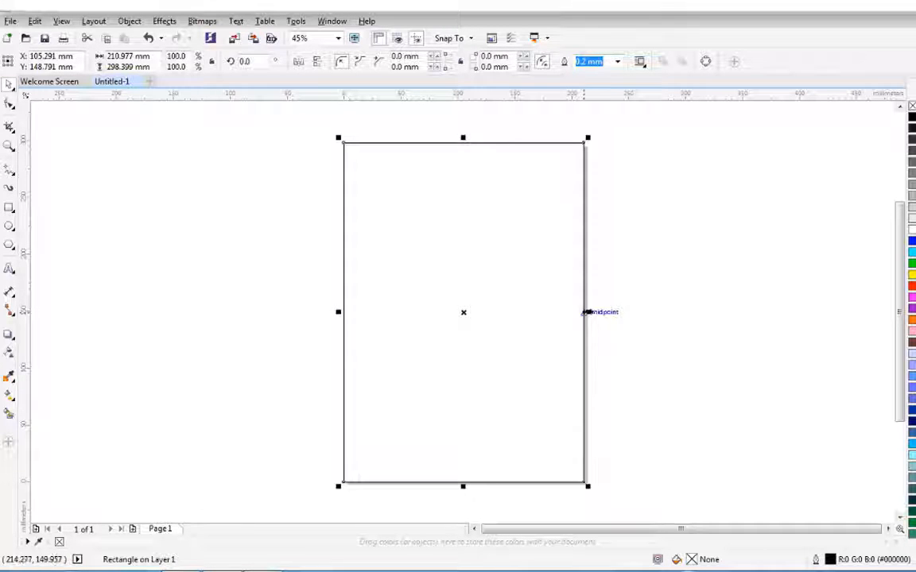
drag(587, 312, 452, 314)
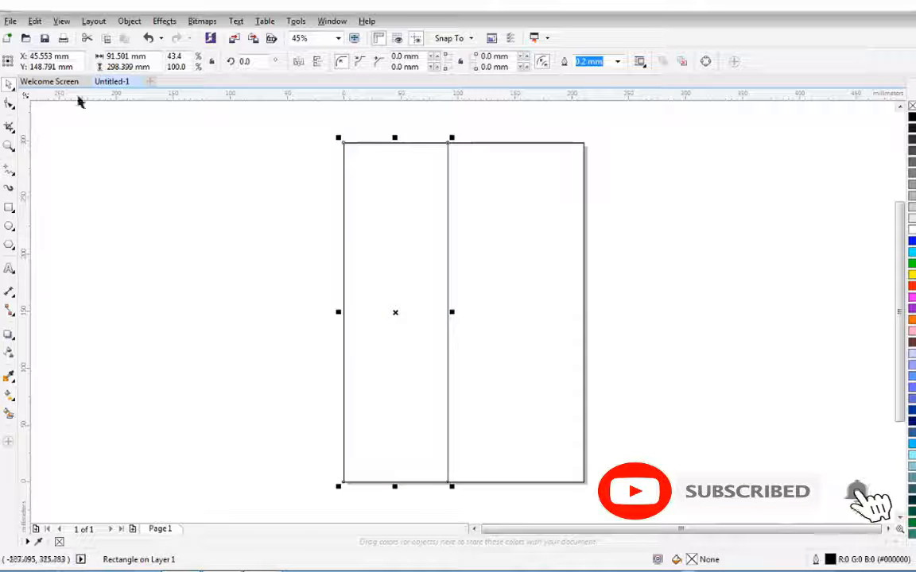
Convert the 91.5 mm-wide rectangle to curves and move its top-right node to about 23 mm from the page's left edge.
right_click(424, 157)
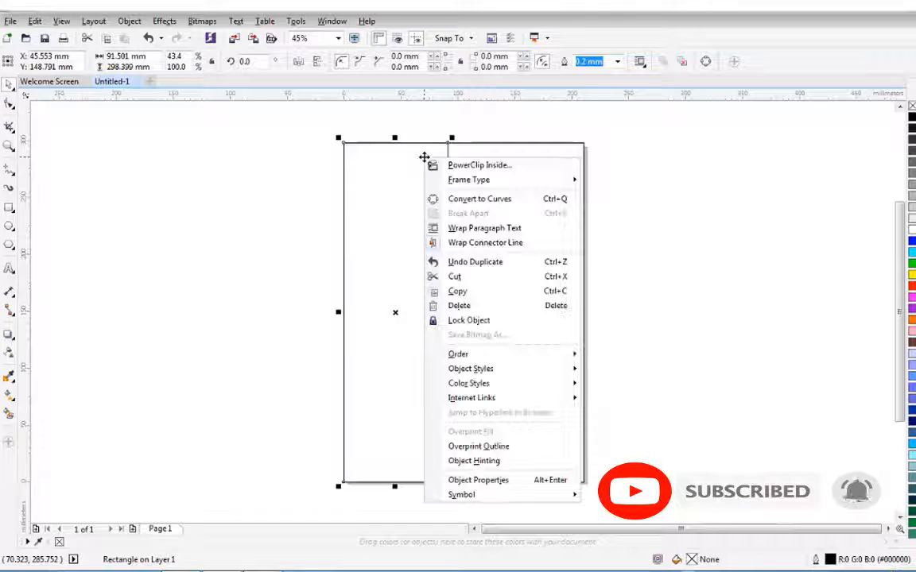
click(461, 198)
key(F10)
drag(448, 144, 370, 147)
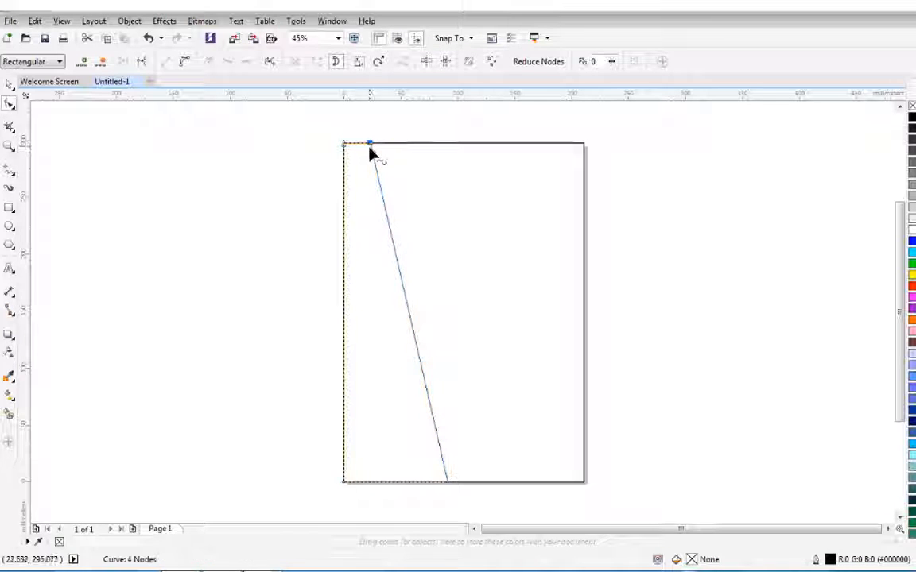
Turn the slanted edge into a curve, bend it into a flowing S shape and shift its bottom node slightly to the right.
click(409, 319)
right_click(410, 320)
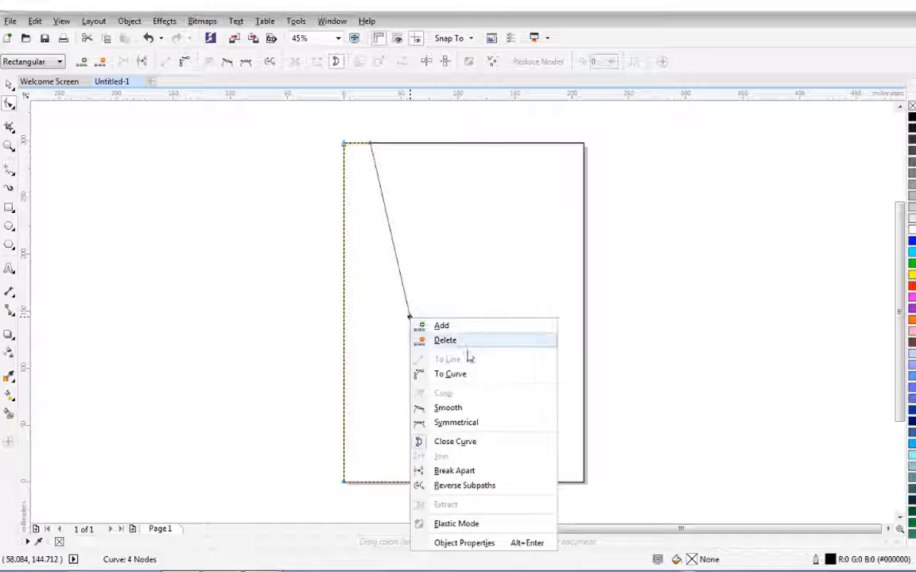
click(451, 375)
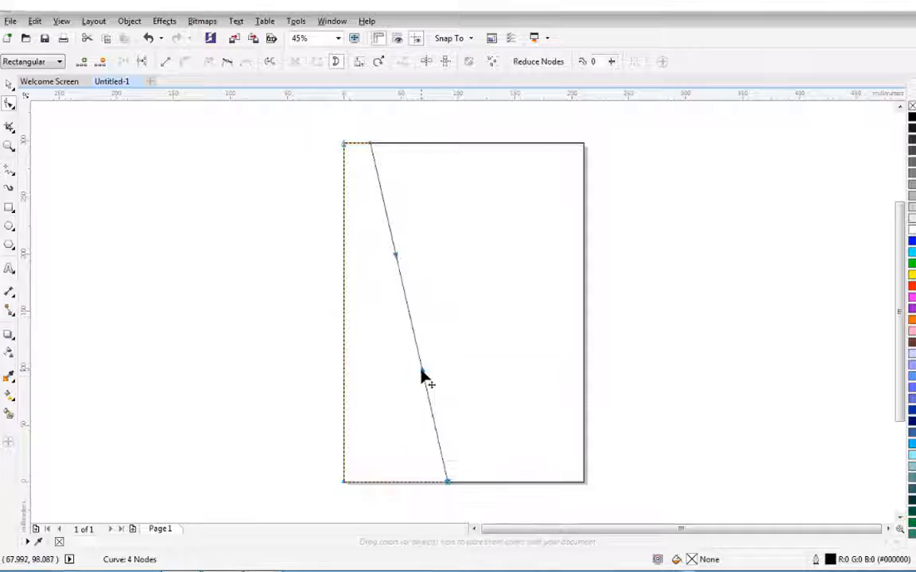
drag(421, 375, 470, 253)
drag(395, 255, 390, 432)
drag(471, 250, 541, 237)
drag(448, 483, 469, 483)
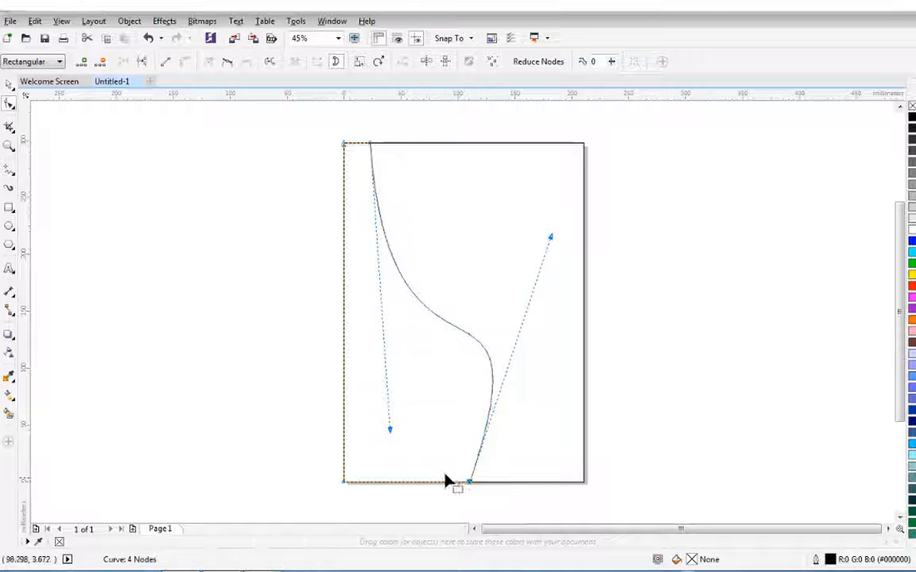
drag(390, 432, 359, 342)
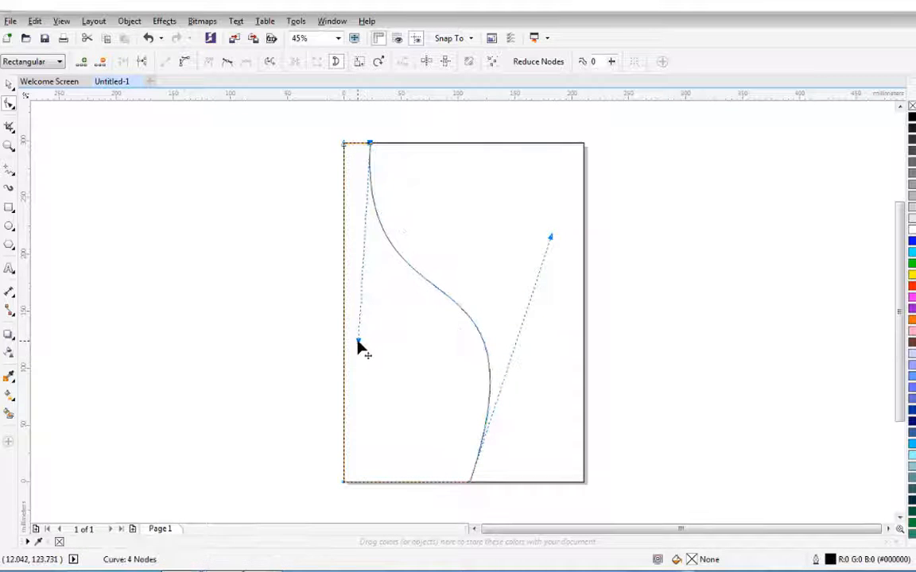
click(7, 85)
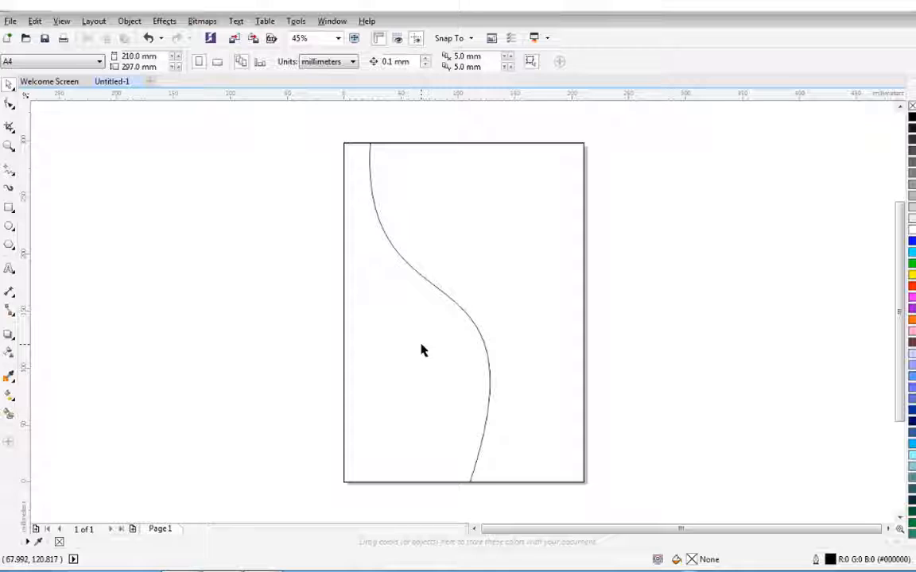
Duplicate the page-size rectangle at about 143 mm wide, and duplicate that as a strip about 17 mm wide along its right edge.
click(482, 346)
click(557, 303)
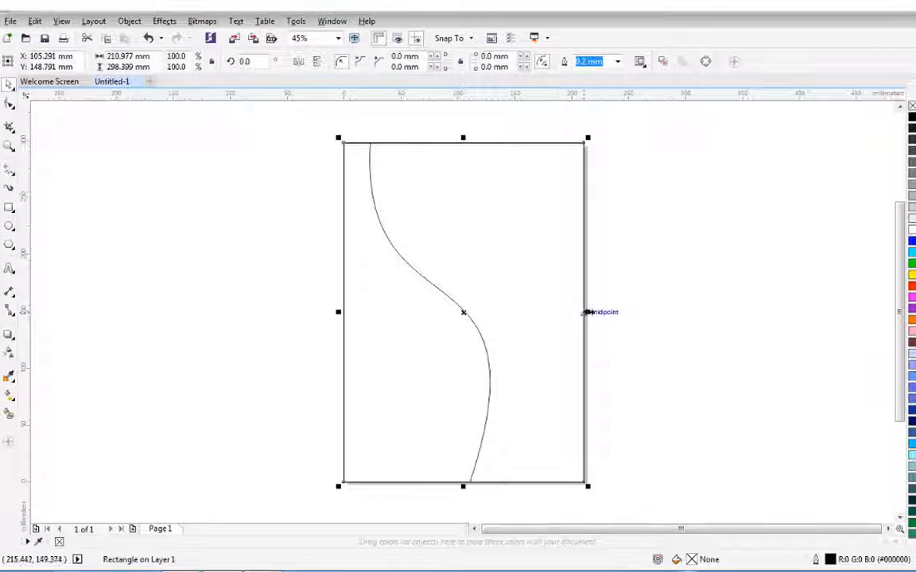
drag(587, 312, 513, 313)
drag(338, 314, 486, 322)
Convert the narrow strip to curves, curve its left edge and move its top nodes left towards the first S curve's top end.
right_click(503, 192)
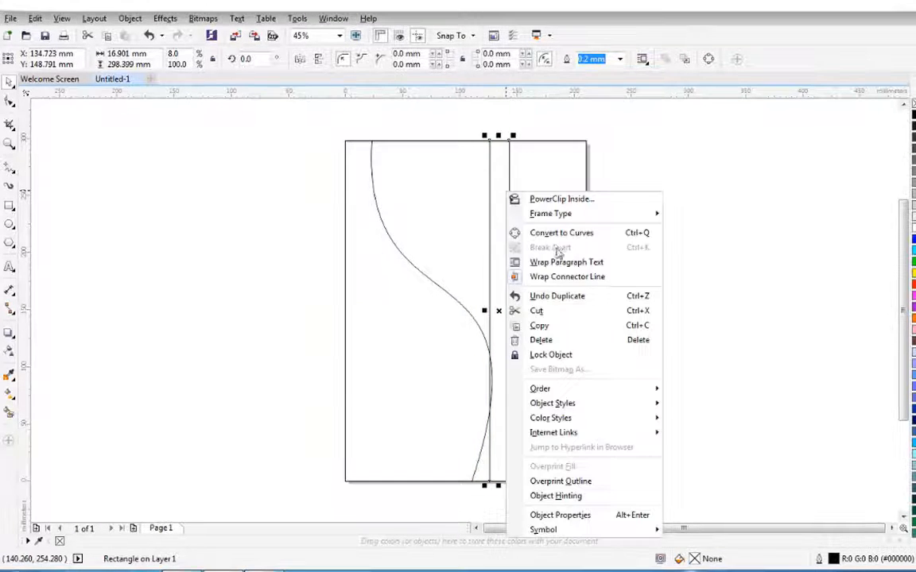
click(556, 232)
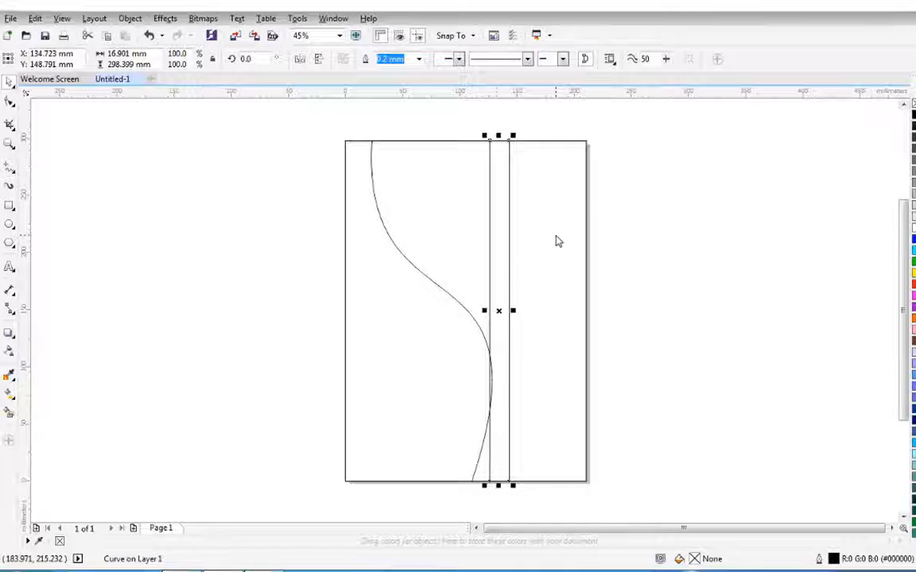
click(9, 102)
right_click(493, 283)
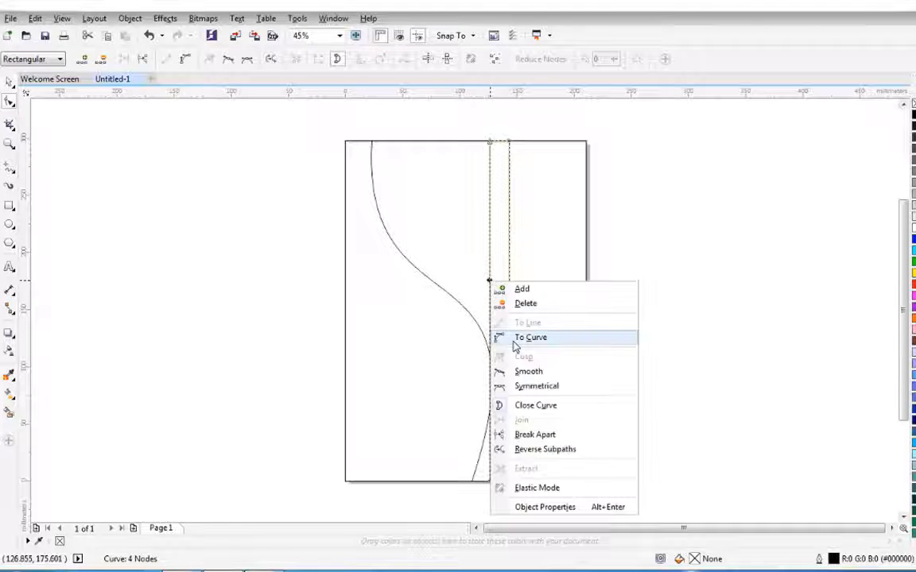
click(524, 337)
drag(489, 257, 463, 202)
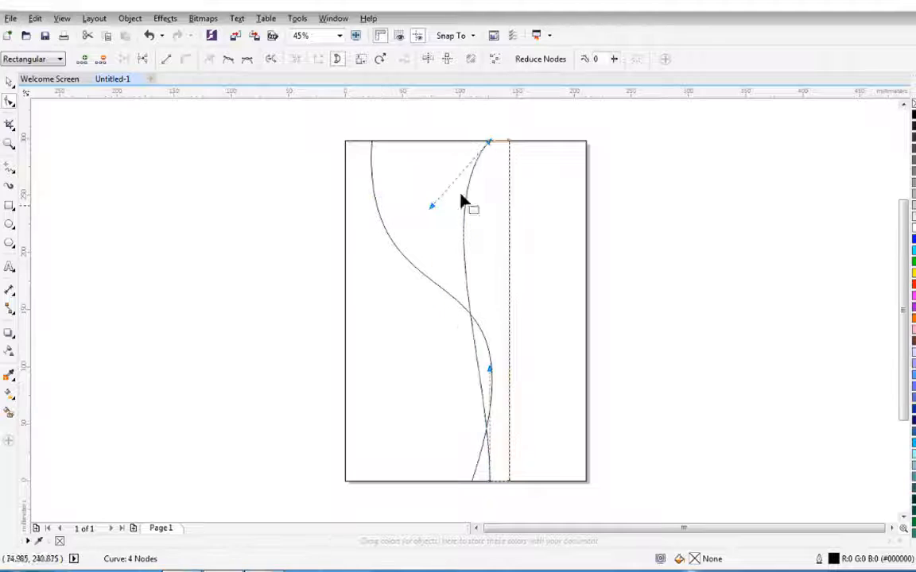
drag(488, 144, 423, 147)
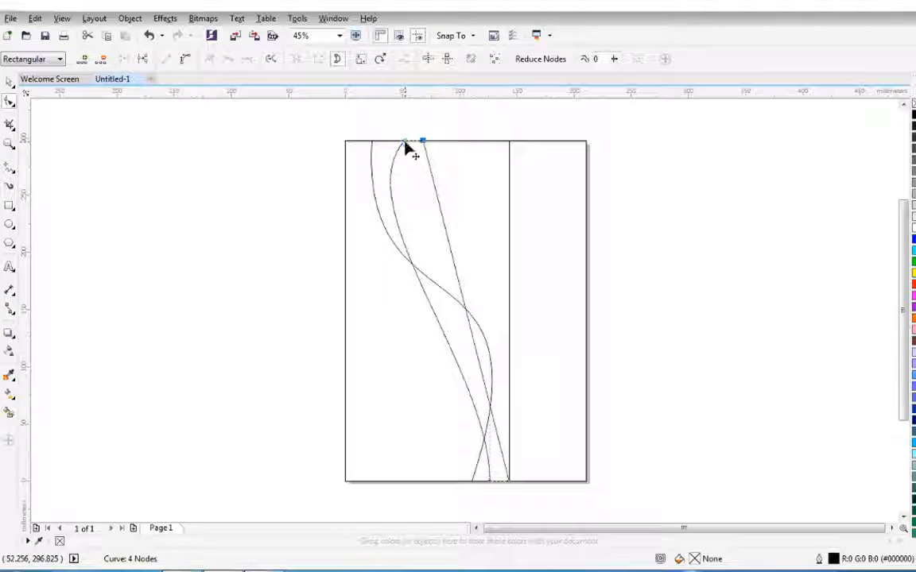
Adjust the curve handles and top node of the strip's left edge so it follows the first S curve alongside it.
drag(479, 367, 546, 230)
drag(347, 206, 342, 277)
drag(403, 142, 396, 142)
drag(344, 282, 360, 286)
drag(397, 142, 390, 141)
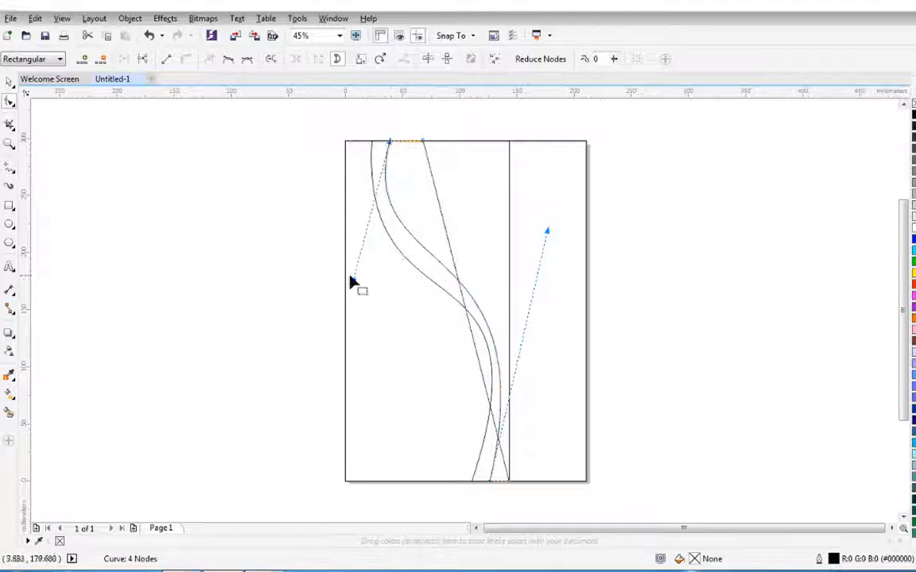
drag(354, 283, 361, 283)
Bring the strip's top-right node closer, convert its right edge to a curve and bend it into a matching S shape.
drag(389, 141, 412, 142)
right_click(453, 291)
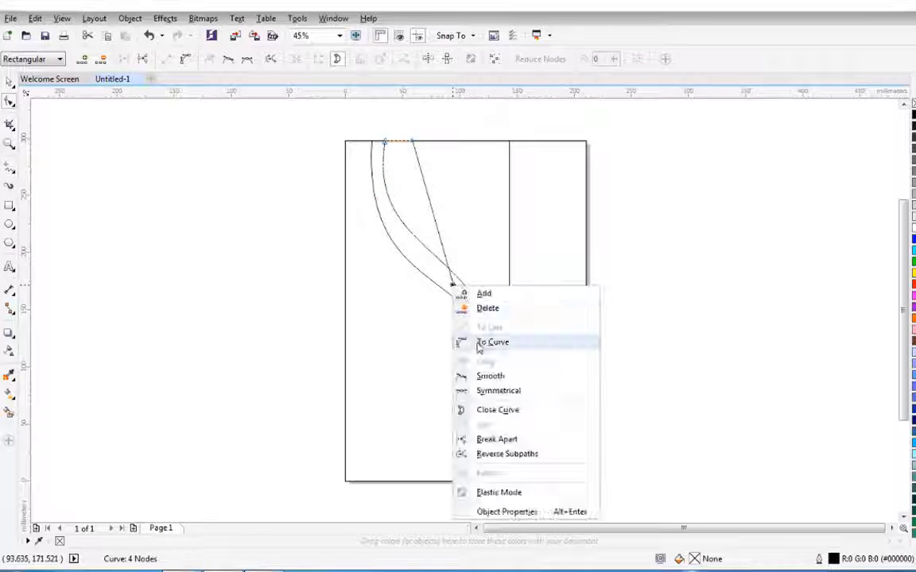
click(473, 342)
drag(444, 253, 359, 253)
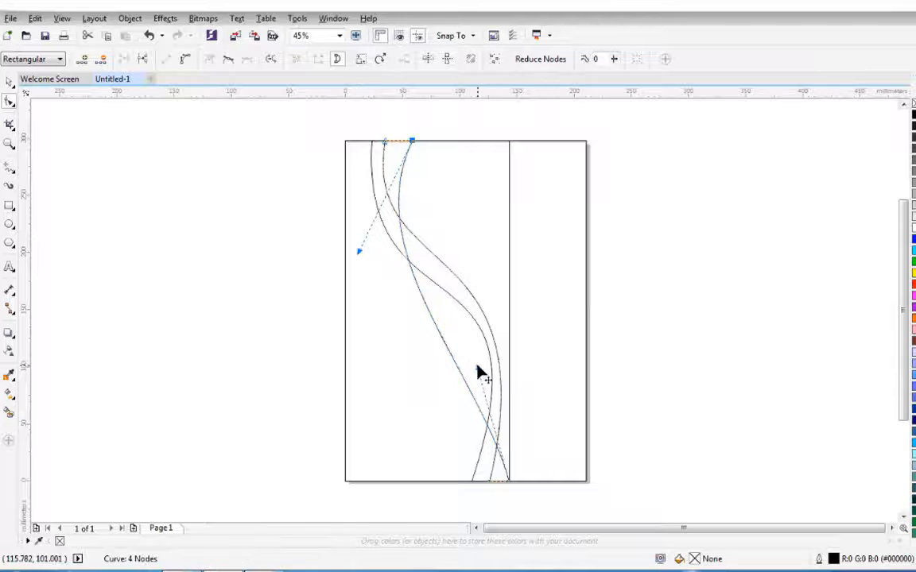
drag(478, 370, 558, 199)
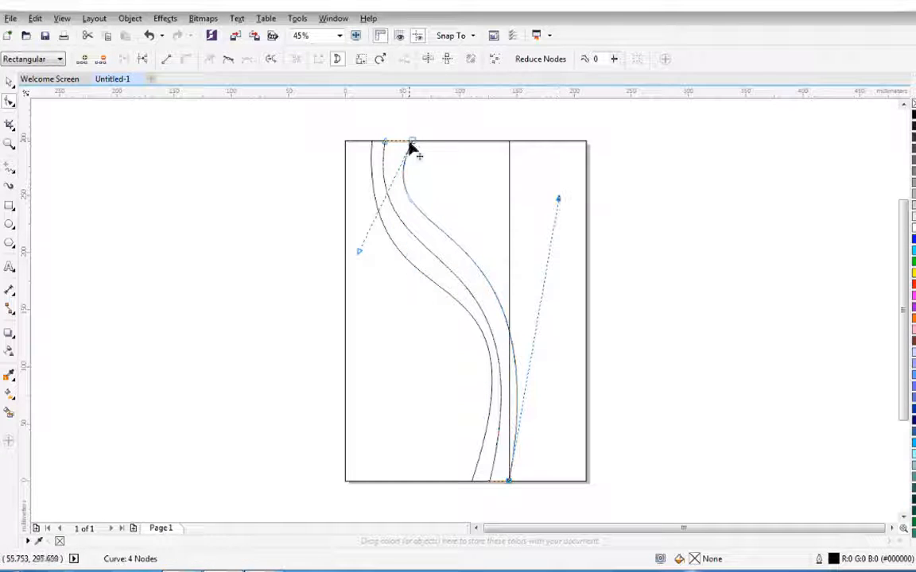
drag(412, 142, 403, 143)
drag(359, 252, 376, 277)
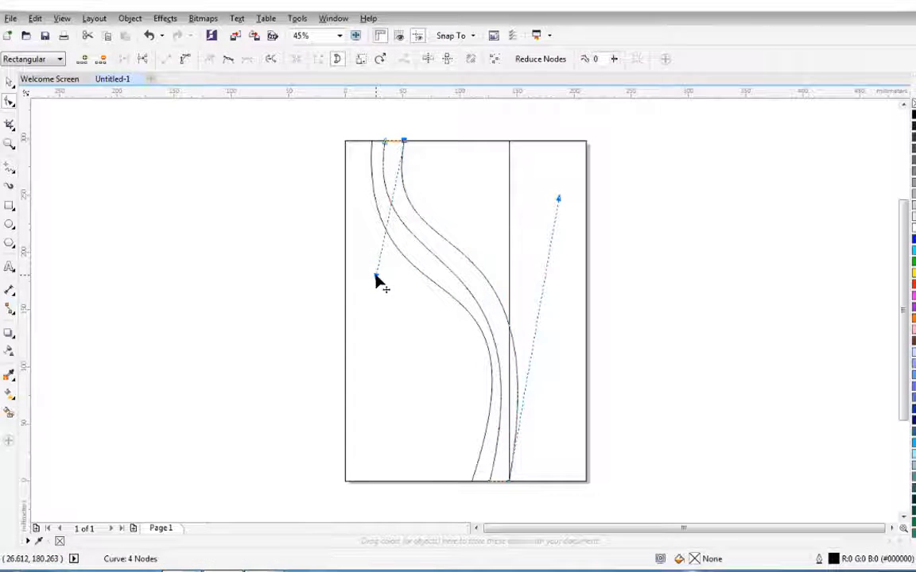
click(10, 83)
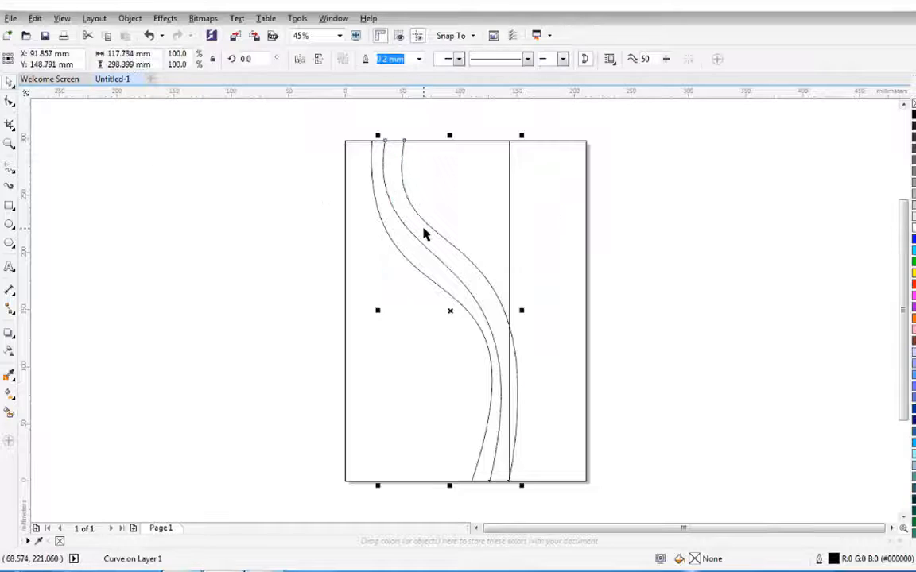
Move the 143 mm-wide rectangle off the page to the right and place the wavy strip over the first S curve.
drag(487, 214, 790, 219)
click(426, 236)
drag(425, 235, 547, 235)
drag(571, 297, 468, 287)
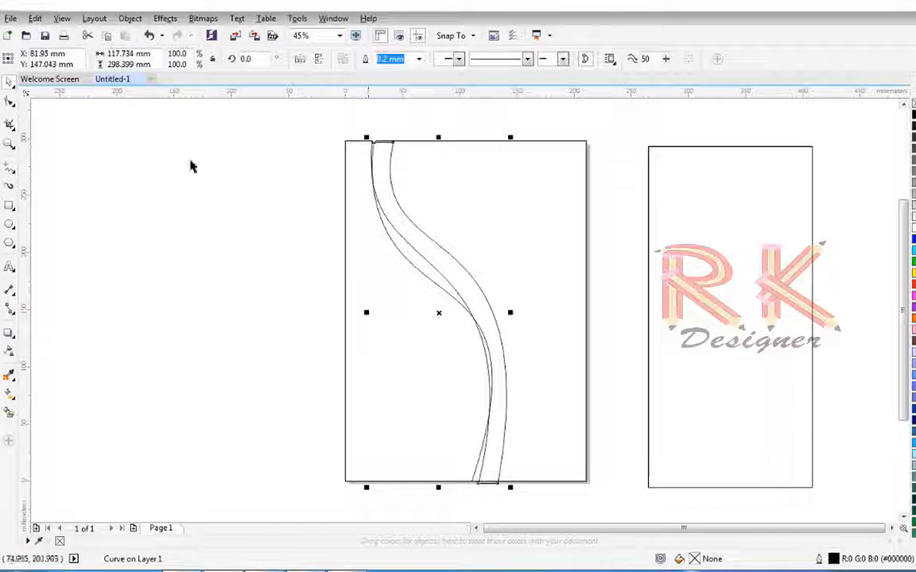
click(9, 101)
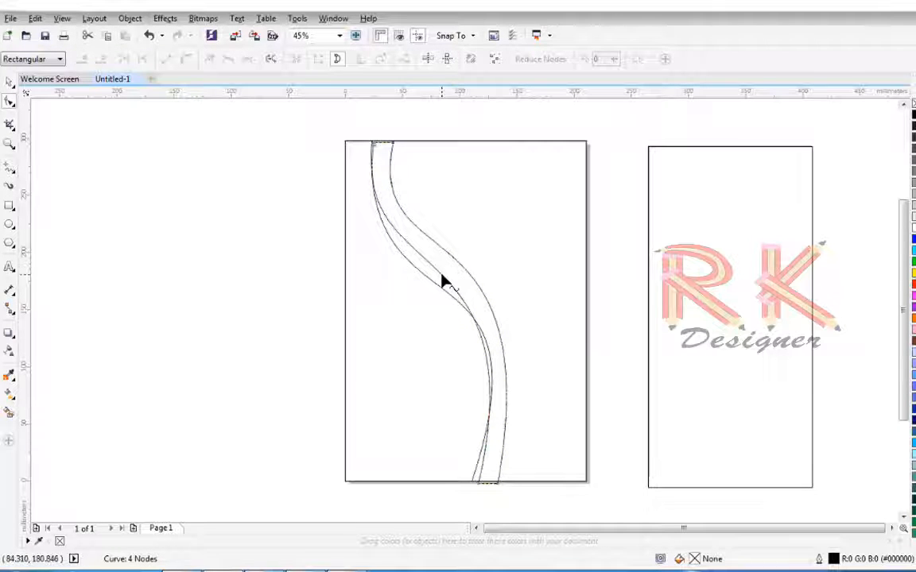
right_click(442, 280)
key(Escape)
key(space)
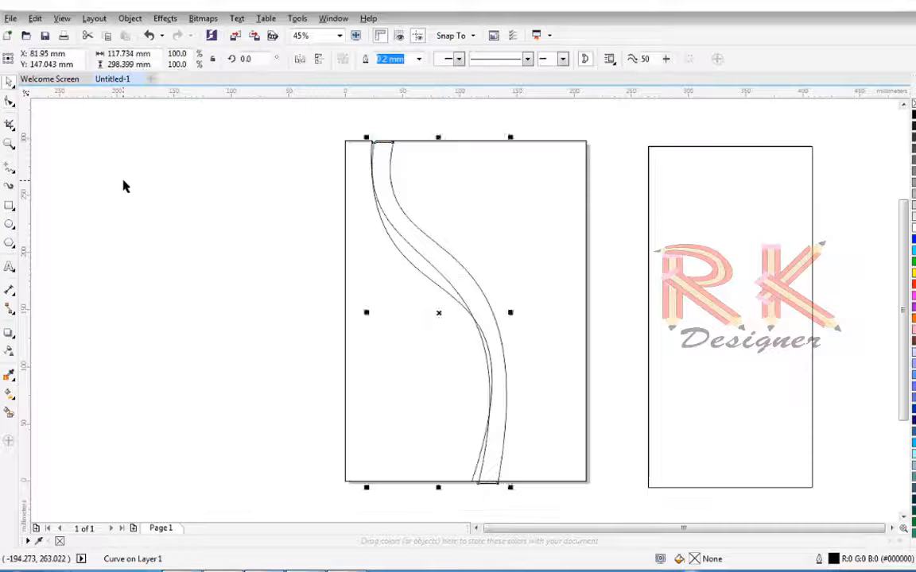
Move the wavy strip off the page to the left and align the 143 mm-wide rectangle with the page's right edge.
drag(409, 262, 204, 266)
drag(746, 279, 524, 271)
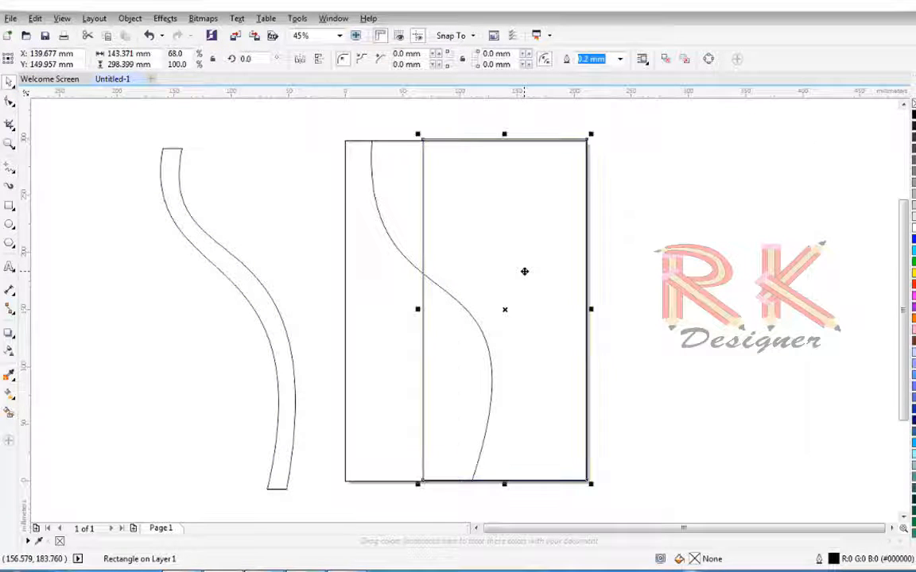
Convert the 143 mm-wide rectangle to curves and move its two left nodes to just right of the S curve's ends.
right_click(454, 148)
click(497, 197)
key(F10)
drag(422, 141, 388, 143)
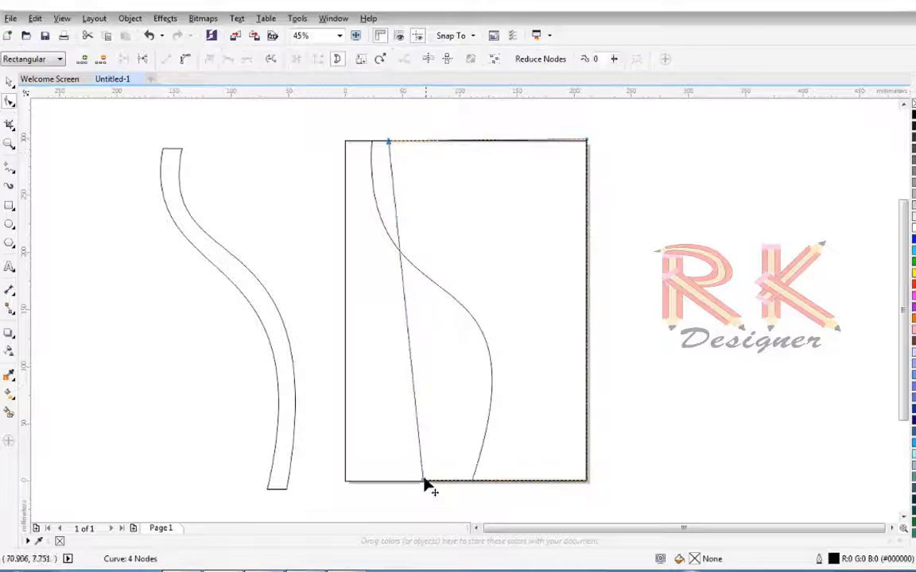
drag(424, 482, 488, 482)
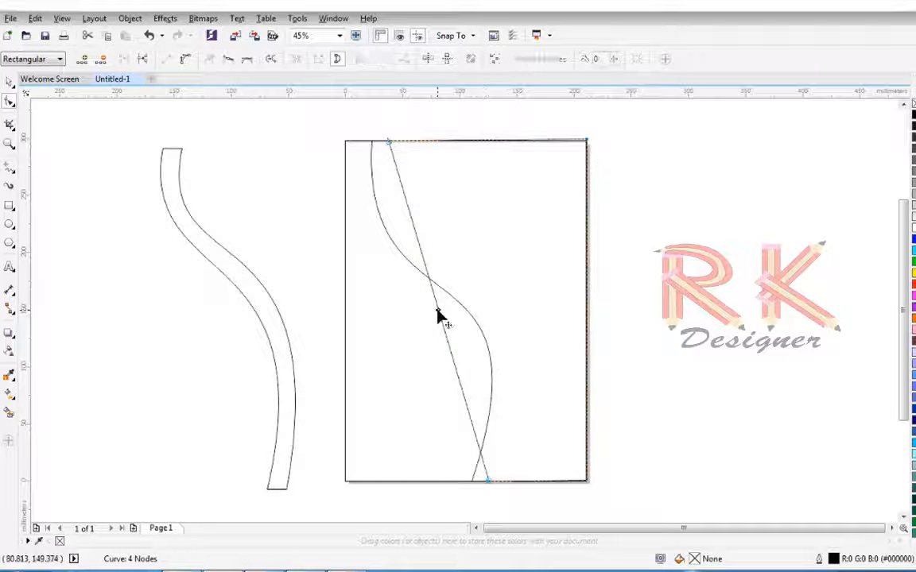
Turn that shape's slanted left edge into a curve and adjust its handles and top node to follow the first S curve.
right_click(439, 316)
click(469, 366)
drag(423, 260, 365, 260)
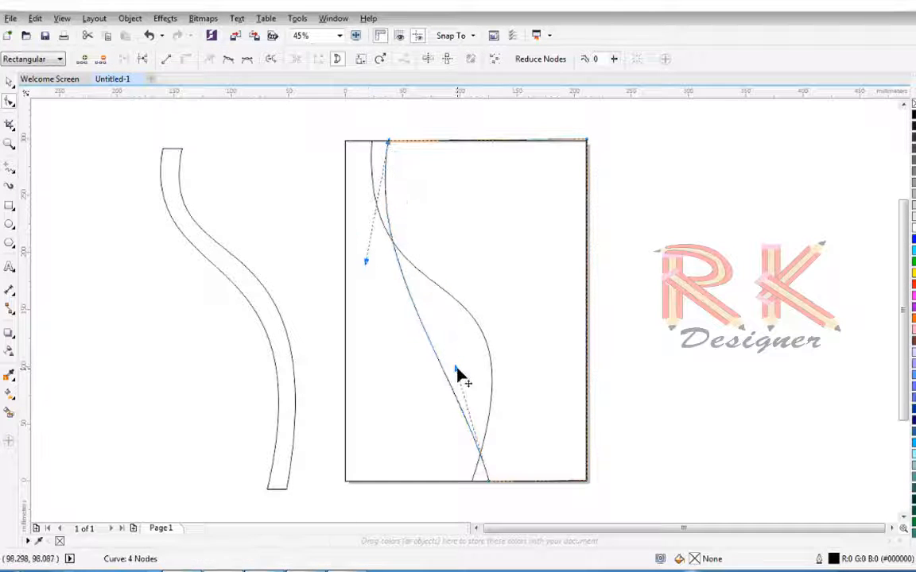
drag(456, 370, 562, 283)
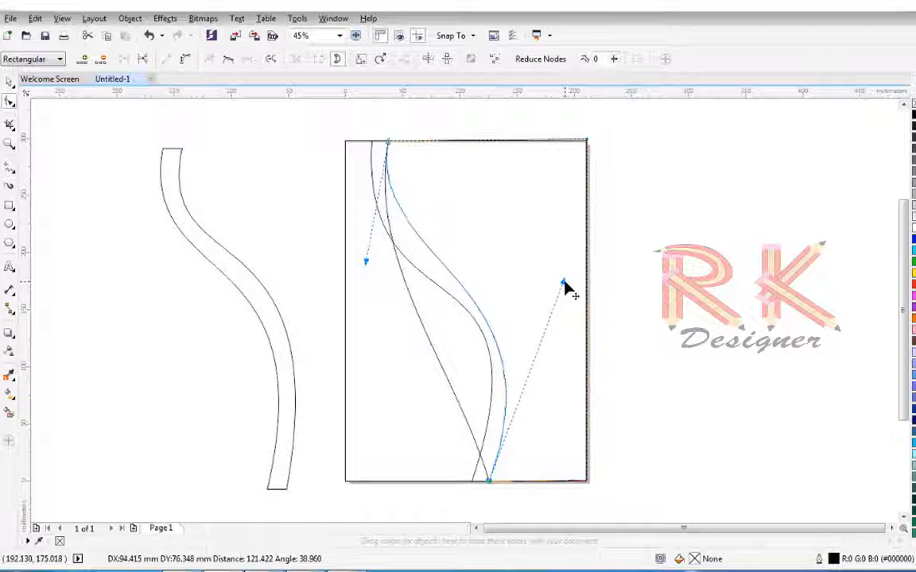
drag(365, 262, 372, 294)
drag(563, 283, 551, 228)
drag(389, 141, 387, 142)
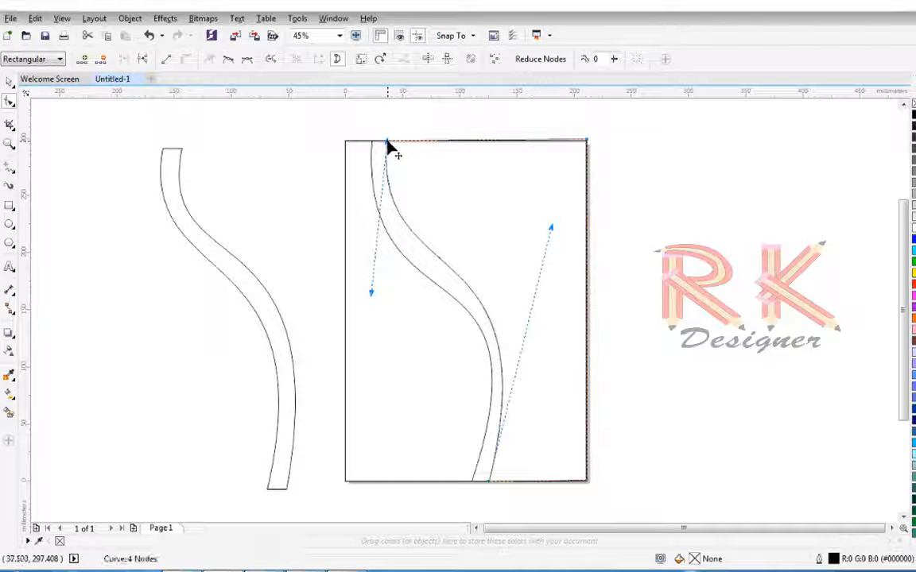
click(10, 82)
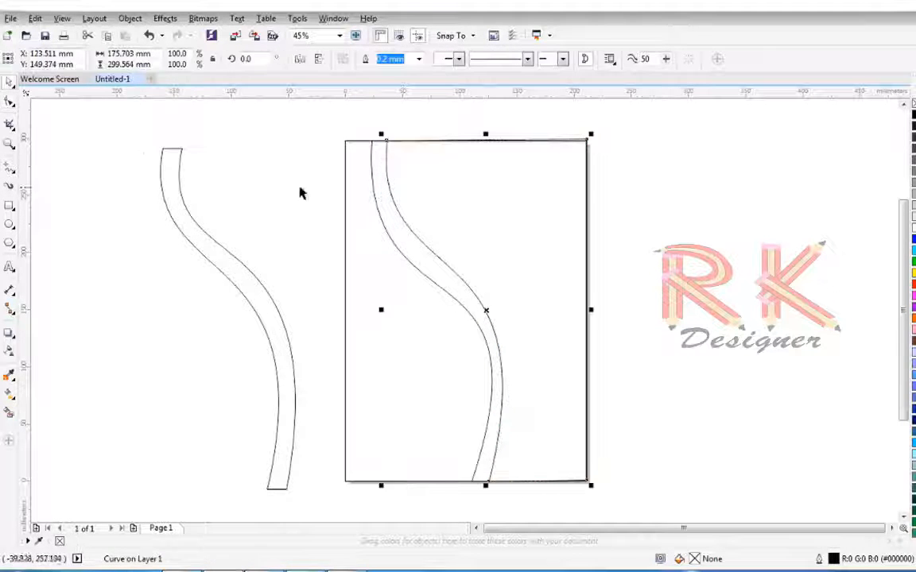
Try moving the right and left curved shapes sideways out of place, and undo each move.
drag(497, 212, 598, 214)
key(ctrl+z)
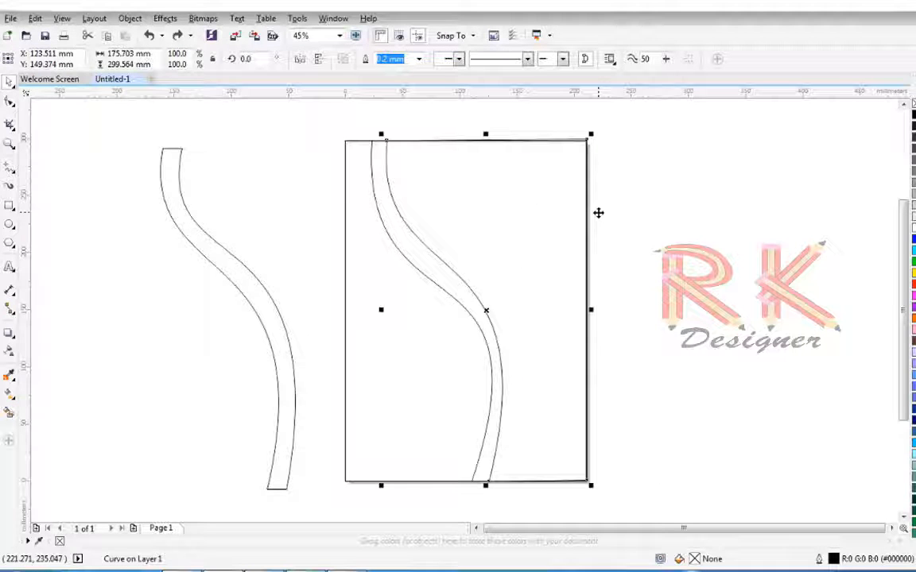
click(303, 183)
drag(382, 276, 274, 265)
key(ctrl+z)
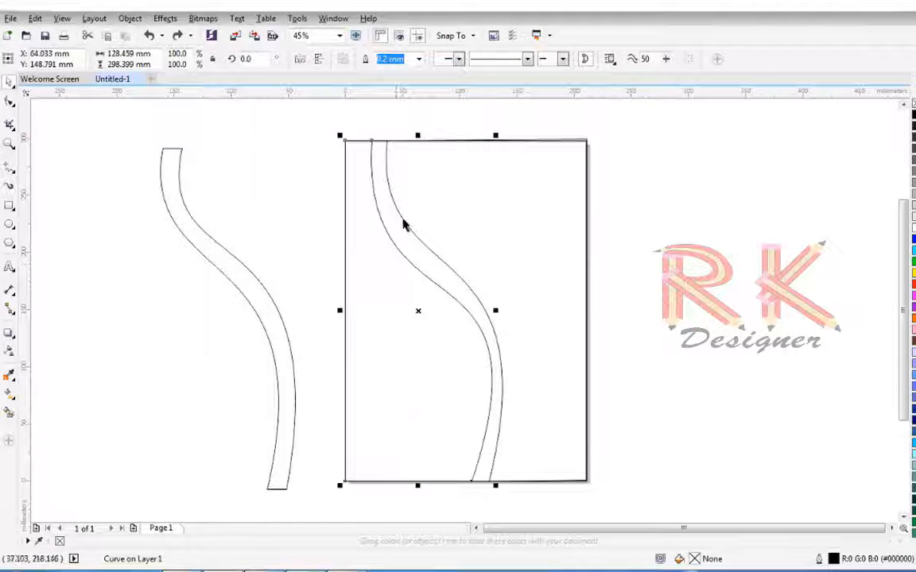
Reshape the left panel's S-curved edge slightly by pulling its middle and upper portions.
click(273, 146)
click(407, 262)
key(F10)
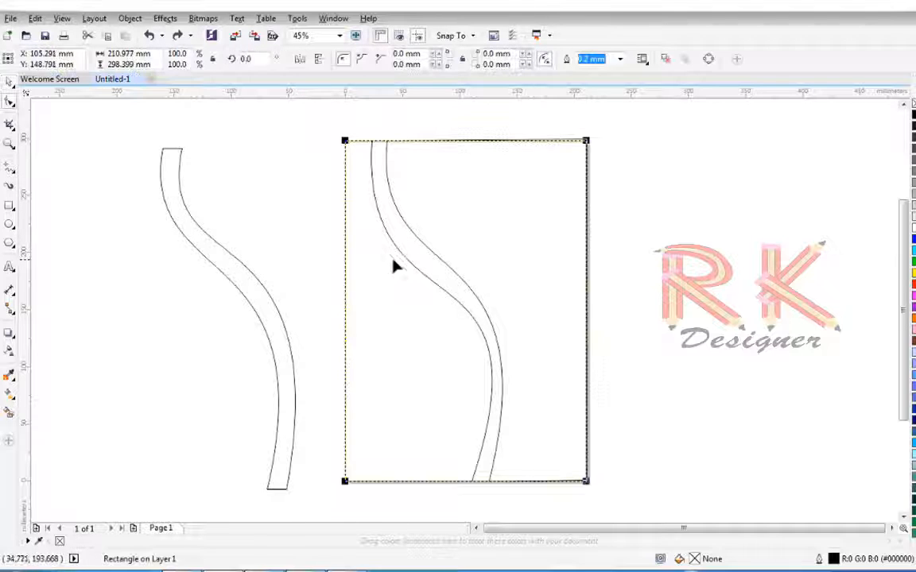
key(ctrl+q)
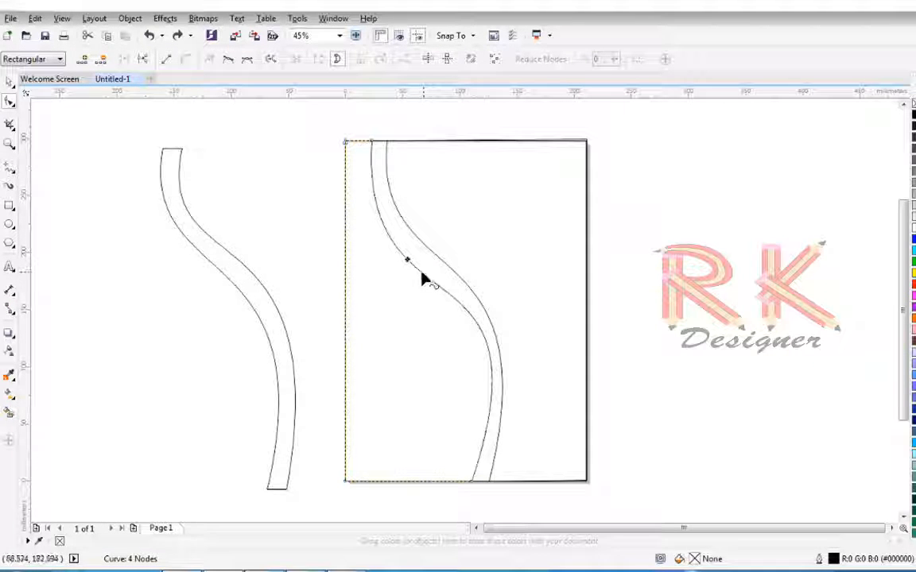
right_click(422, 274)
click(443, 280)
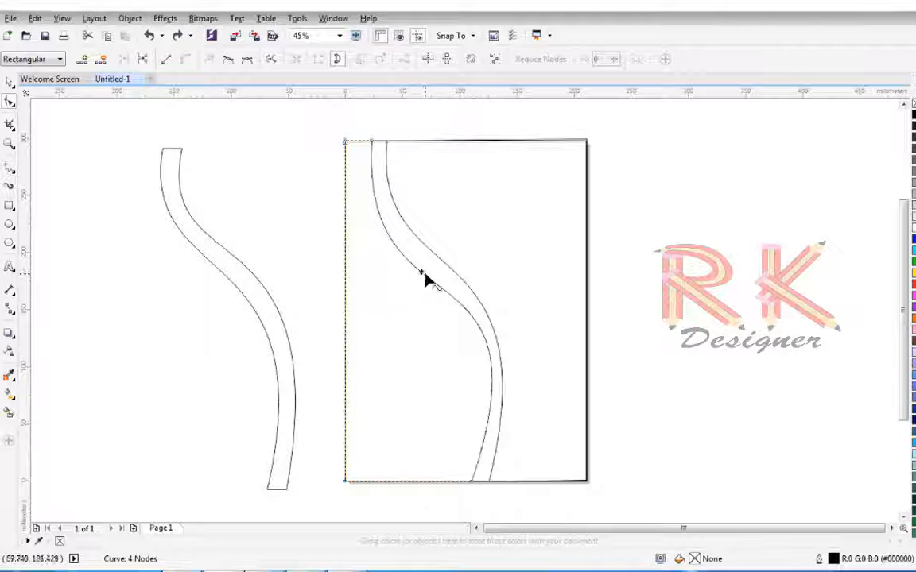
drag(423, 273, 422, 268)
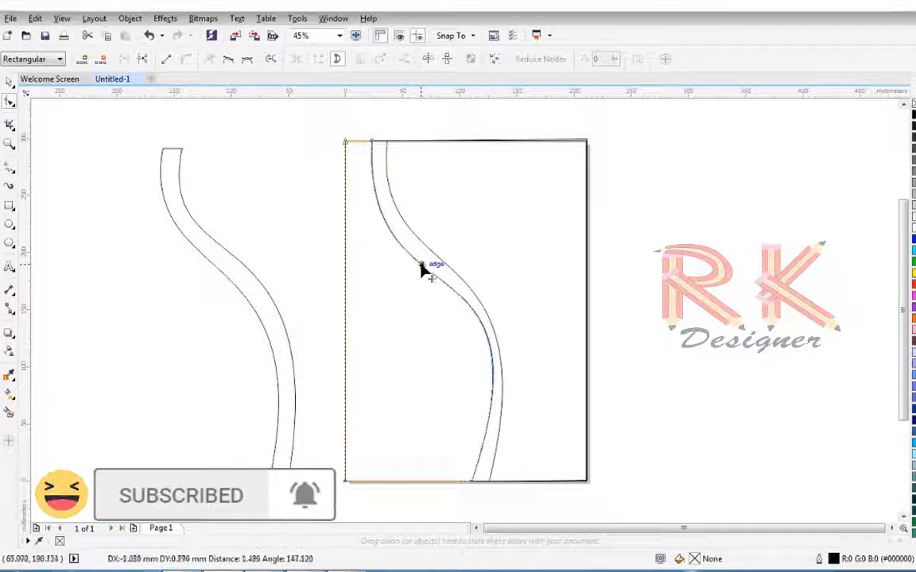
drag(387, 230, 391, 229)
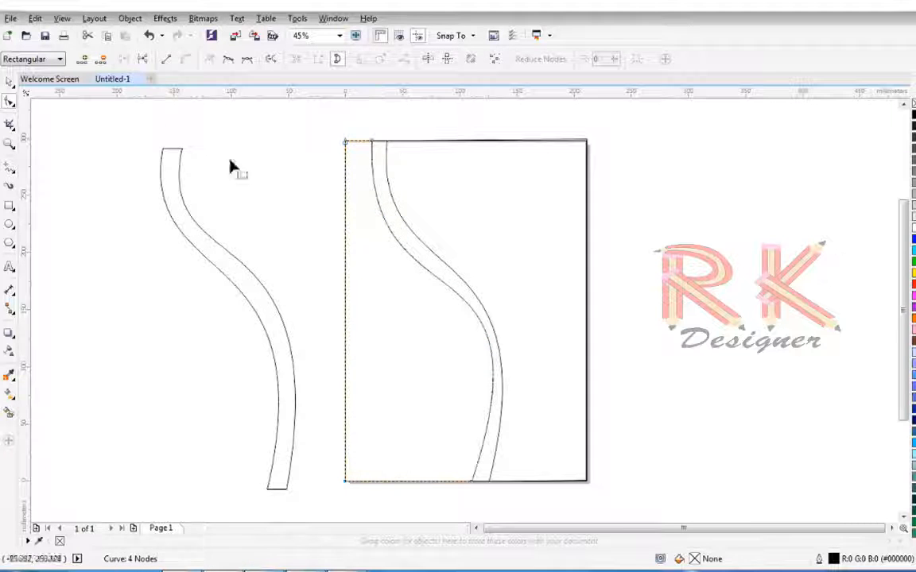
Fill the left curved panel with dark green #006633.
click(9, 82)
click(120, 147)
click(417, 338)
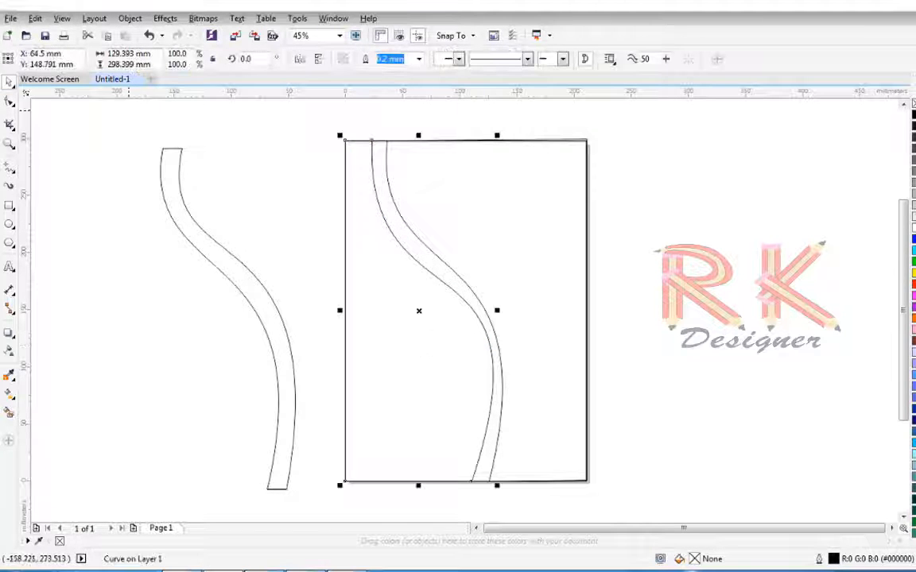
click(907, 517)
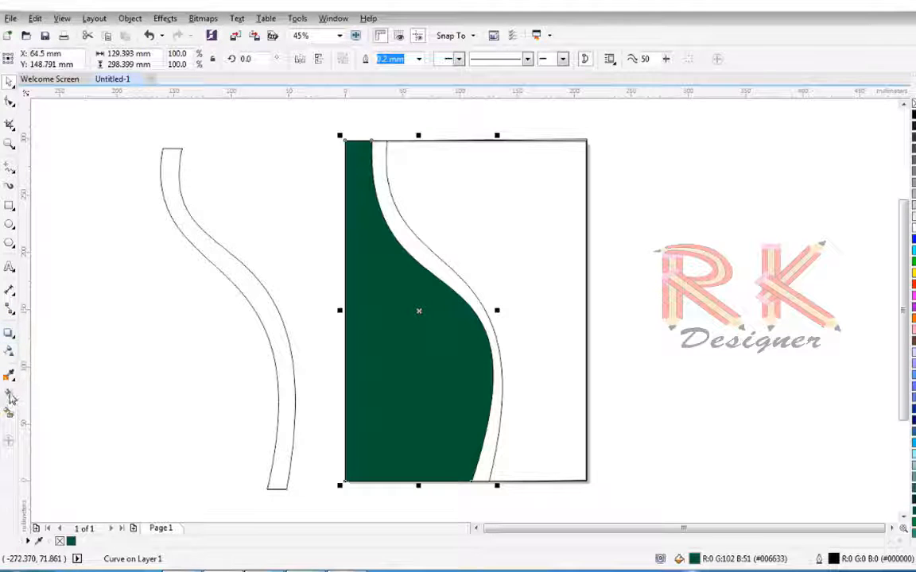
Apply a linear fountain fill to the left panel, fading from dark green down to white at the page's lower edge.
click(9, 398)
drag(407, 395, 403, 296)
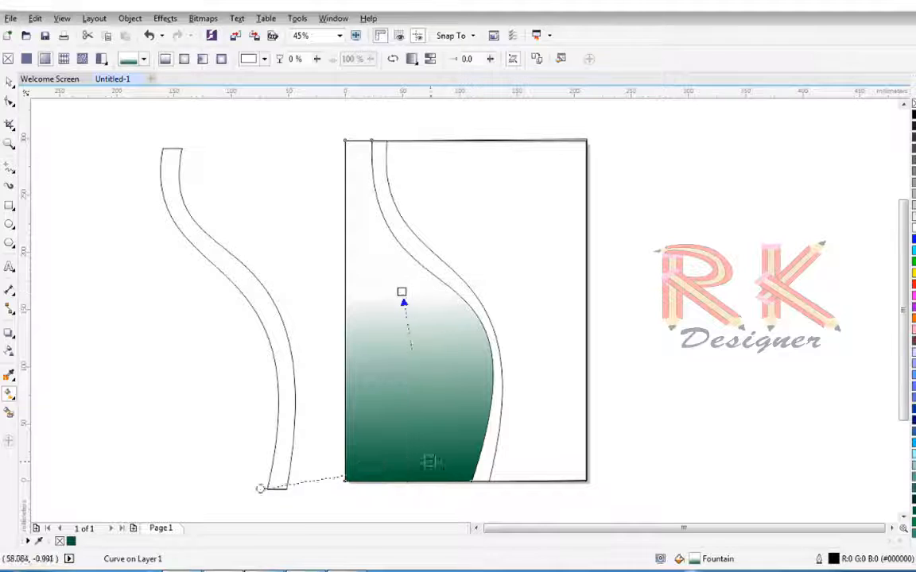
drag(407, 481, 389, 156)
drag(399, 283, 409, 340)
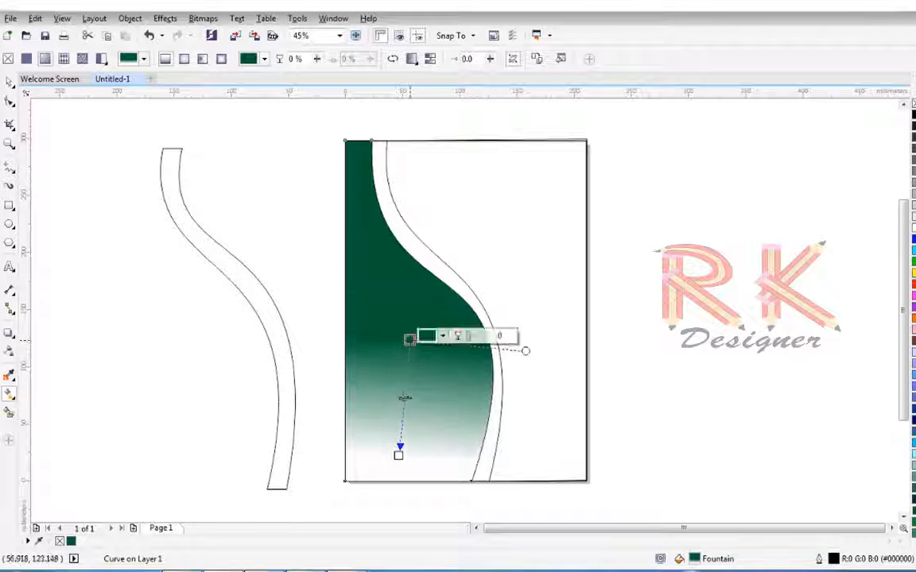
drag(405, 398, 401, 491)
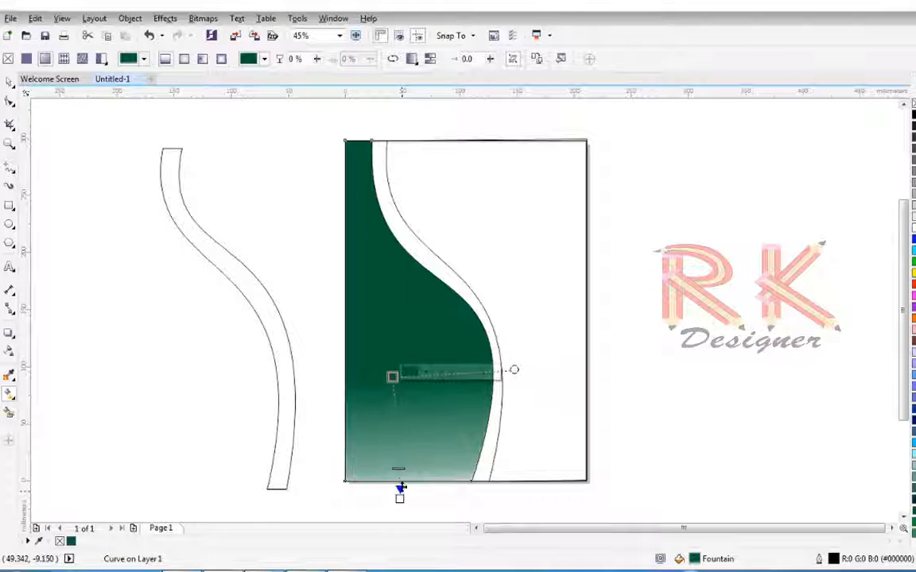
key(space)
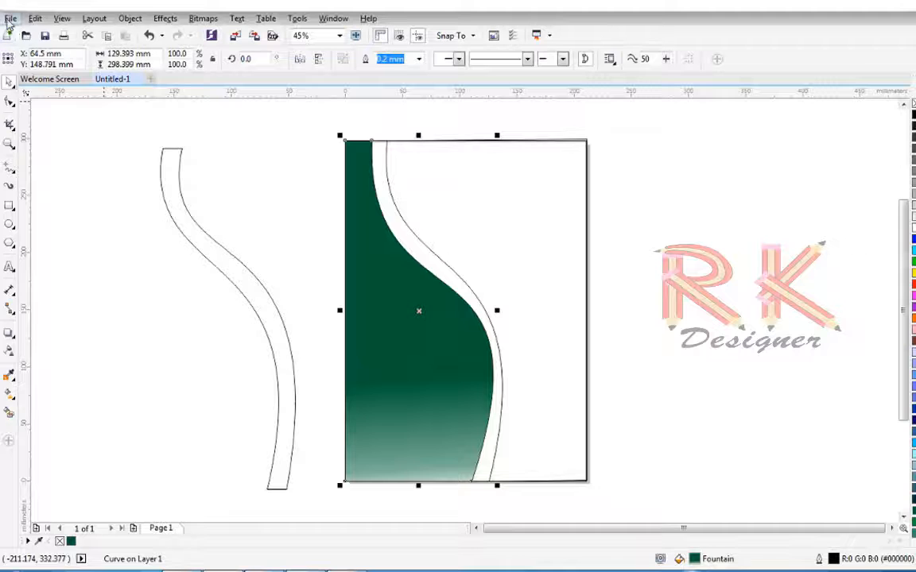
Import the chapati image and place it about 121 mm wide in the empty area beside the page.
click(10, 18)
click(36, 222)
click(232, 159)
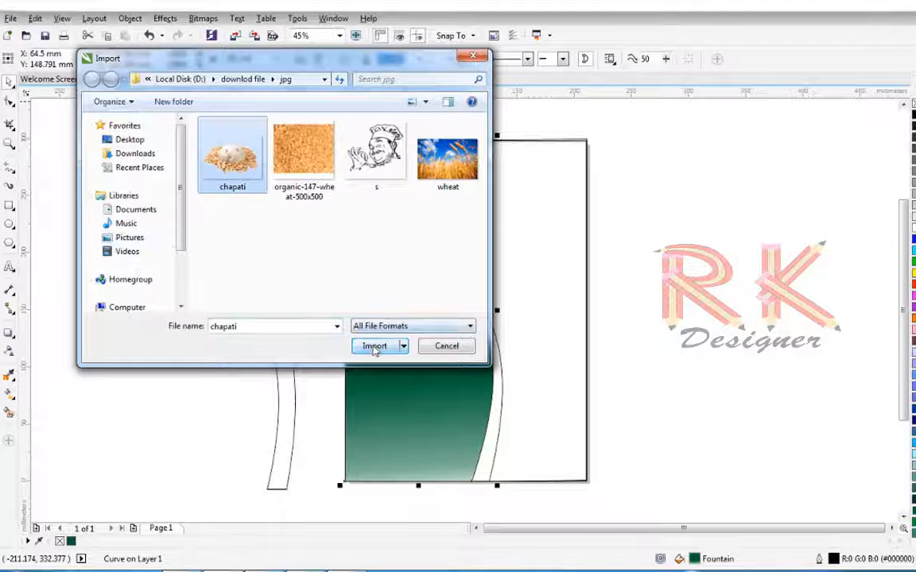
click(374, 346)
drag(80, 265, 224, 369)
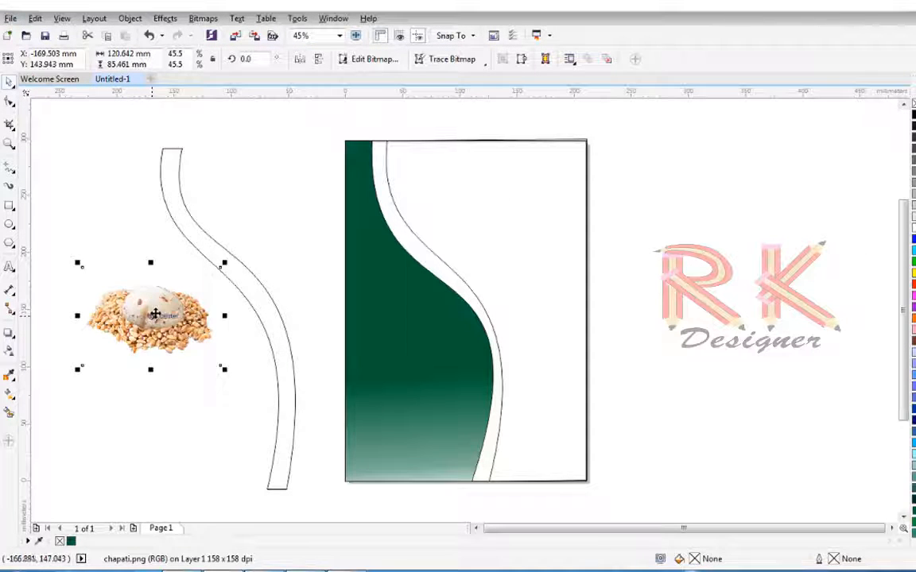
Move the chapati image onto the lower part of the left panel and scale it to about 105 mm wide.
drag(153, 314, 421, 362)
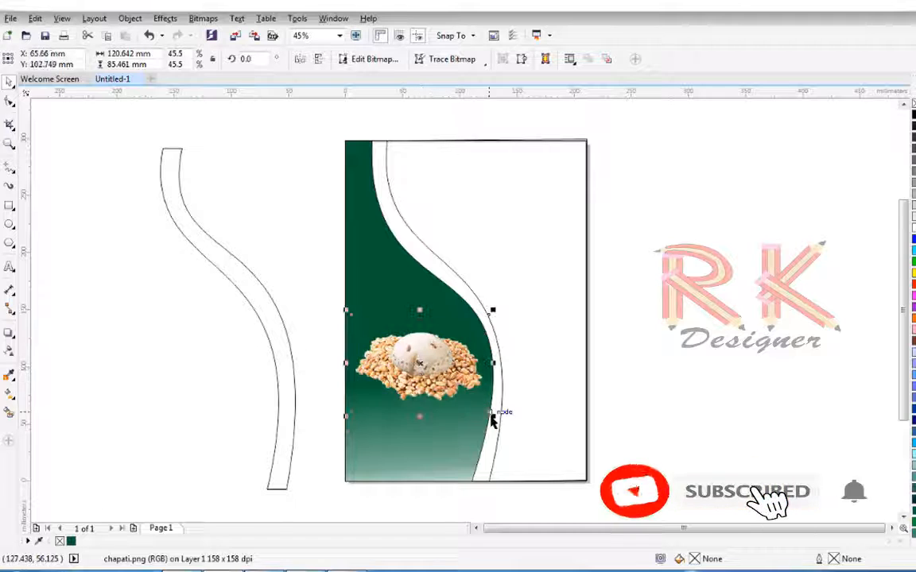
drag(492, 419, 475, 404)
drag(442, 362, 436, 367)
click(178, 383)
Draw a rectangle about 129 by 34 mm beside the page, filled dark olive #333300 with no outline.
click(9, 207)
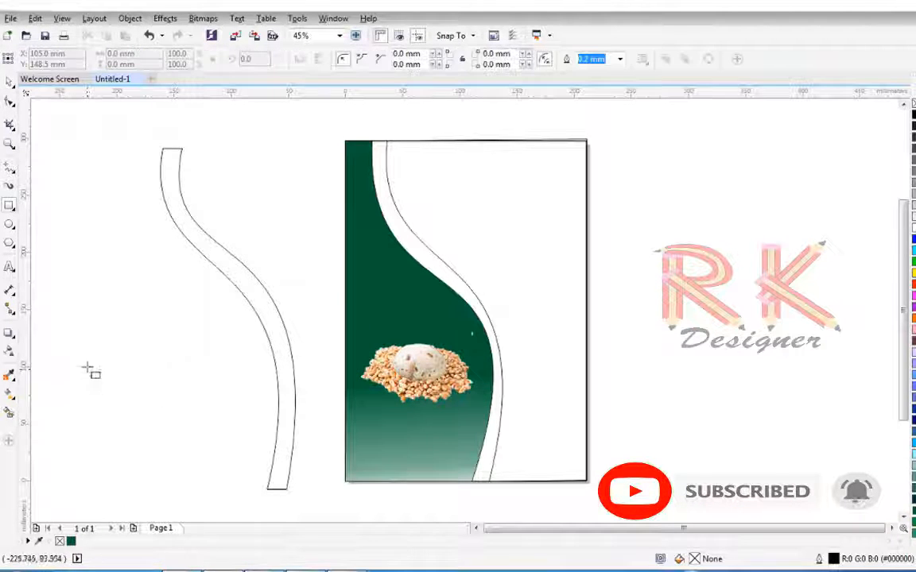
drag(86, 366, 237, 407)
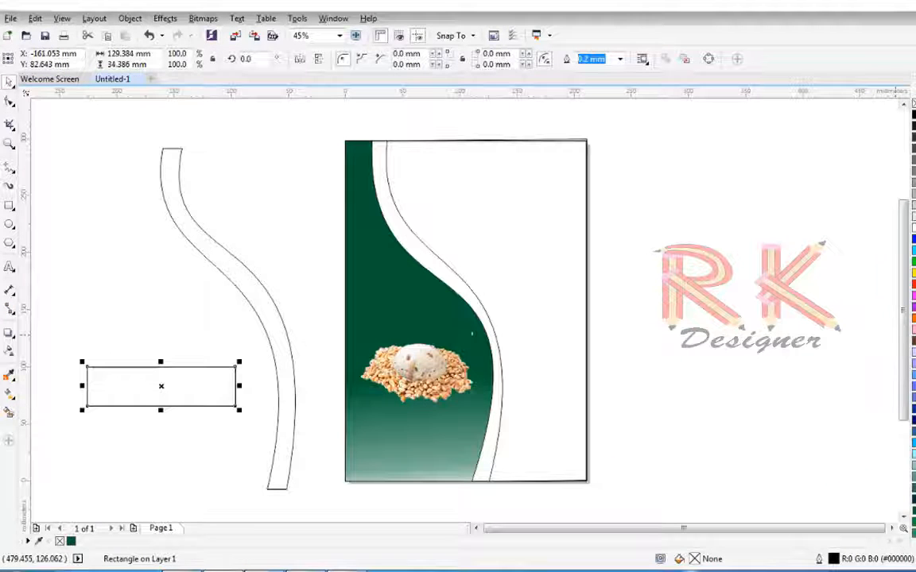
click(196, 389)
right_click(912, 105)
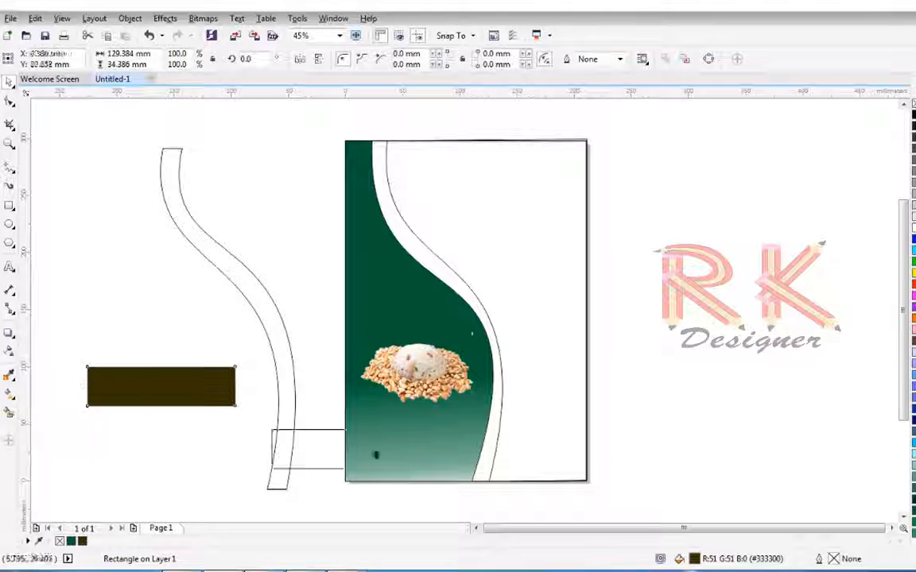
Move the olive rectangle over the lower end of the left green panel and PowerClip it inside that panel.
drag(428, 462, 427, 462)
right_click(421, 419)
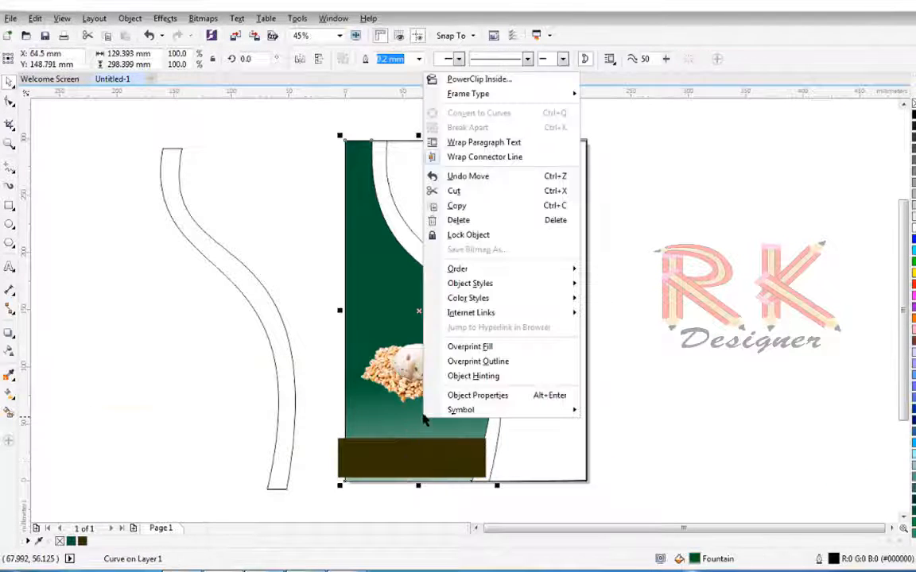
click(381, 465)
right_click(381, 465)
click(450, 129)
click(405, 423)
Edit the left panel's PowerClip contents and lower the olive rectangle to the page's bottom edge.
click(386, 500)
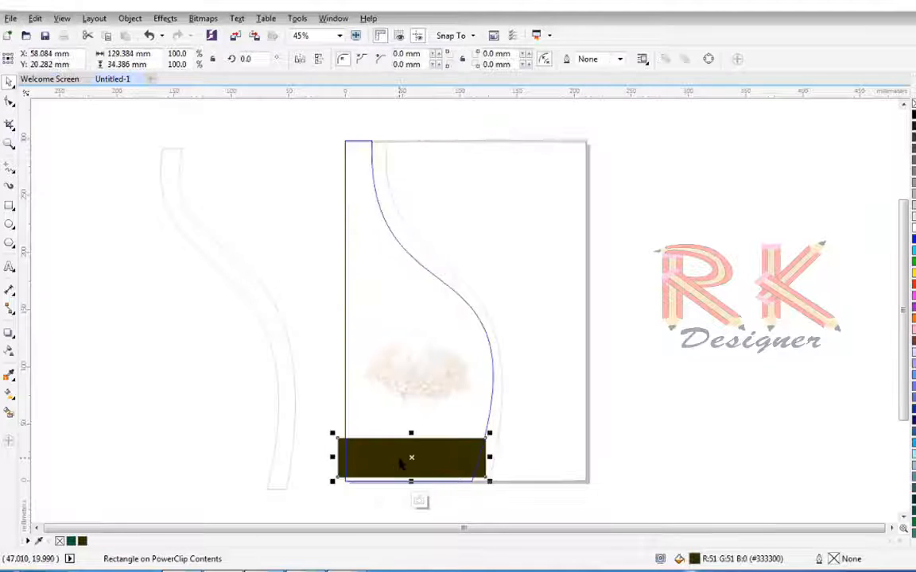
key(Down)
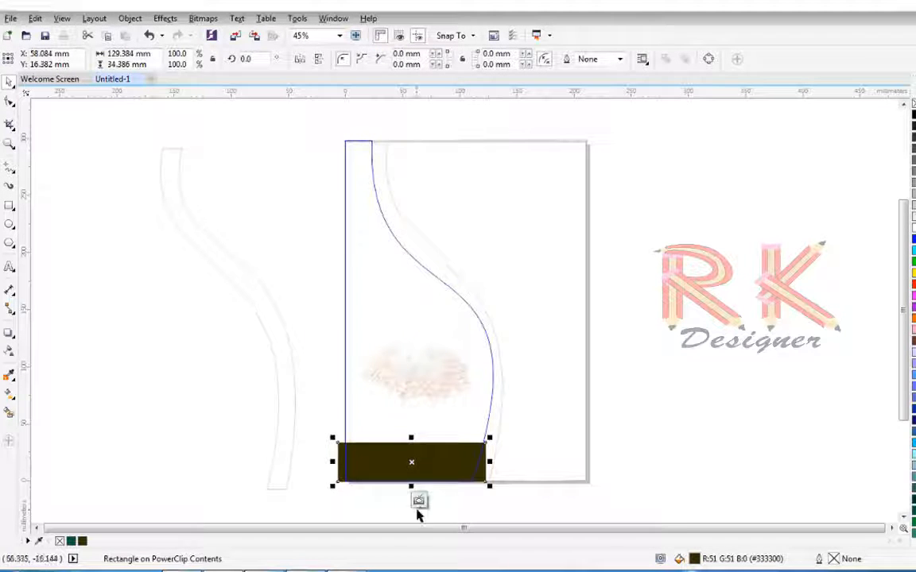
click(418, 500)
click(101, 313)
Lower the chapati image so it sits just above the olive band.
click(422, 372)
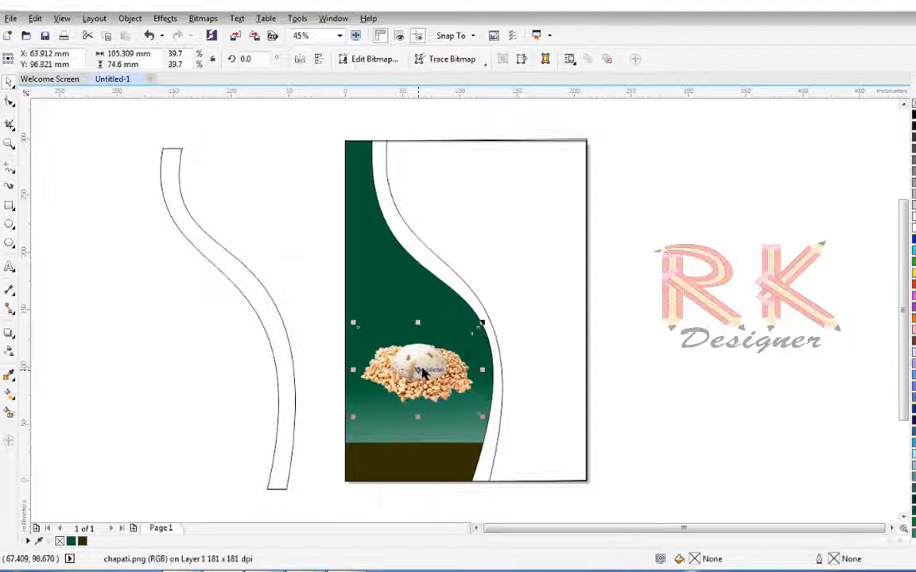
key(Down)
key(Down)
drag(422, 369, 433, 400)
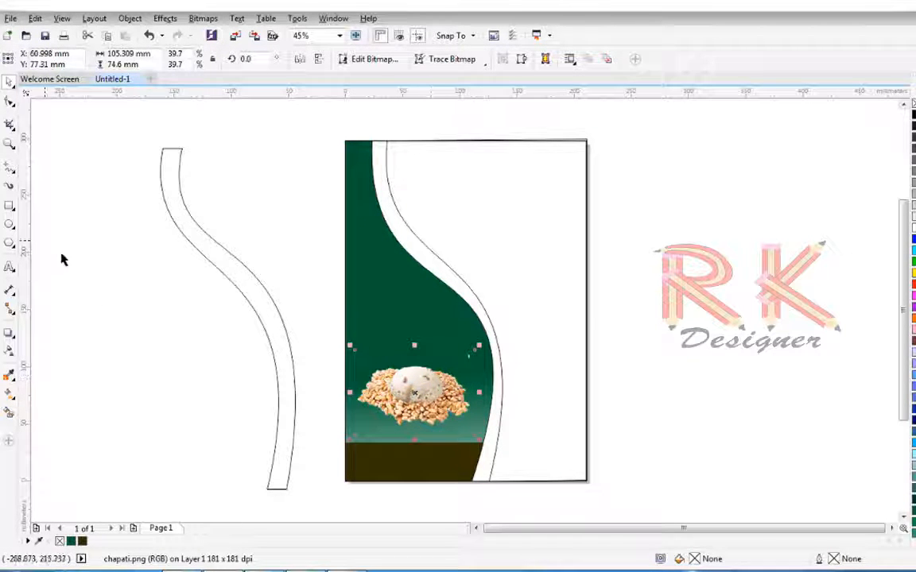
click(64, 260)
Sample the green from the left panel and fill the right curved panel with it.
click(382, 322)
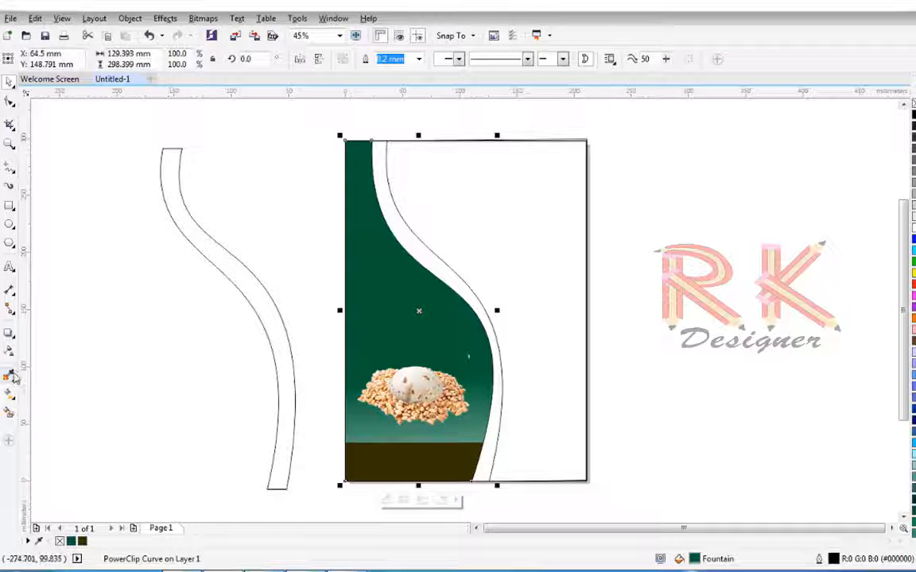
click(10, 374)
click(378, 320)
click(499, 226)
click(9, 82)
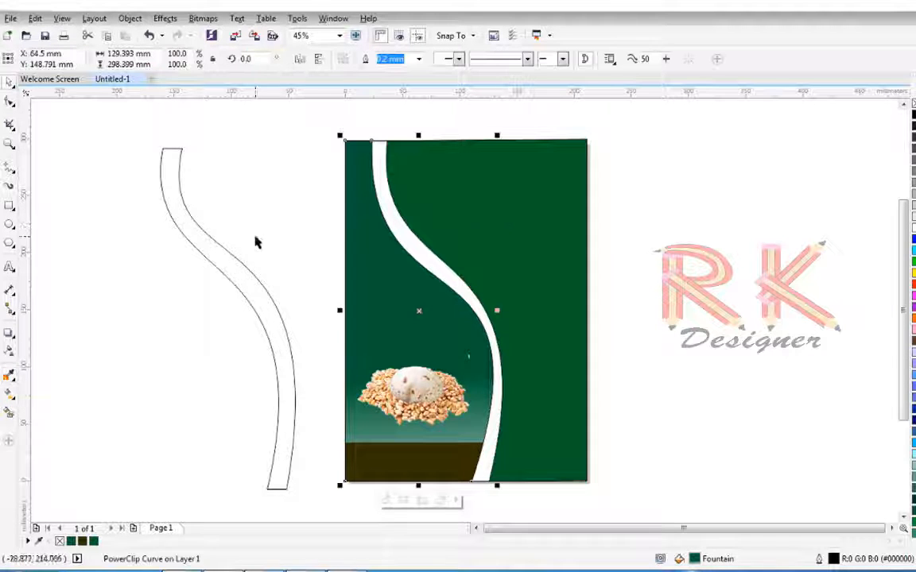
Lengthen the left panel's fountain fill by moving its green start point up to the panel's upper half.
click(10, 395)
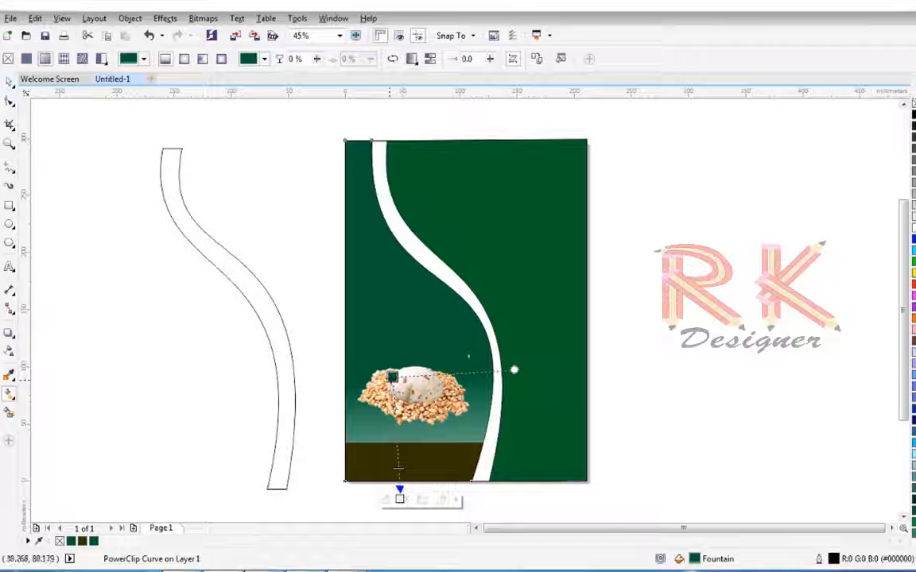
drag(390, 379, 390, 269)
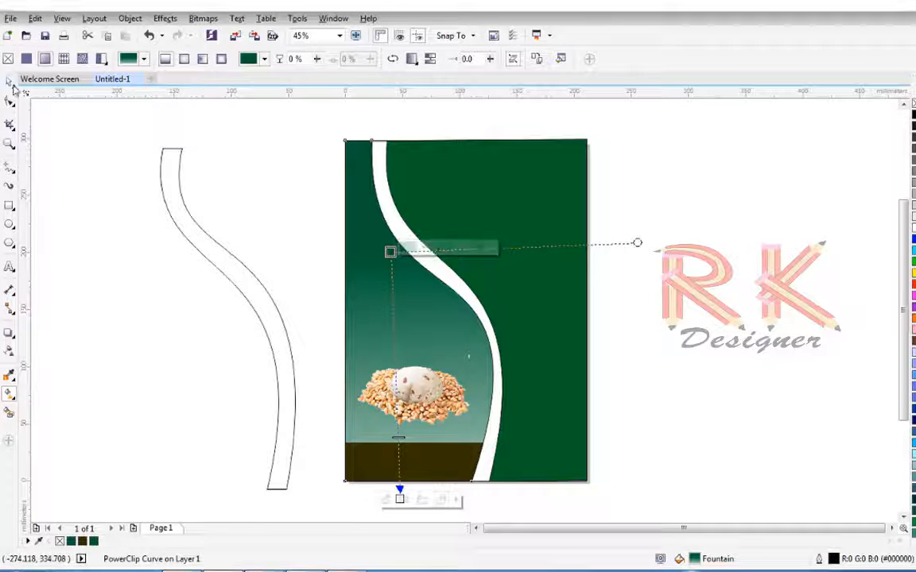
key(space)
Give the right panel a diagonal fountain fill from green at the lower right to white at its upper-left corner.
click(9, 394)
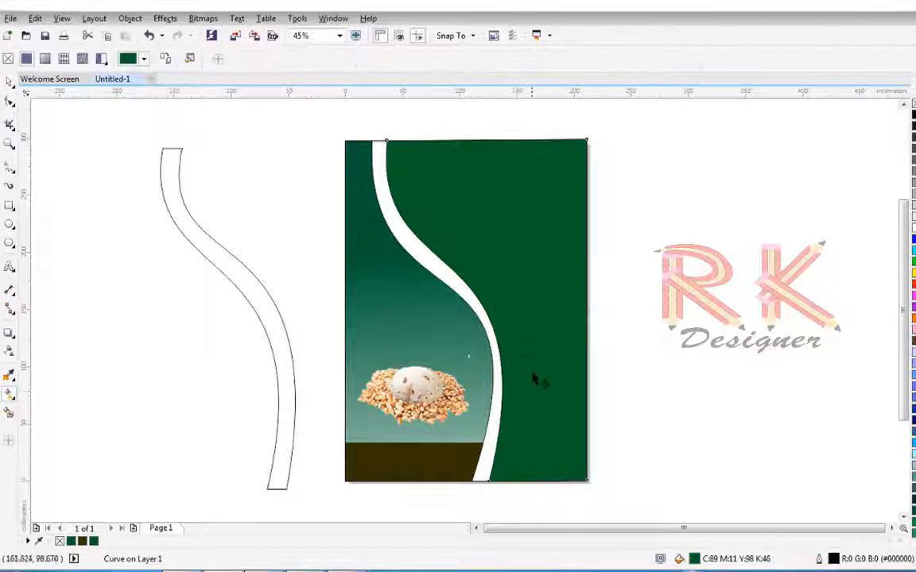
drag(530, 214, 519, 217)
drag(537, 389, 576, 383)
drag(504, 186, 504, 172)
drag(552, 340, 571, 296)
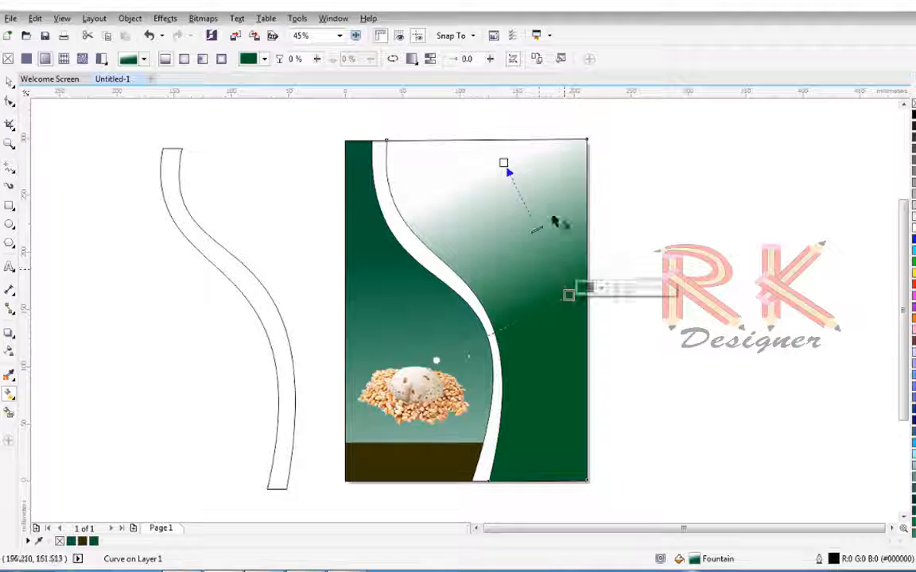
drag(505, 173, 472, 172)
drag(537, 295, 542, 278)
drag(476, 171, 431, 144)
drag(548, 270, 547, 366)
click(9, 82)
click(307, 185)
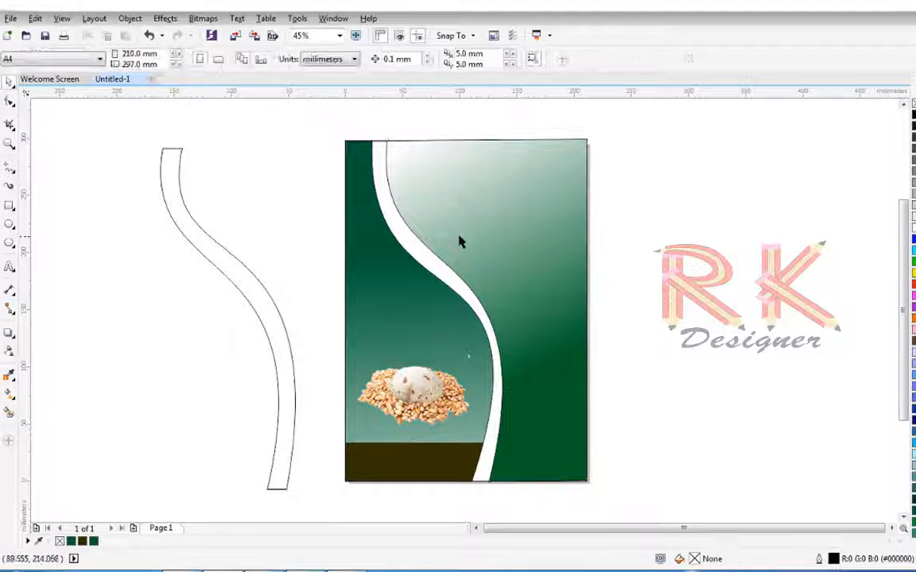
Remove the outlines from the left and right curved panels.
click(458, 237)
right_click(913, 104)
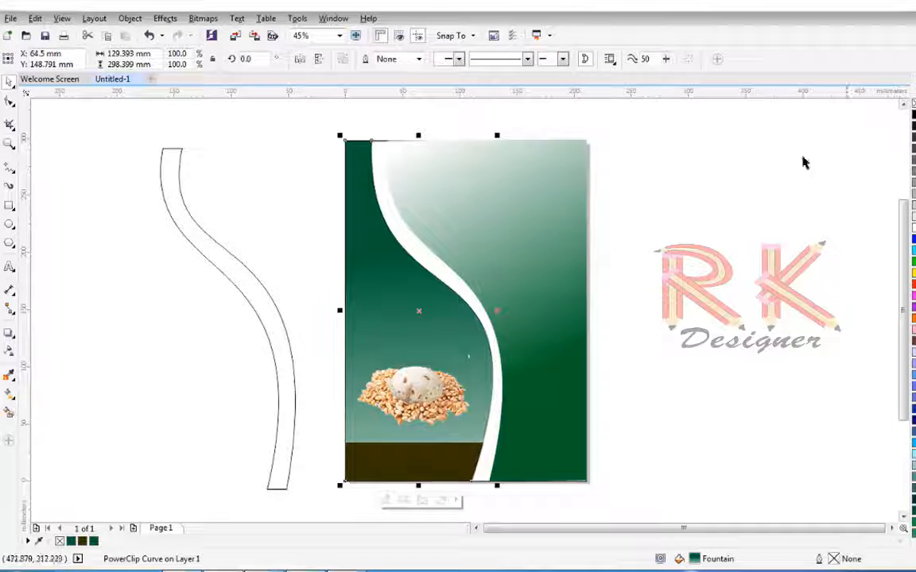
click(442, 180)
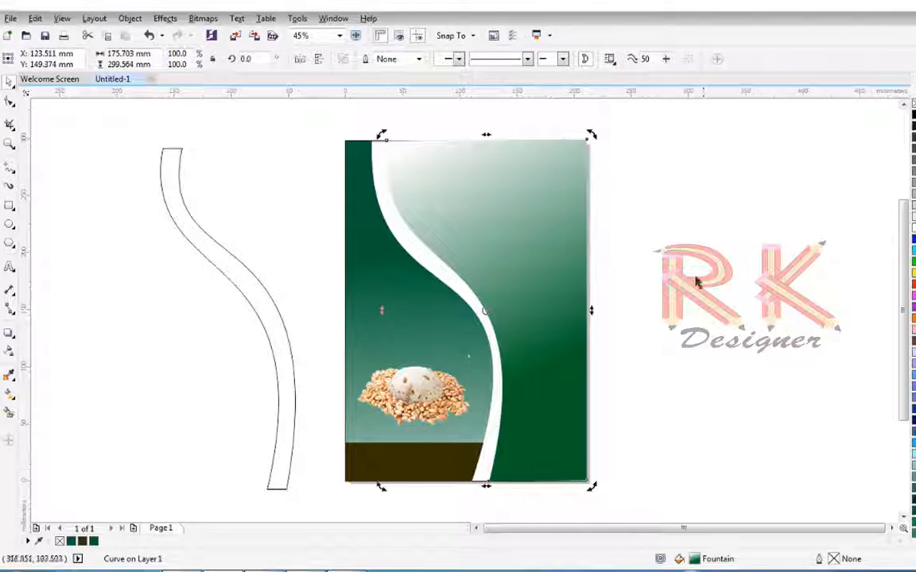
key(Escape)
click(477, 482)
key(Escape)
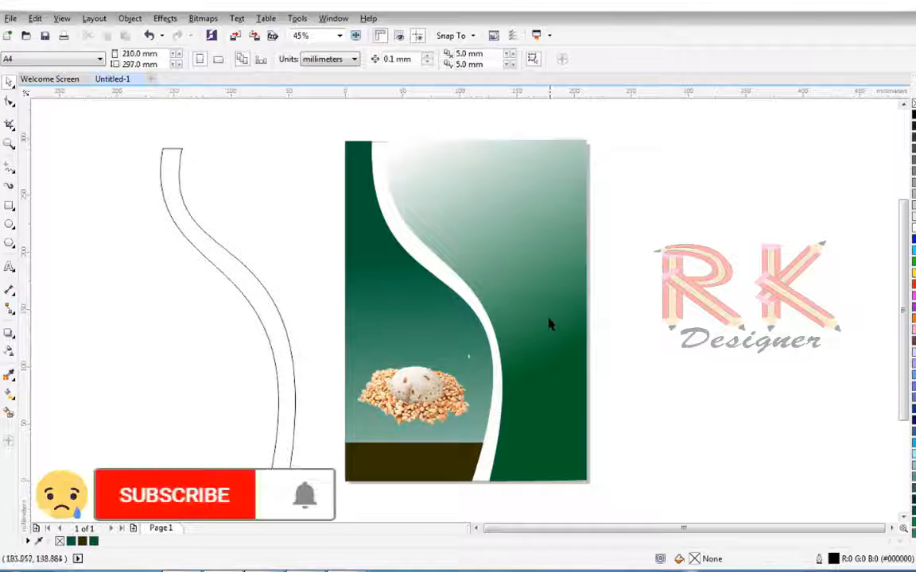
click(548, 324)
key(Escape)
Move the wavy strip farther left and shift the whole coloured design off the page to the right.
drag(203, 245, 128, 232)
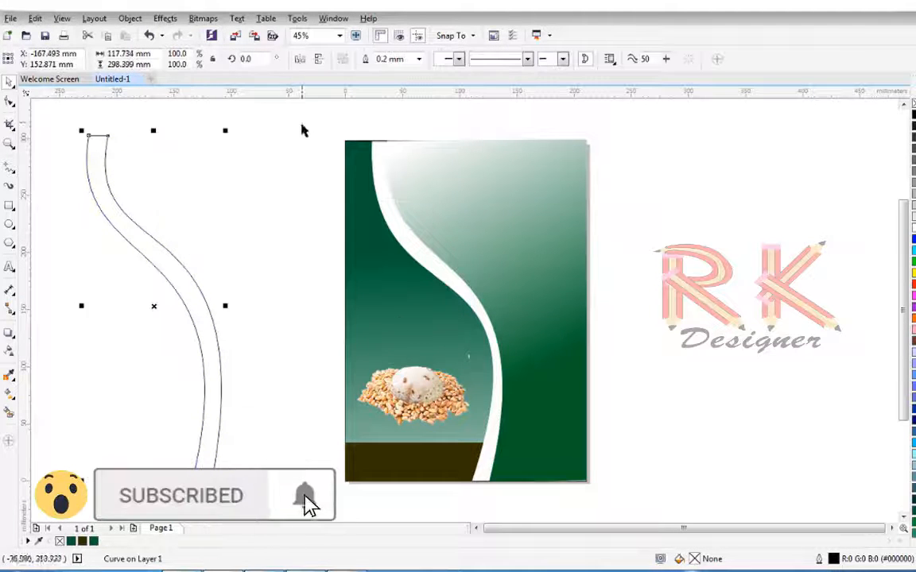
drag(302, 127, 608, 504)
drag(504, 254, 781, 256)
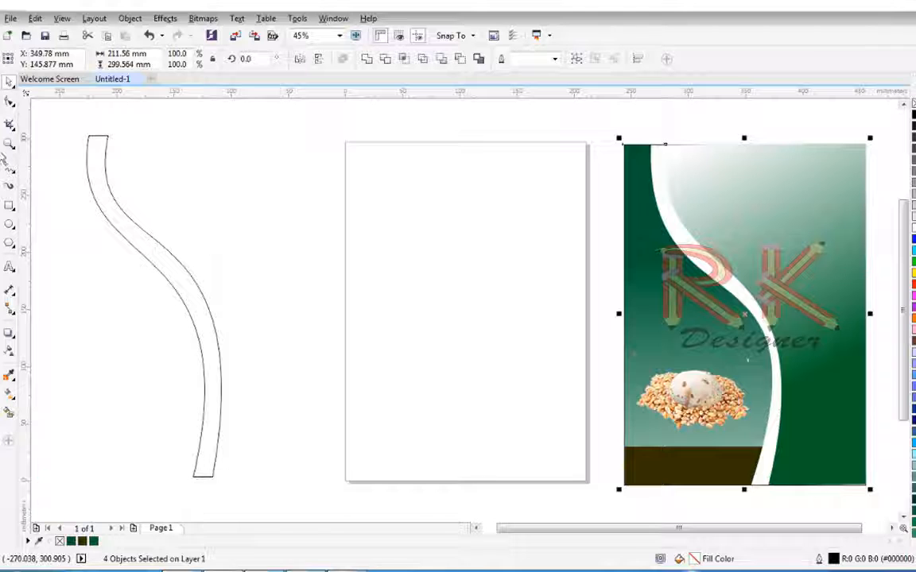
Draw a rectangle covering the whole empty A4 page.
click(10, 205)
drag(345, 143, 588, 481)
click(10, 82)
Import wheat.jpg and place it beside the page at about 160 by 106 mm.
click(10, 18)
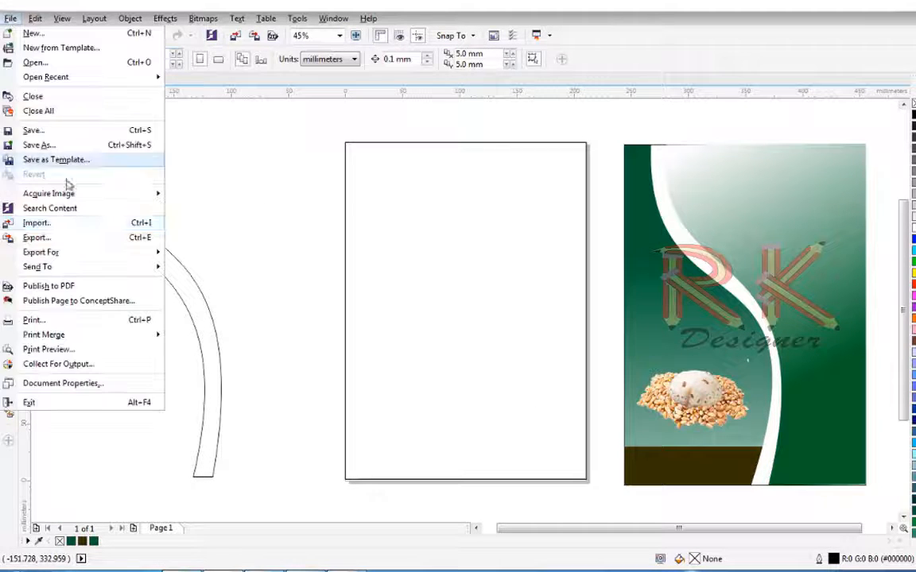
click(40, 220)
click(447, 159)
click(404, 348)
drag(147, 122, 321, 302)
Import organic-147-wheat-500x500.jpg and place it below the wheat field photo at about 143 mm square.
click(10, 17)
click(41, 221)
click(303, 151)
click(375, 346)
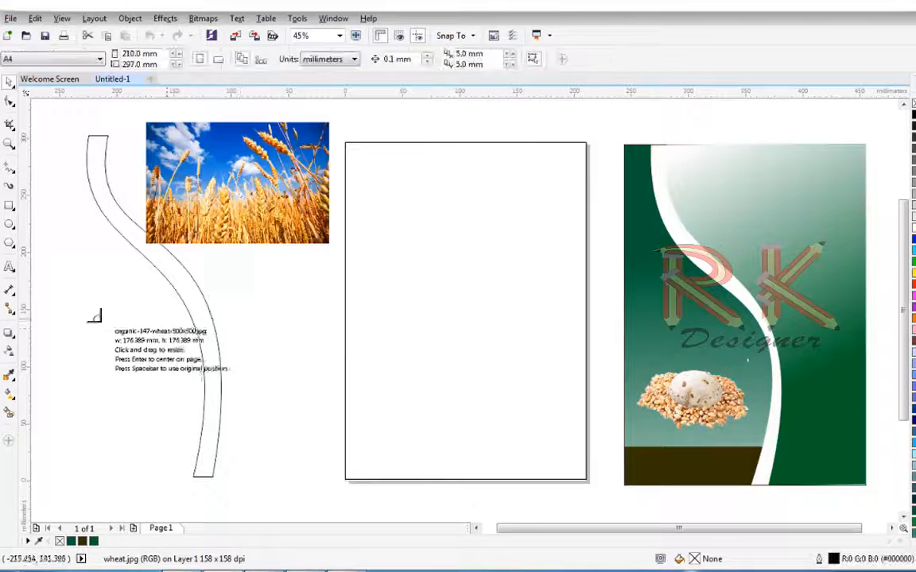
drag(94, 315, 268, 486)
PowerClip the wheat field photo inside the page-sized rectangle.
click(189, 184)
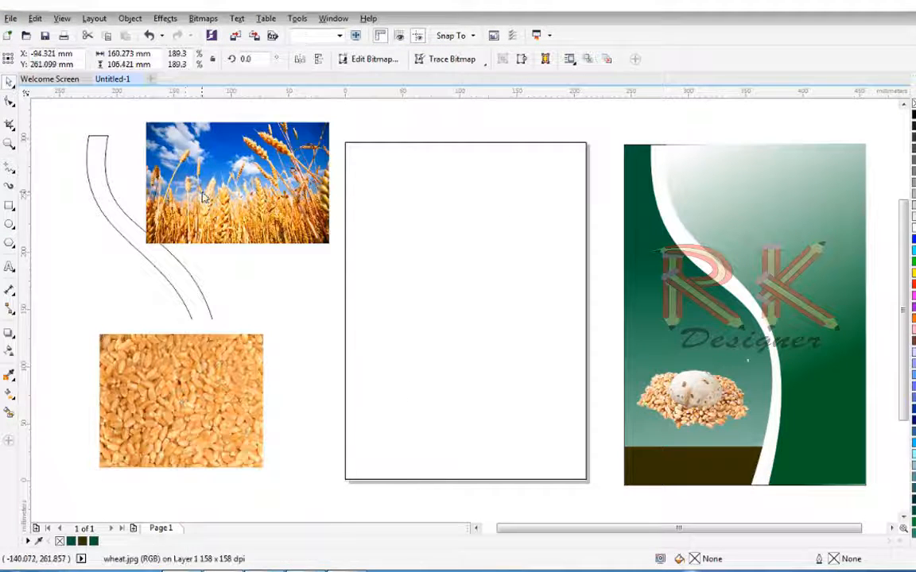
drag(189, 184, 401, 202)
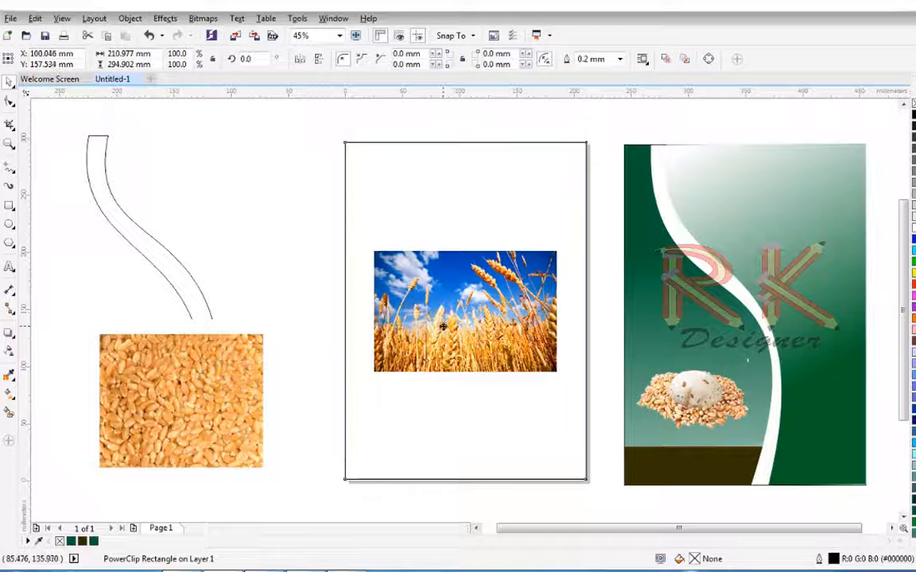
key(ctrl+z)
Within the PowerClip, move the wheat field photo to the rectangle's upper-left corner and mirror it horizontally.
click(429, 497)
drag(465, 324, 437, 216)
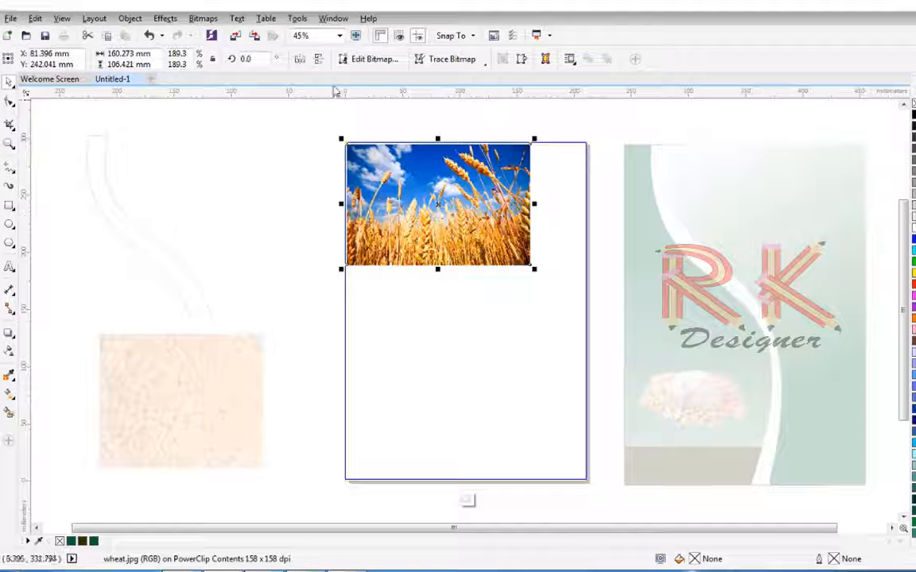
click(299, 61)
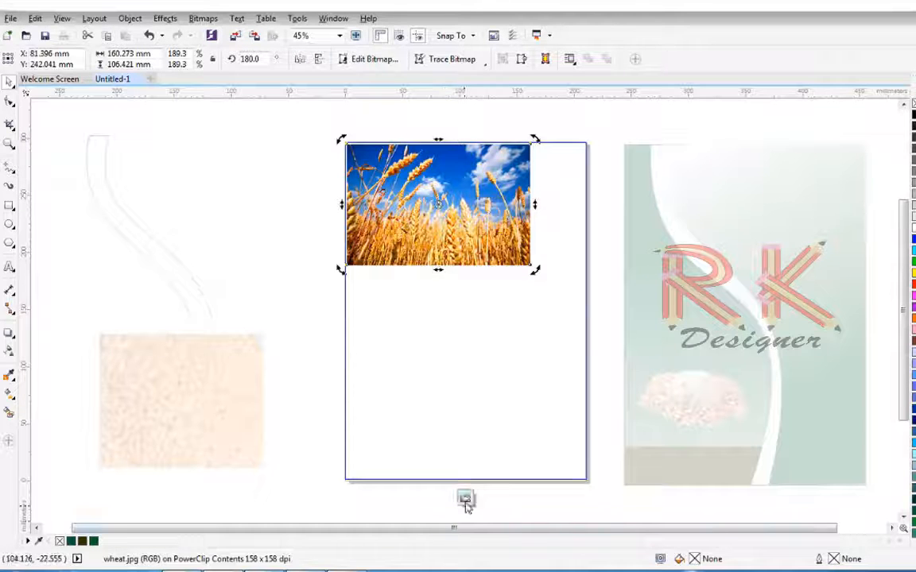
click(465, 501)
Duplicate the wheat grain photo beside the page and PowerClip one copy inside the page rectangle.
click(225, 403)
key(ctrl+d)
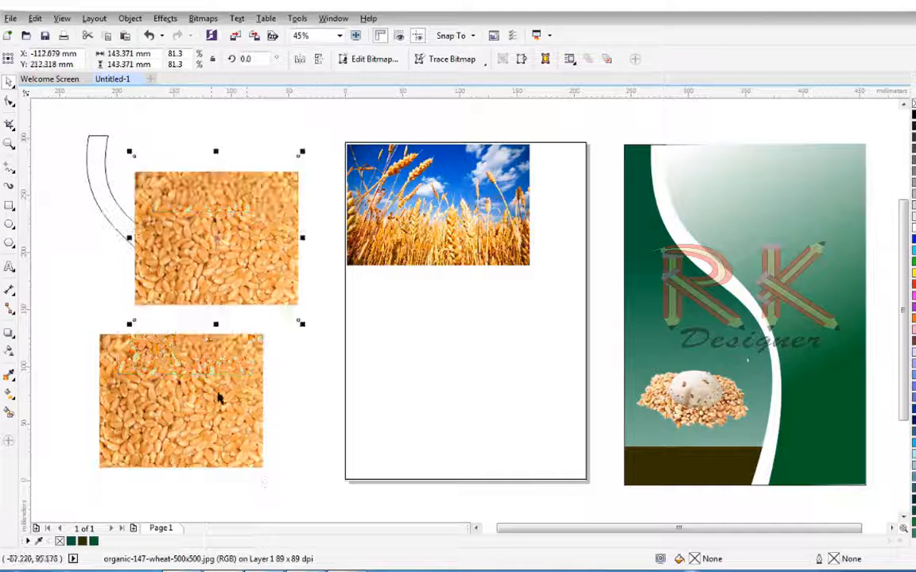
drag(218, 398, 280, 393)
right_click(280, 392)
click(318, 25)
click(489, 378)
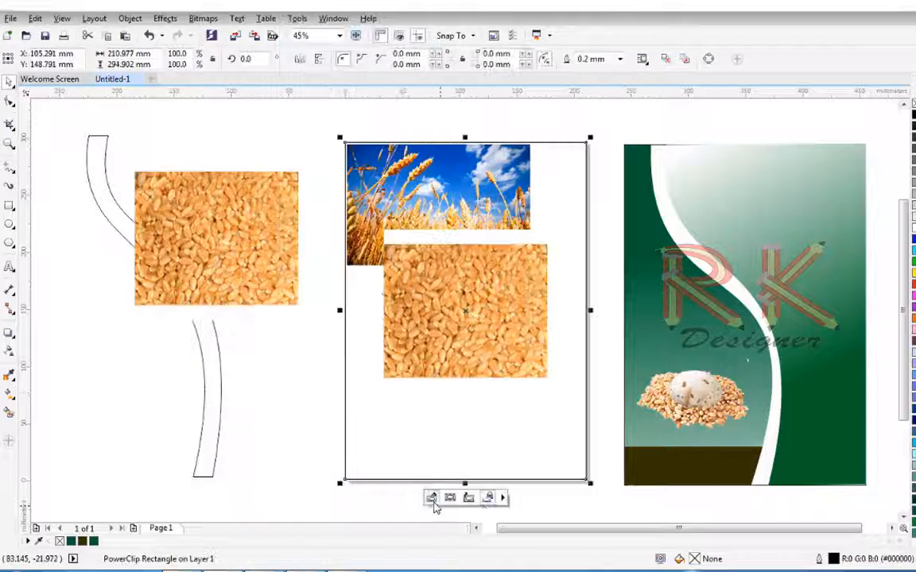
Within the PowerClip, position the grain photo just below the wheat field photo and order it behind that photo.
click(433, 502)
drag(473, 318, 523, 333)
right_click(475, 225)
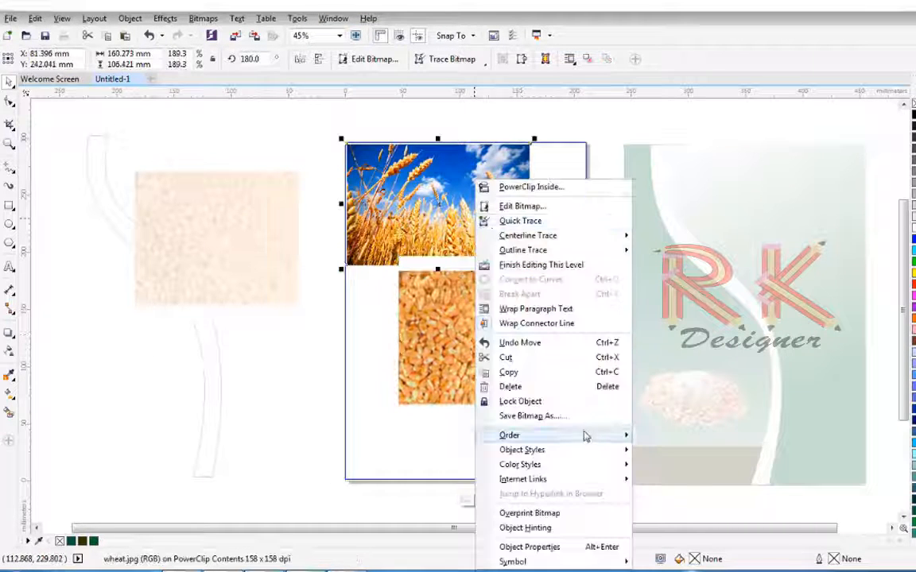
click(417, 213)
right_click(451, 321)
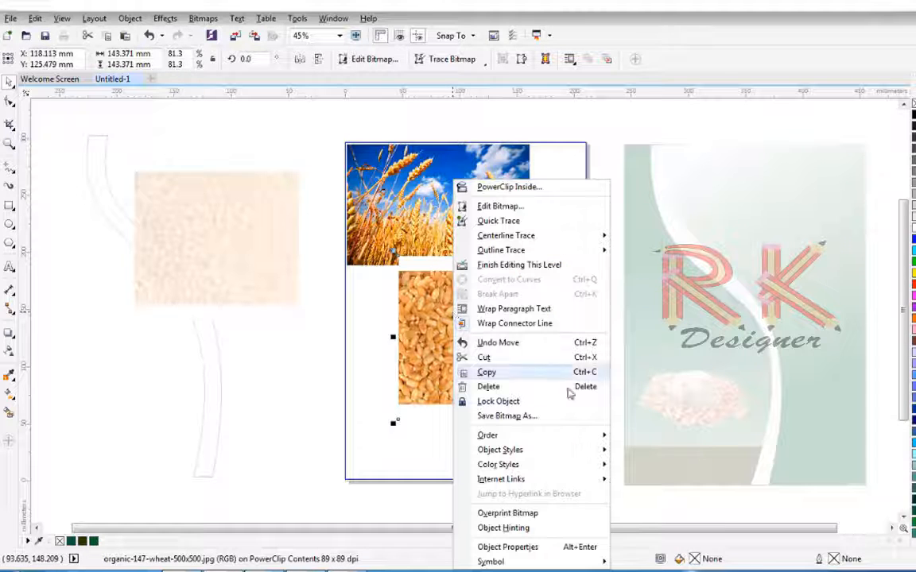
mouse_move(605, 436)
click(652, 442)
click(449, 256)
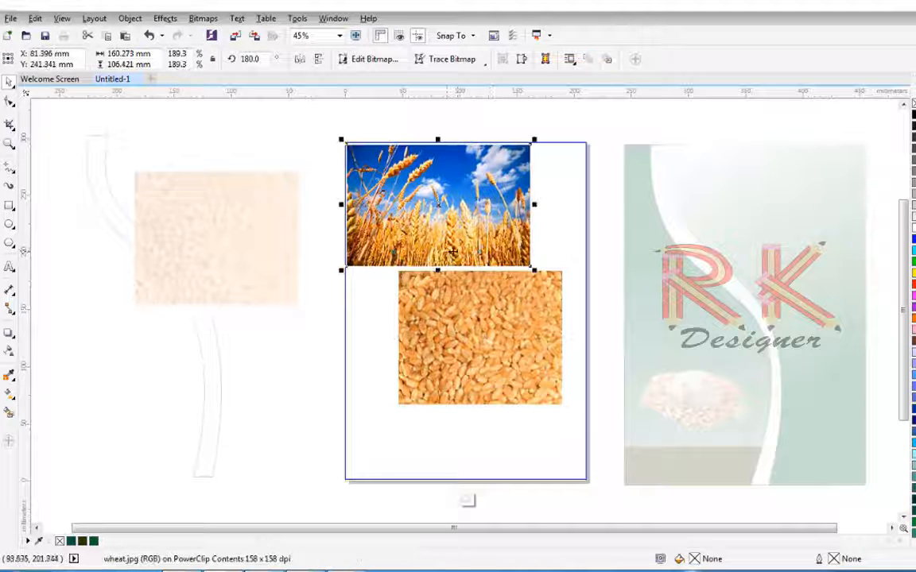
click(480, 307)
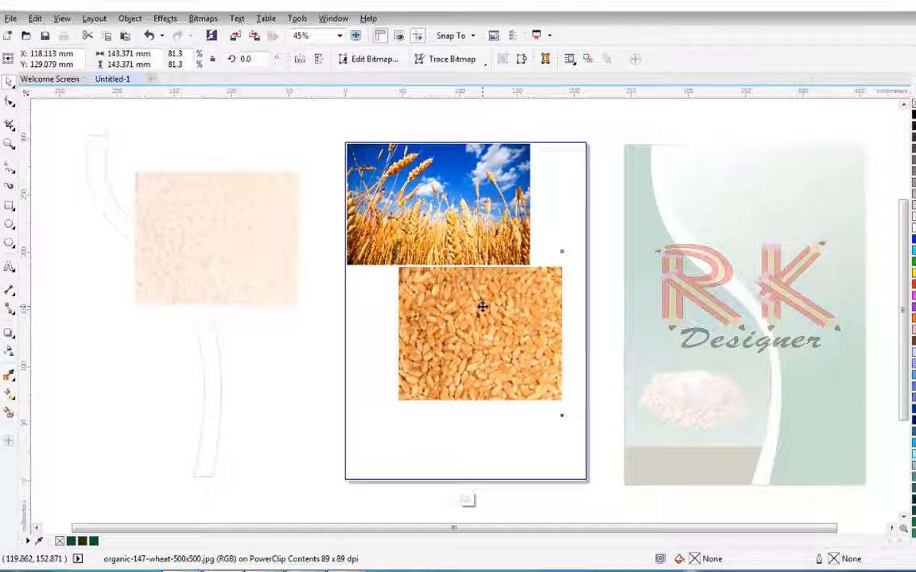
Copy the clipped grain photo further down the page and send the copy behind the first grain photo.
drag(482, 307, 513, 388)
click(252, 248)
click(511, 359)
key(shift+Page_Up)
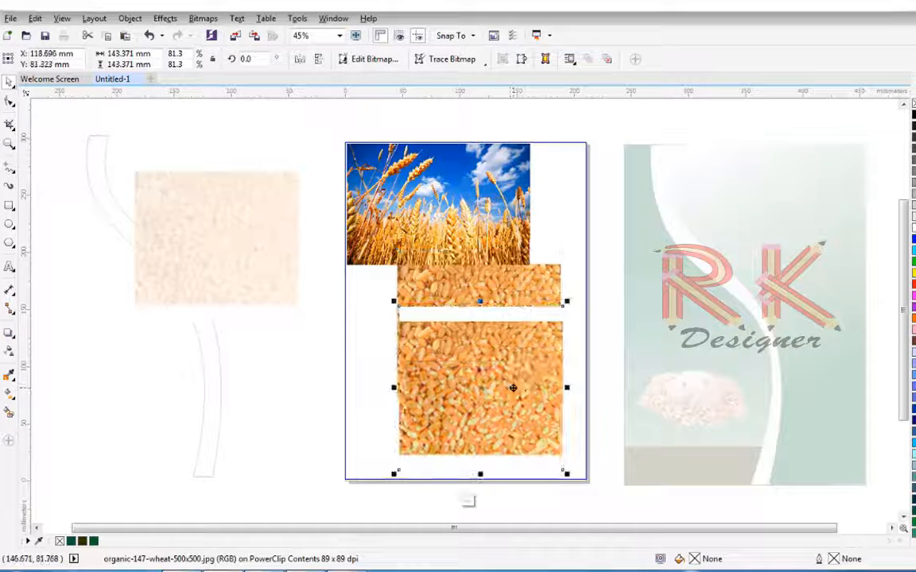
right_click(524, 318)
mouse_move(552, 253)
click(732, 334)
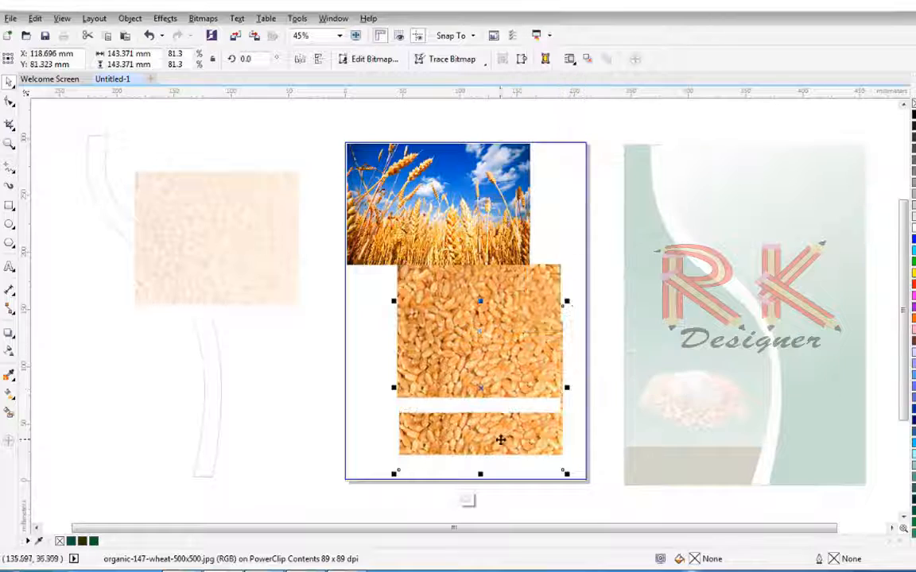
Move the lower grain copy down across the page's bottom edge and bring it in front of the first grain photo.
drag(504, 455, 475, 463)
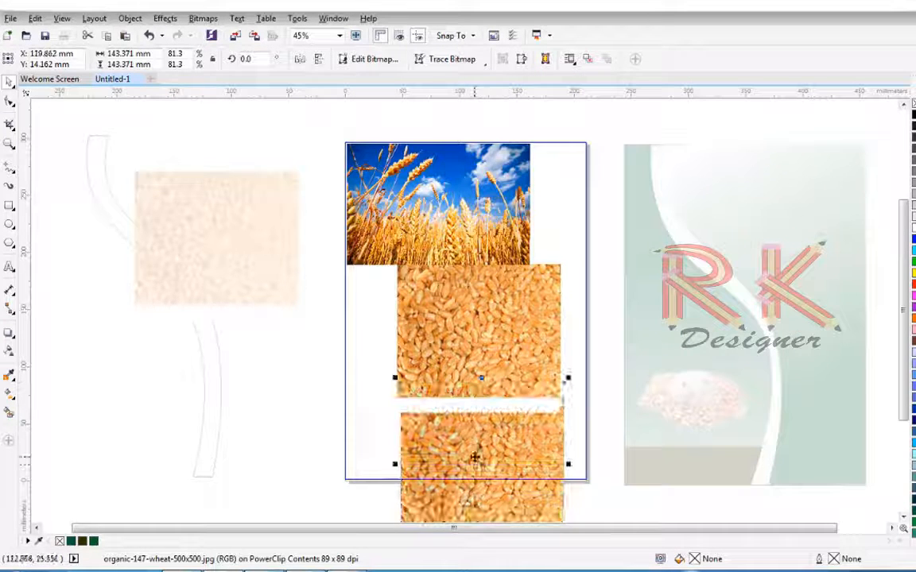
right_click(475, 460)
mouse_move(501, 314)
click(699, 338)
Rotate the lower grain copy to 270 degrees, set it against the grain photo above, and finish editing the PowerClip contents.
drag(497, 431, 543, 346)
drag(429, 432, 449, 417)
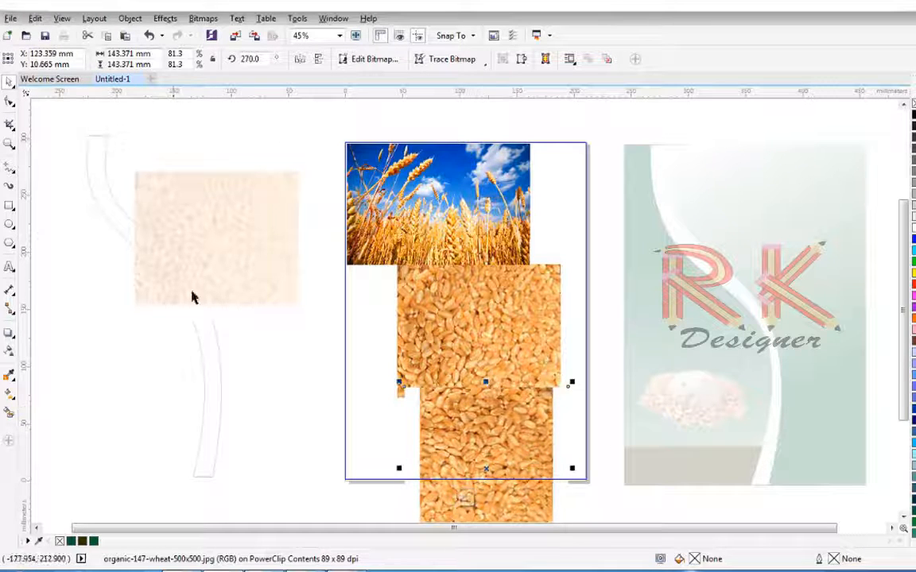
click(459, 499)
Group the four objects of the green panel design and move the group onto the page.
drag(613, 154, 818, 409)
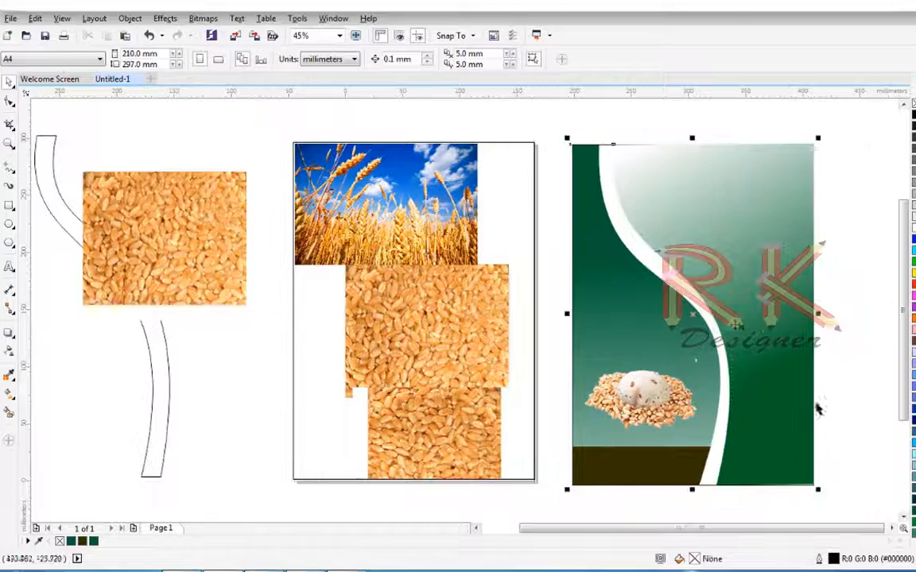
right_click(727, 309)
click(775, 82)
drag(826, 261, 483, 246)
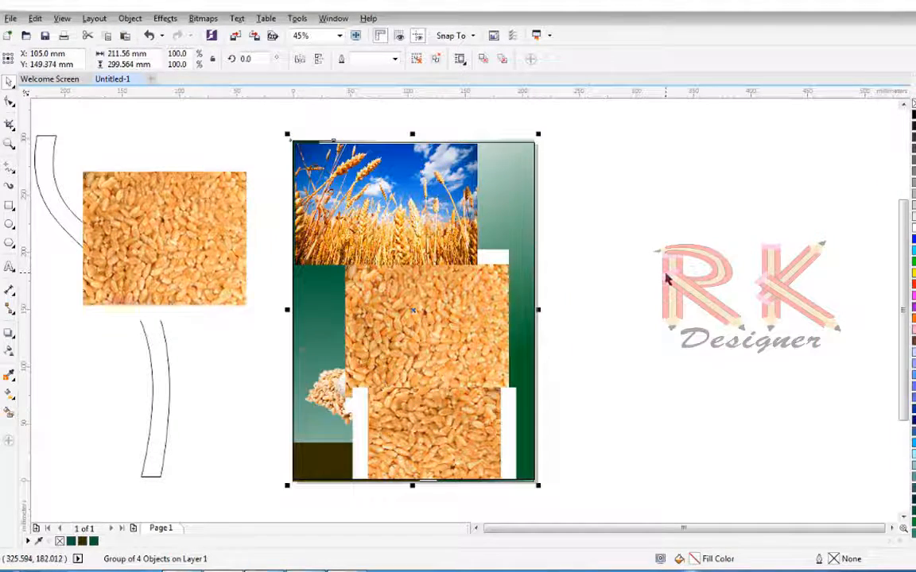
Move the photo-filled rectangle to the right of the page and place the grouped design over it, ordered in front.
drag(628, 206, 751, 217)
click(465, 245)
right_click(466, 245)
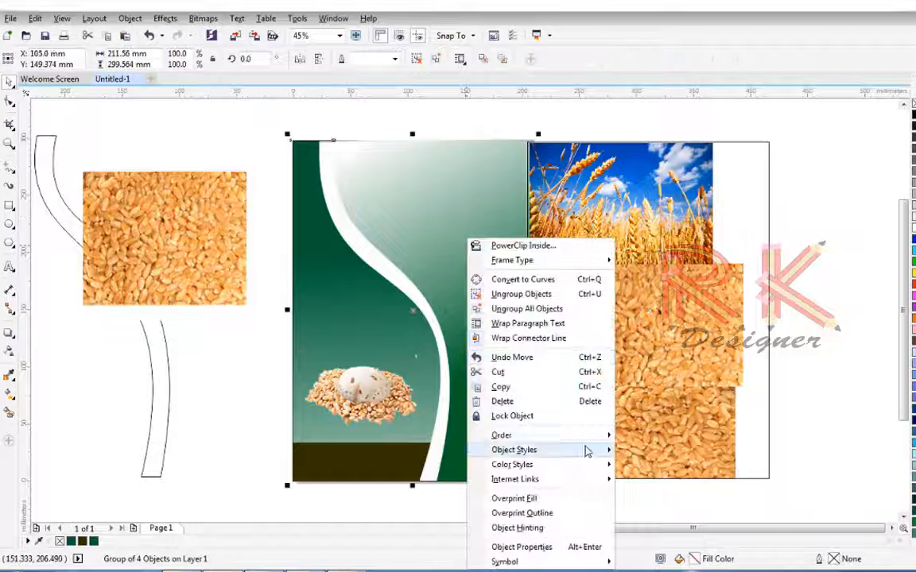
mouse_move(586, 434)
click(665, 435)
drag(442, 253, 675, 255)
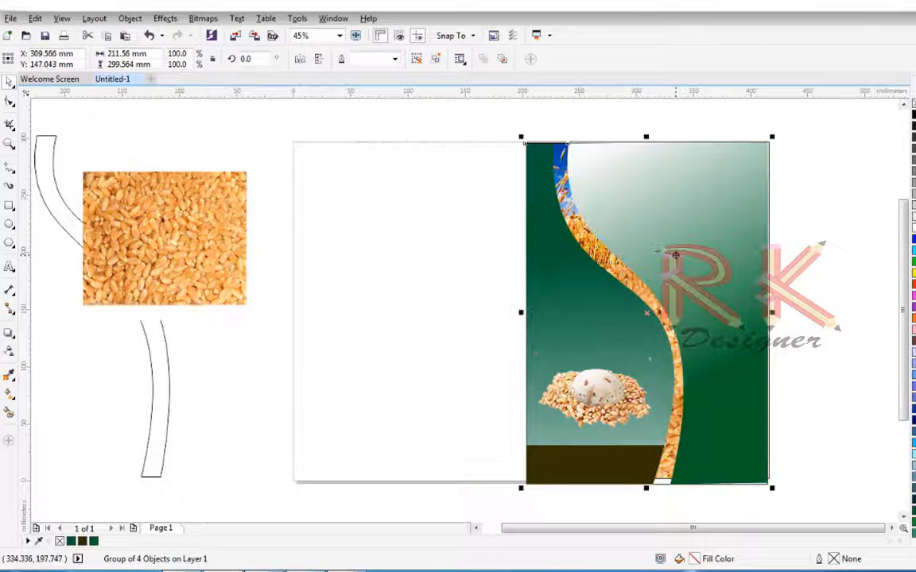
Give the grouped panel design a black outline and check the strip's curved edges up close.
click(636, 206)
click(398, 209)
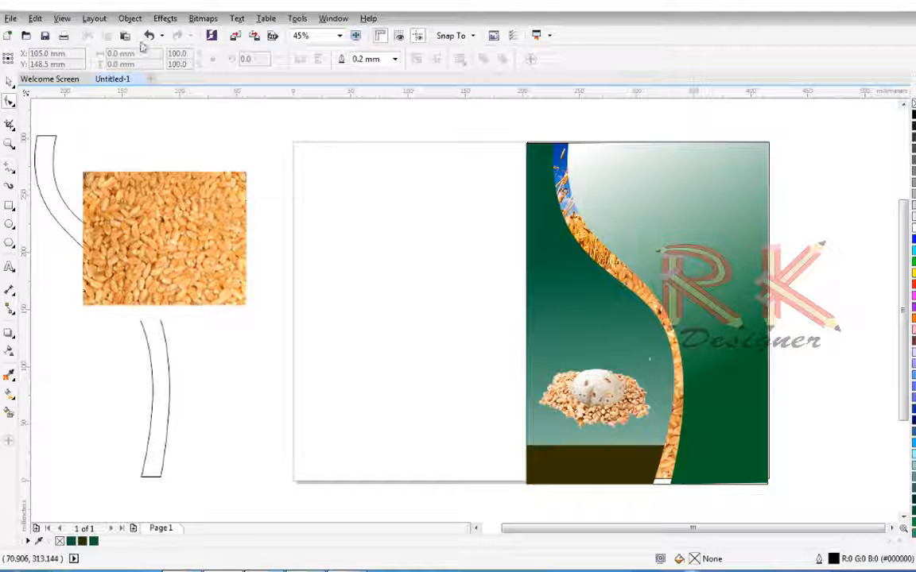
key(space)
click(697, 229)
click(656, 215)
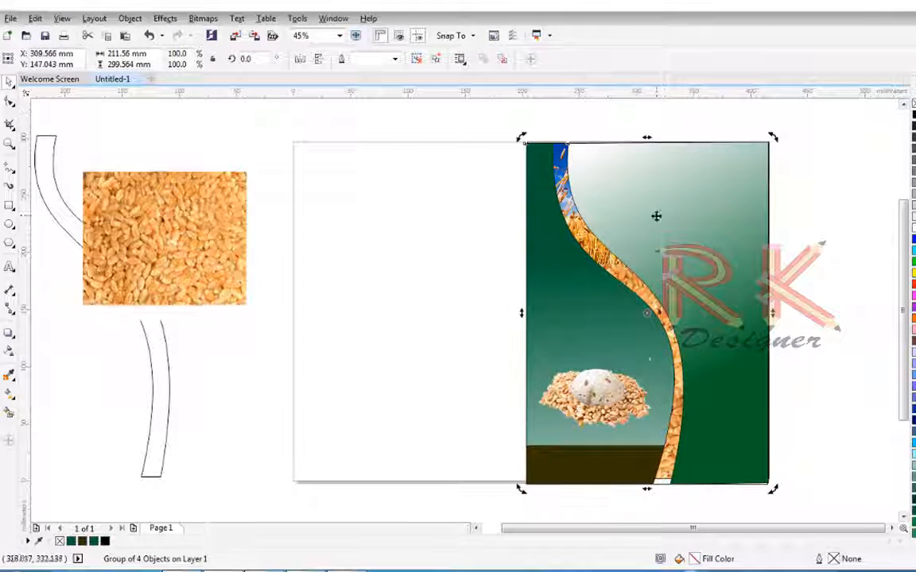
key(space)
scroll(567, 180, up, 2)
scroll(569, 194, down, 2)
scroll(571, 208, up, 2)
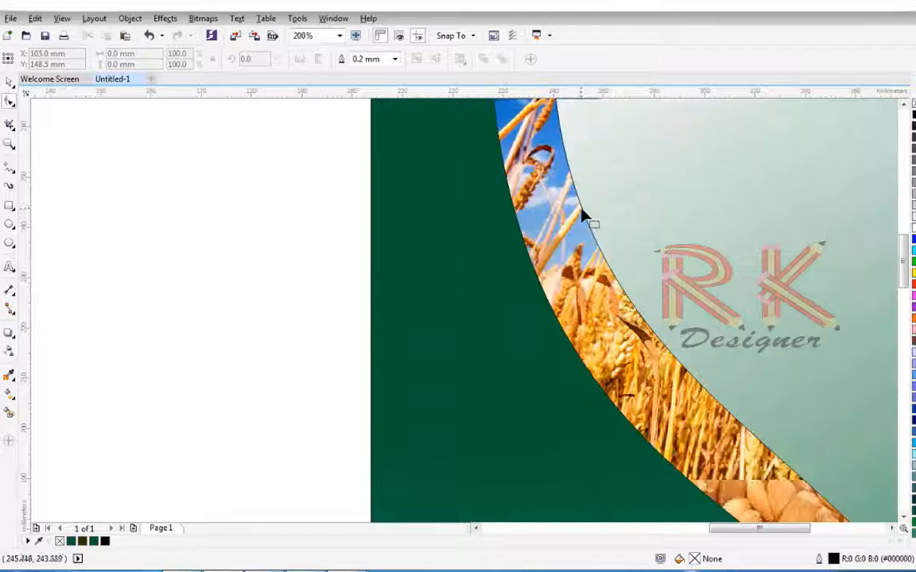
scroll(588, 226, down, 2)
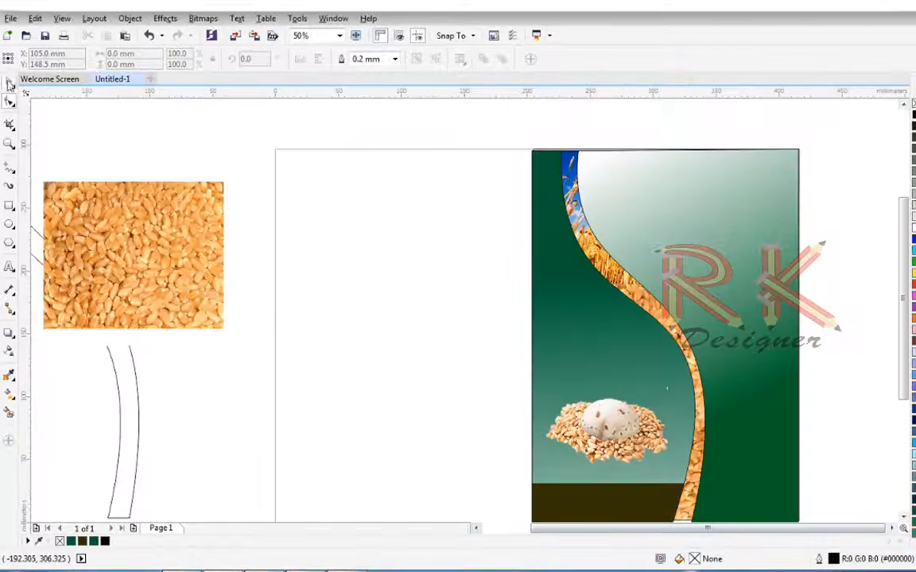
Move the photo-filled rectangle and the outlined group back onto the page, with the group in front.
key(space)
click(610, 431)
drag(610, 431, 116, 403)
drag(639, 386, 819, 525)
drag(727, 390, 466, 394)
click(651, 389)
drag(184, 326, 420, 327)
mouse_move(908, 246)
mouse_down()
mouse_move(909, 190)
mouse_move(909, 230)
mouse_up()
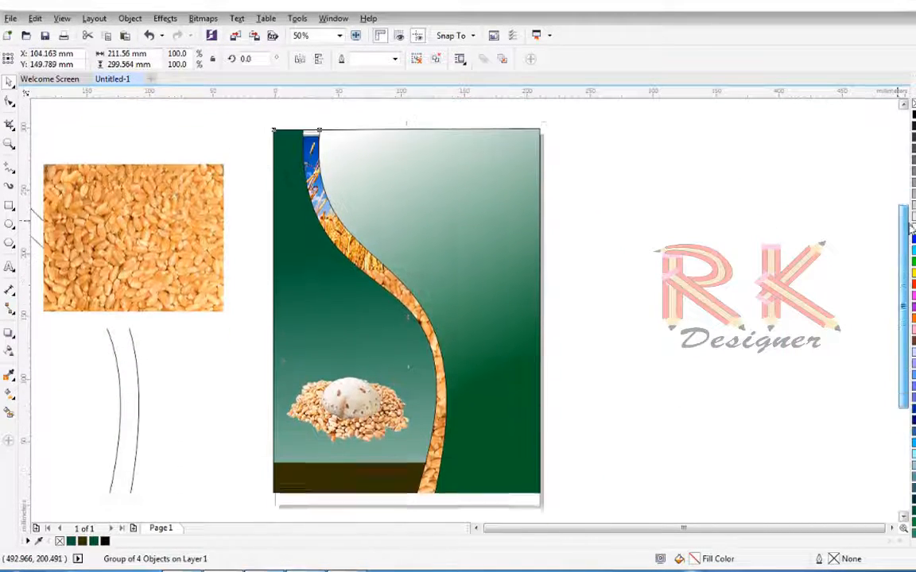
Reduce the grouped design's height to about 297.7 mm by lowering its top edge.
click(404, 140)
drag(406, 124, 401, 140)
scroll(409, 125, up, 2)
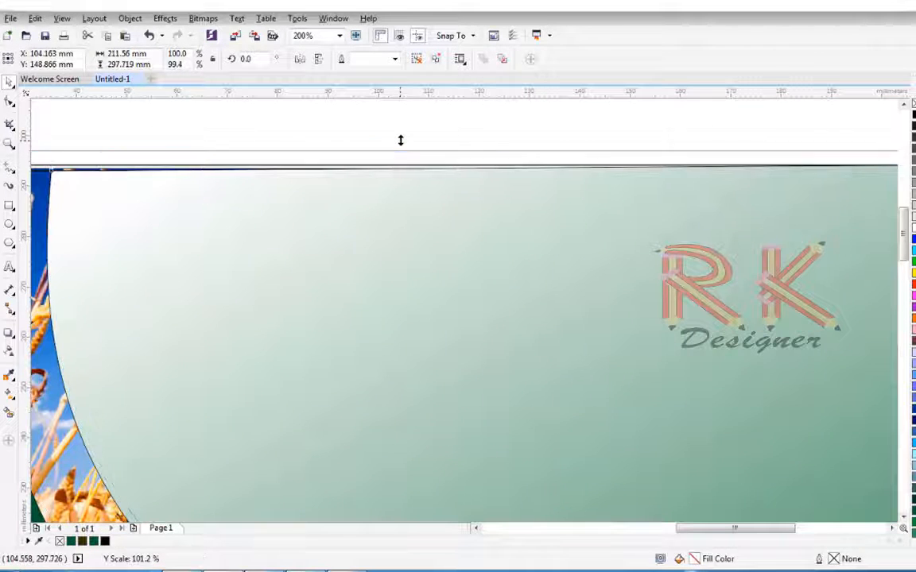
scroll(262, 183, down, 1)
scroll(337, 315, down, 2)
scroll(413, 393, up, 1)
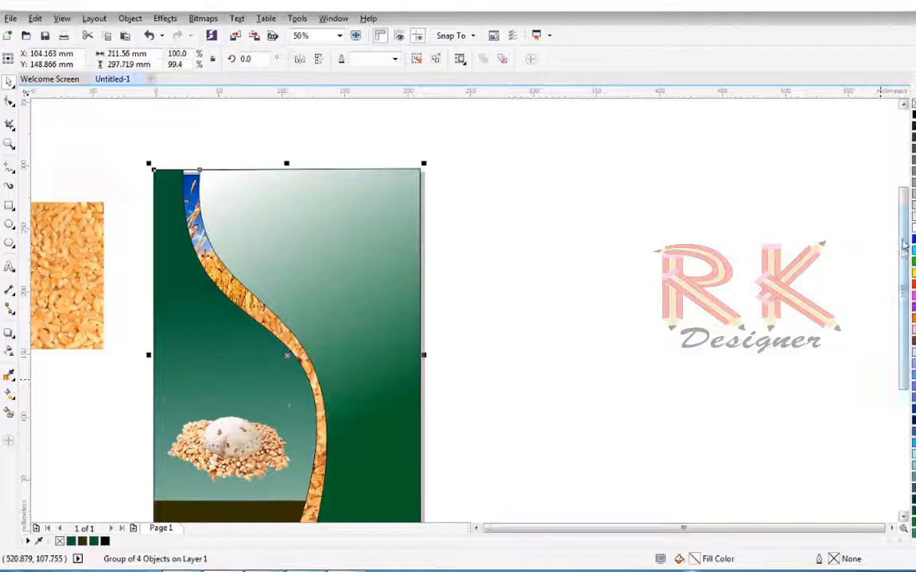
Shift the grouped design aside, nudge the photo-filled rectangle slightly upward on the page, and place the group back over it.
scroll(904, 247, down, 2)
drag(306, 427, 673, 428)
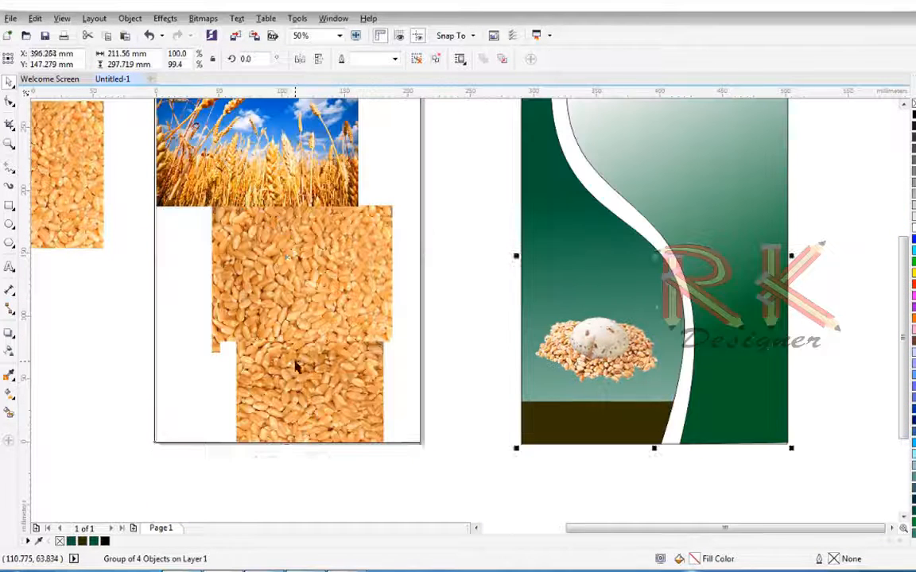
right_click(295, 362)
click(252, 464)
click(912, 93)
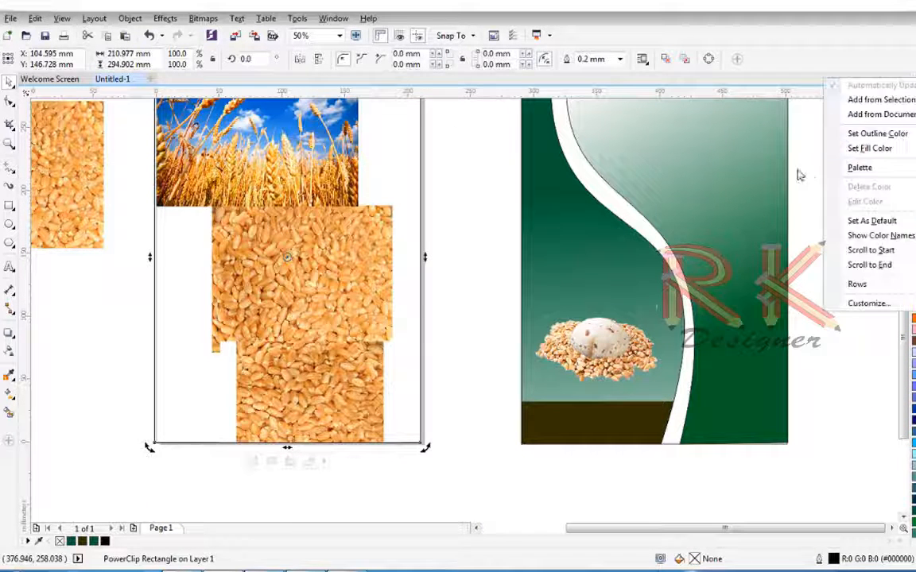
click(797, 176)
click(903, 105)
drag(287, 168, 287, 166)
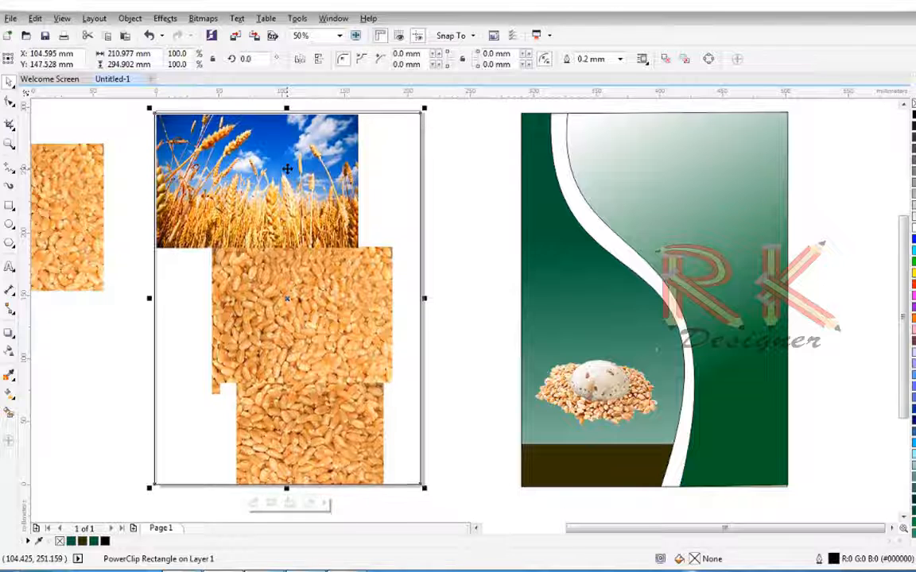
drag(579, 188, 213, 188)
click(540, 265)
Delete the loose grain photo beside the page.
drag(903, 318, 903, 286)
click(477, 529)
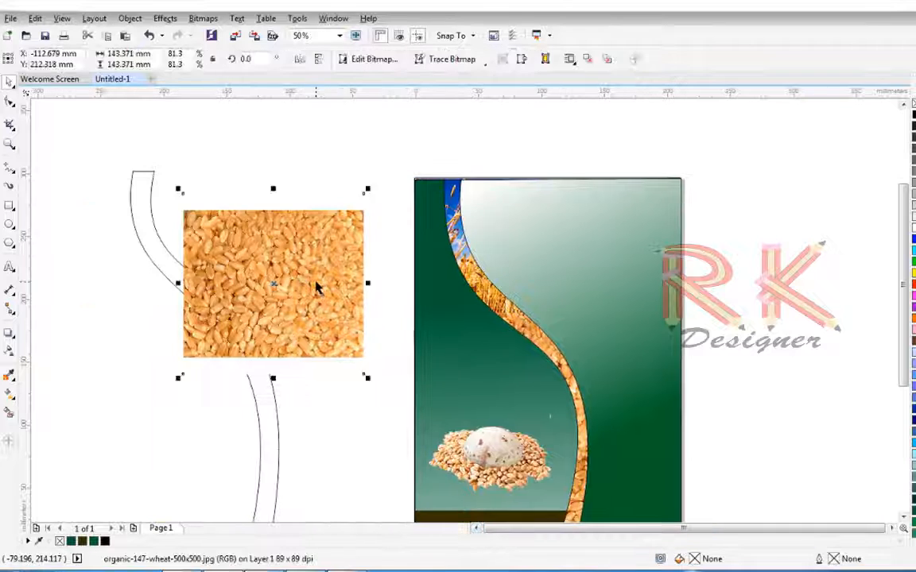
key(Delete)
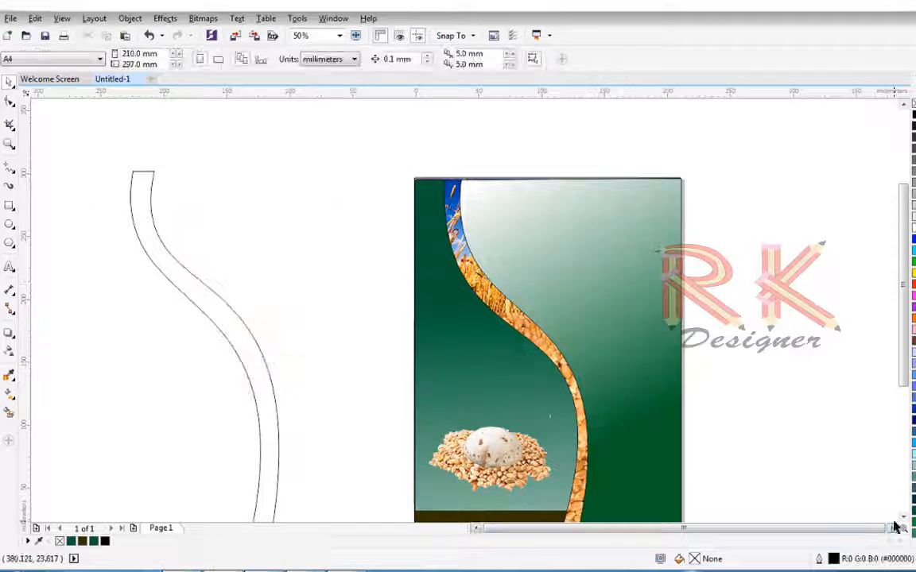
Import the chef drawing s.png at about 90 by 85 mm and move it onto the upper part of the right panel.
scroll(541, 318, down, 1)
click(10, 18)
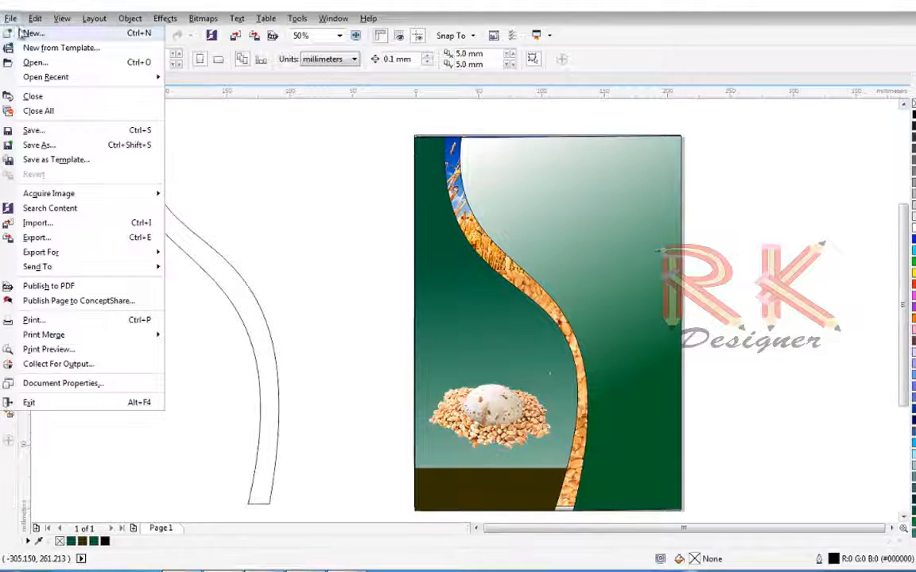
click(36, 223)
double_click(376, 155)
drag(253, 155, 365, 337)
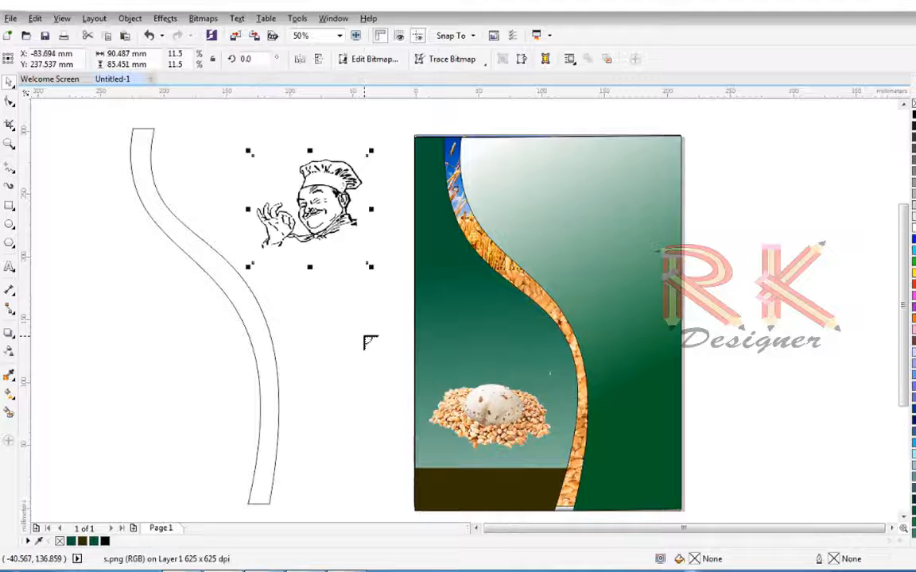
drag(318, 220, 570, 202)
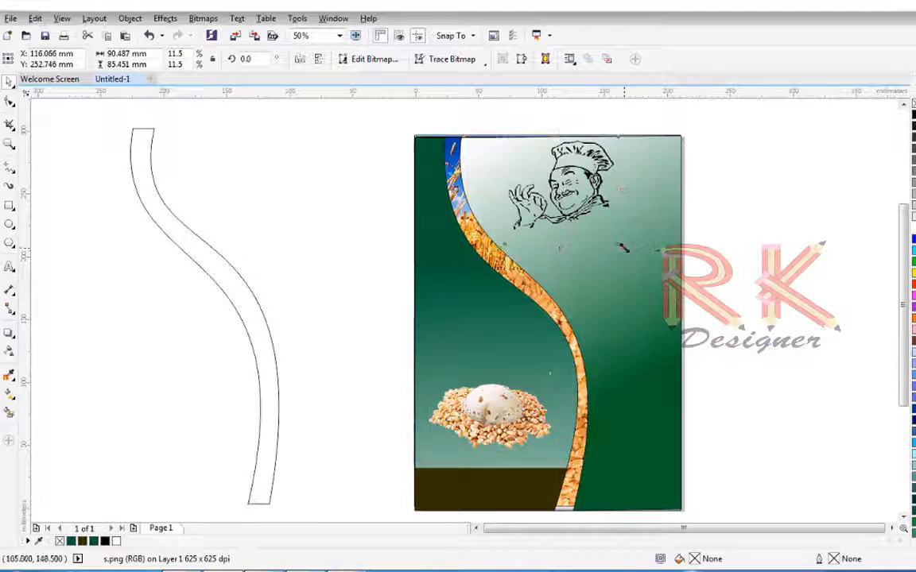
Reduce the chef drawing on the right panel to about 65 by 61 mm.
drag(624, 248, 592, 219)
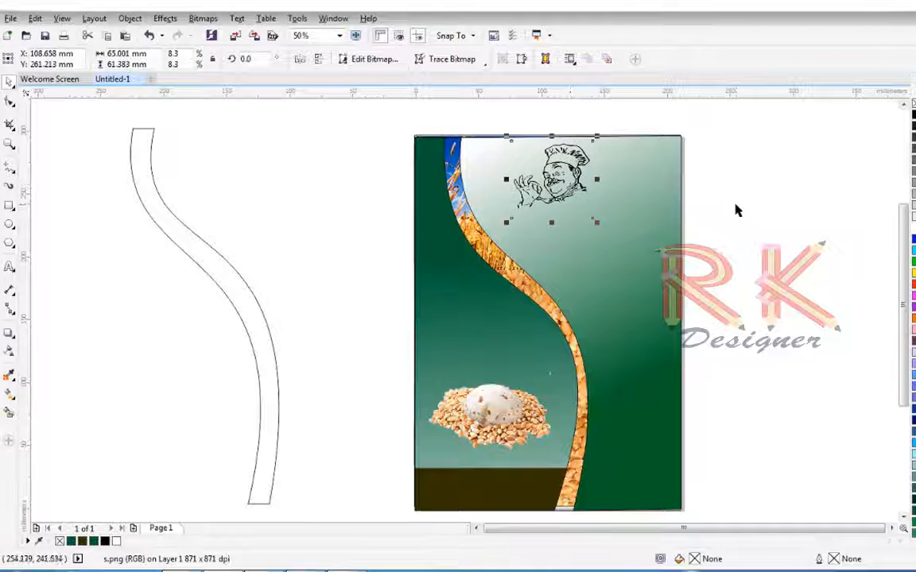
click(832, 214)
Create the text "LAJAWAAB" in bold 36 pt Arial and place it in the empty area beside the page.
click(9, 268)
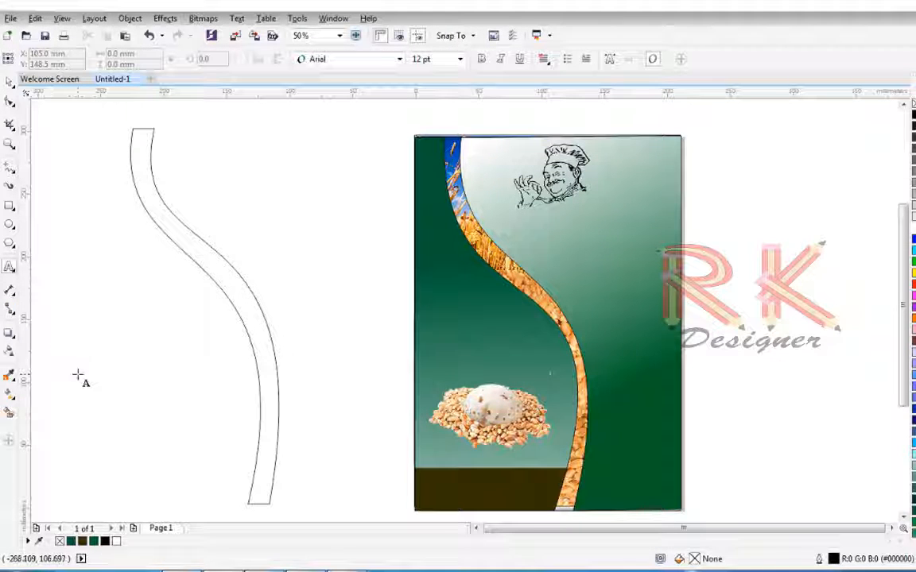
click(78, 370)
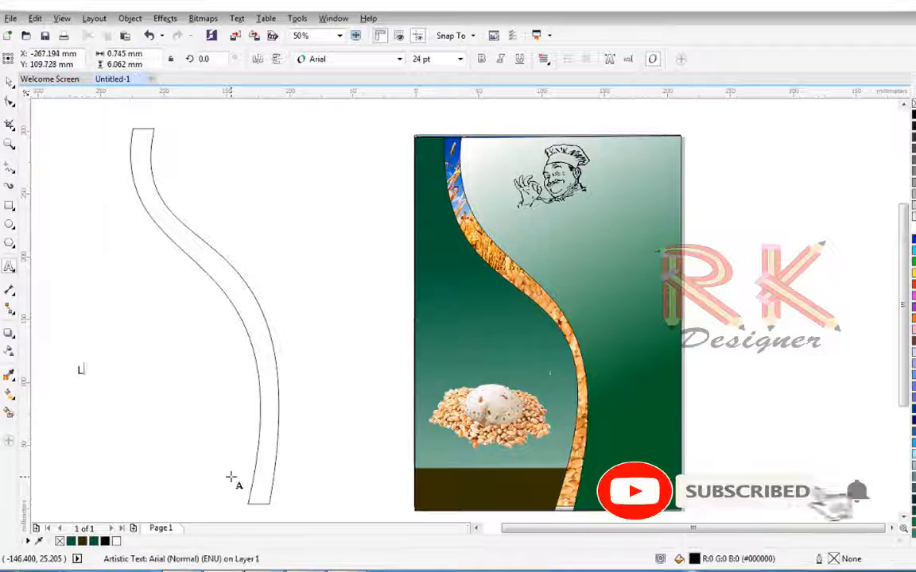
click(480, 60)
click(363, 59)
click(460, 59)
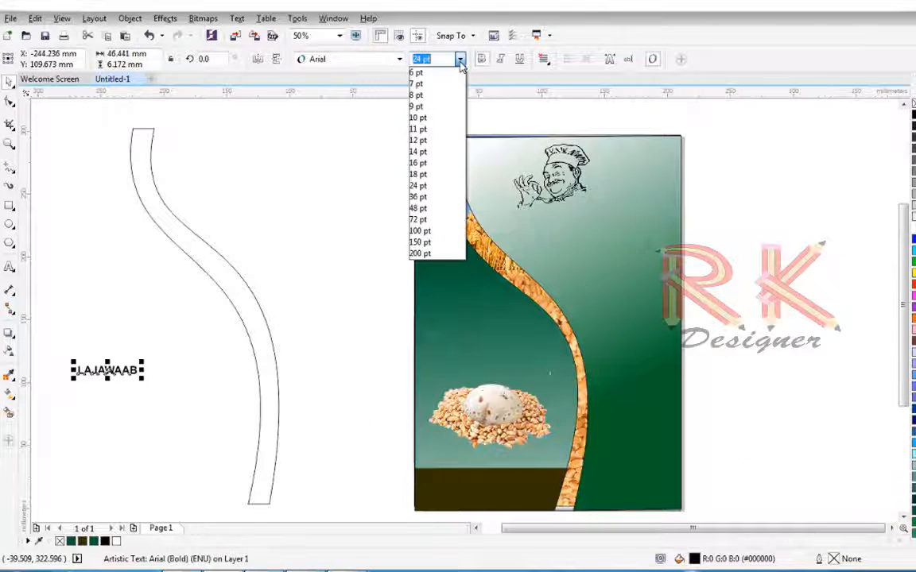
click(418, 196)
drag(127, 371, 382, 179)
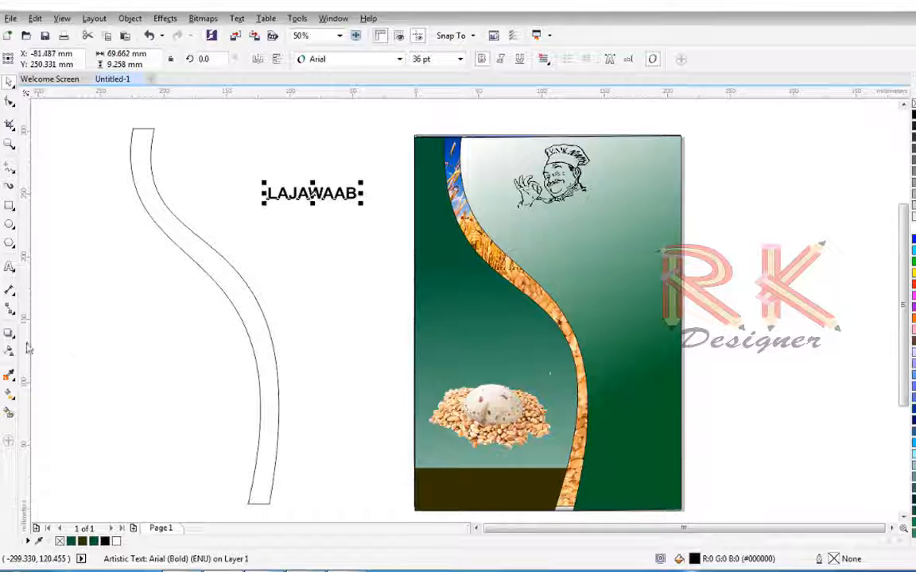
Recolour LAJAWAAB with the panel's dark green (C89 M11 Y98 K46), enlarge it to about 114 mm wide and centre it below the chef.
click(10, 374)
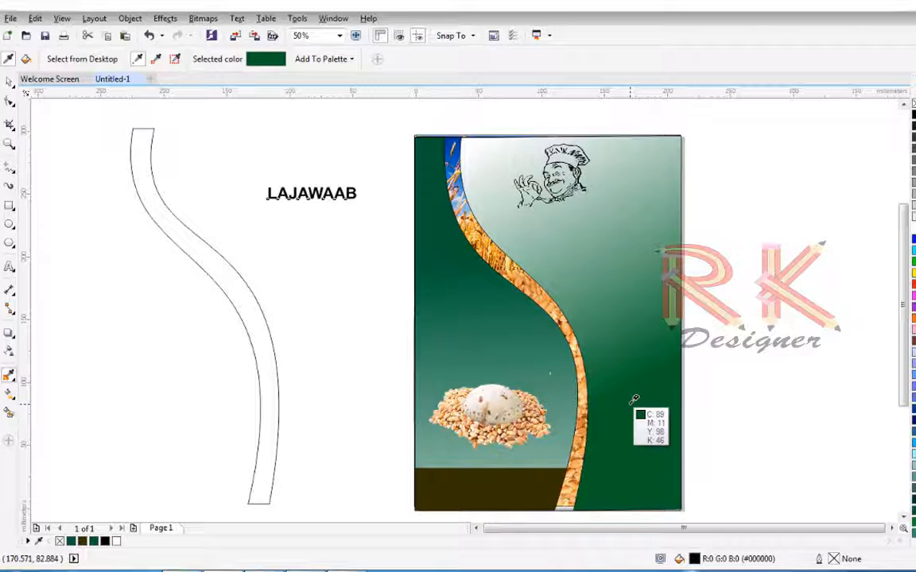
click(633, 402)
click(8, 82)
drag(356, 205, 627, 249)
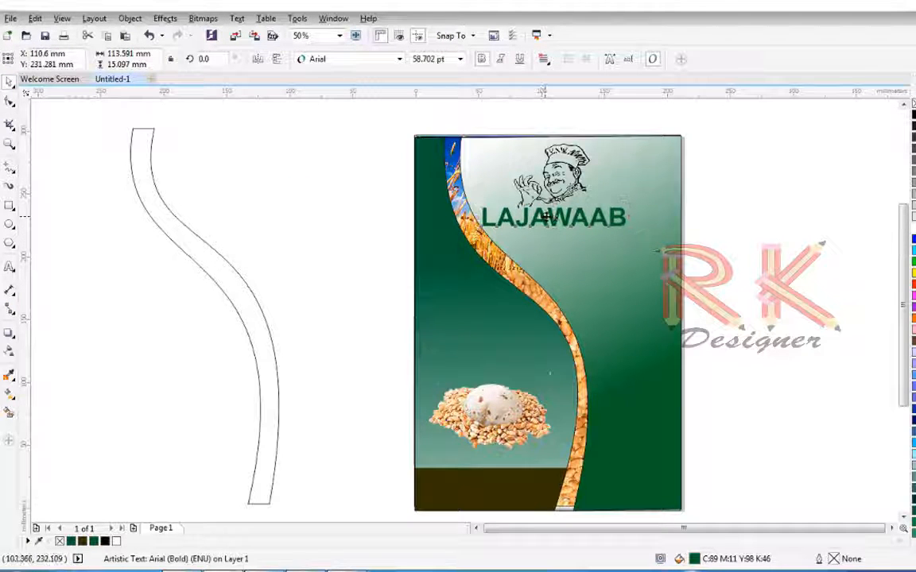
drag(547, 216, 553, 218)
click(736, 231)
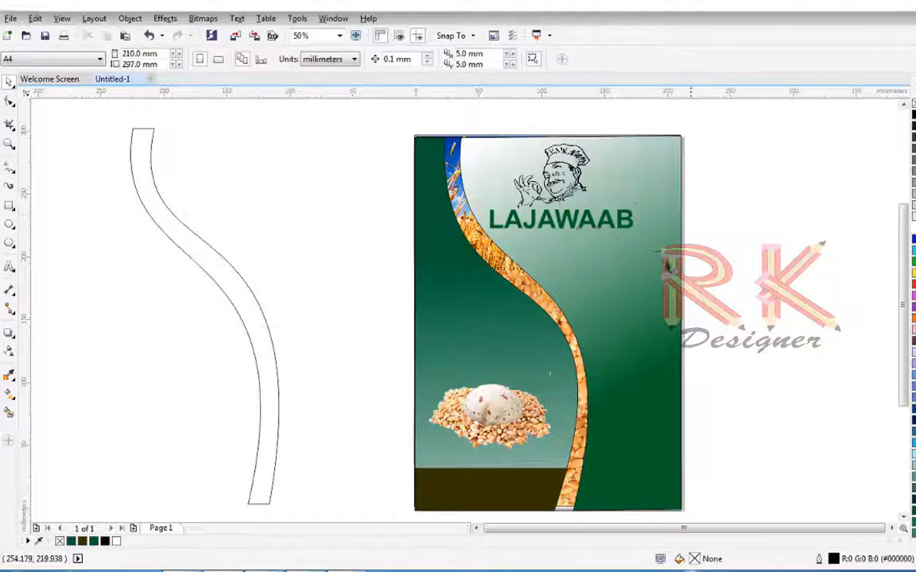
click(561, 224)
key(Escape)
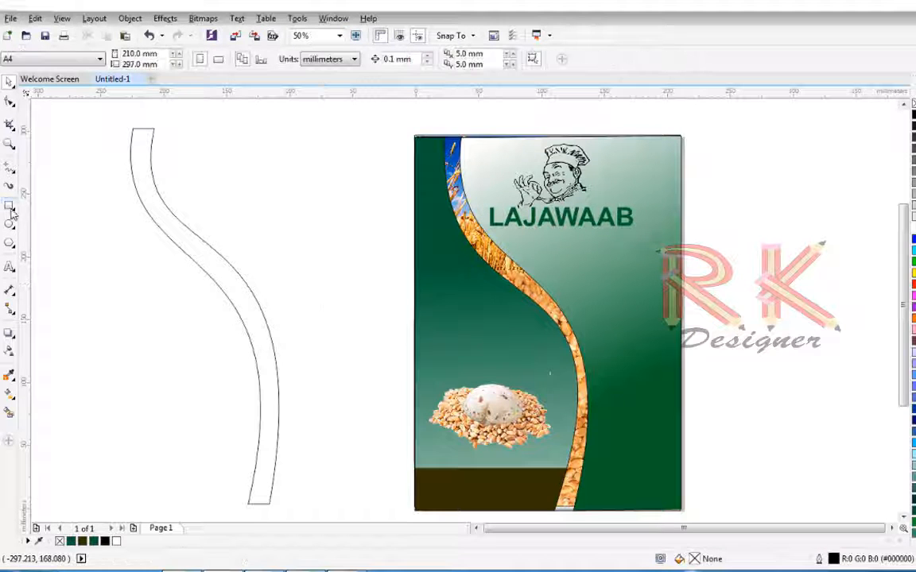
click(11, 168)
click(49, 207)
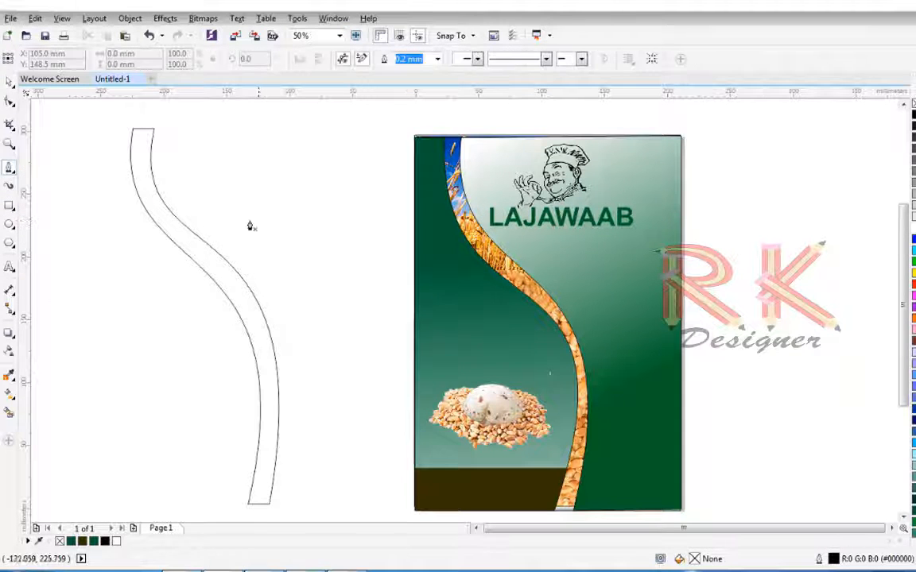
double_click(334, 221)
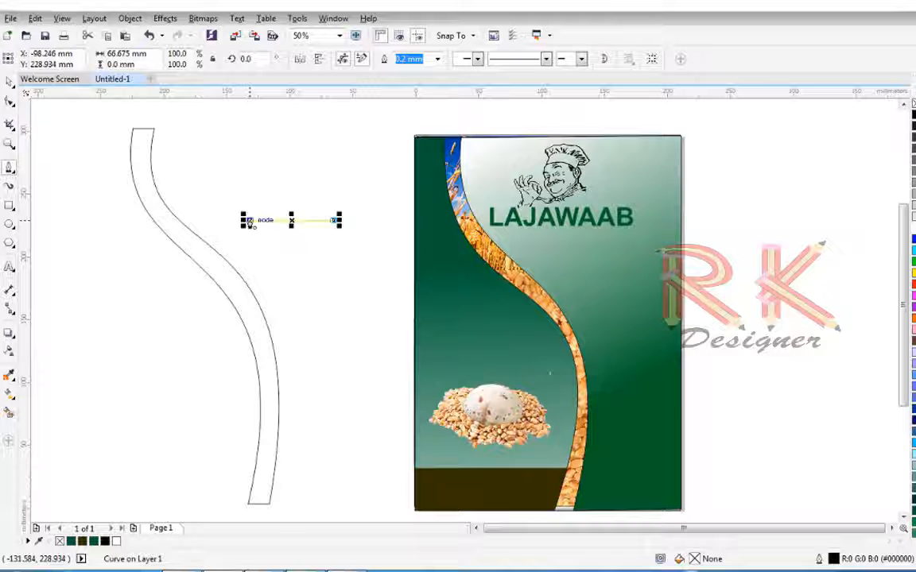
drag(283, 296, 283, 296)
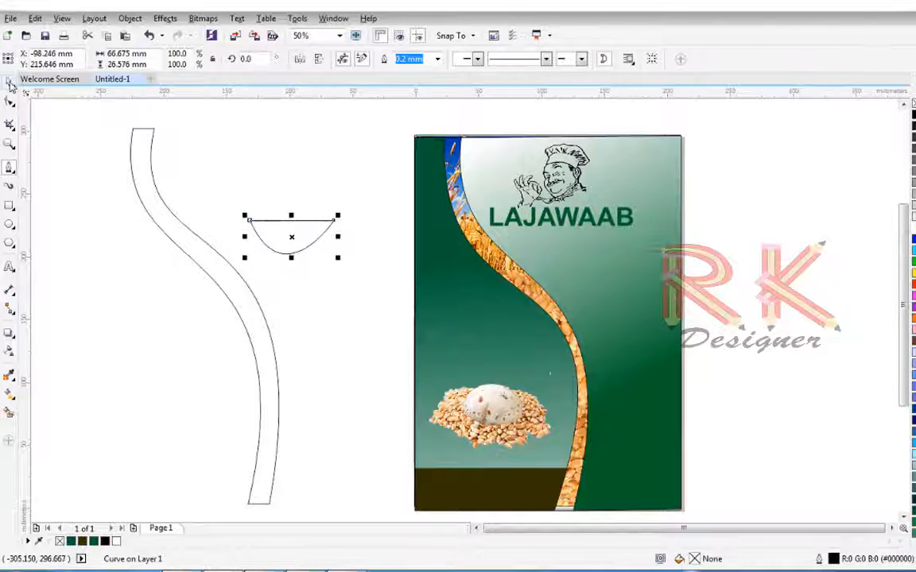
click(9, 83)
drag(230, 200, 345, 272)
click(330, 220)
drag(338, 215, 252, 271)
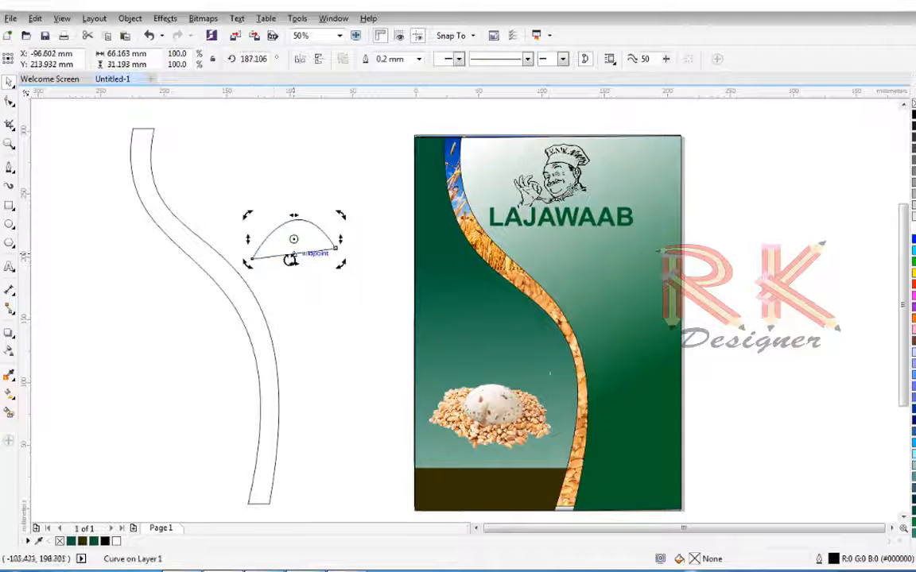
key(Delete)
Draw a closed dome shape about 129 by 40 mm beside the page with the Pen tool, flat edge at the bottom.
click(9, 167)
double_click(363, 191)
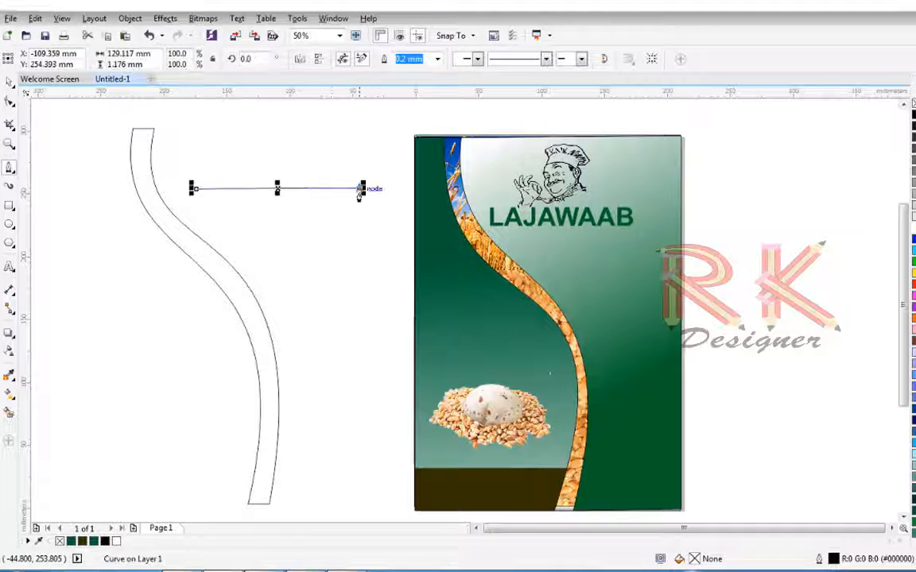
scroll(159, 231, up, 1)
drag(191, 240, 291, 133)
key(space)
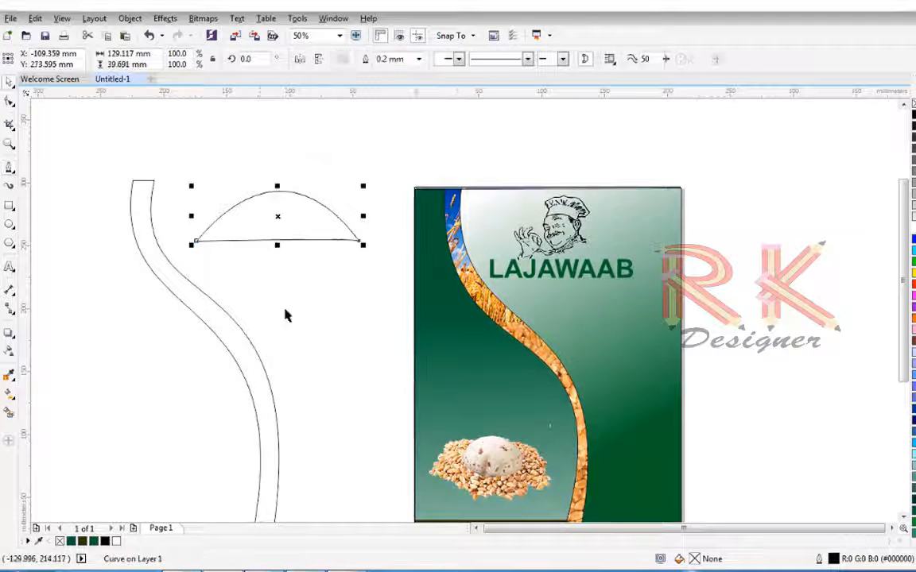
Fill the dome shape with the dark green sampled from the layout.
click(9, 376)
click(434, 260)
click(264, 221)
click(11, 82)
Place a white copy of LAJAWAAB on the green dome, scaled to about 80 mm wide.
click(519, 271)
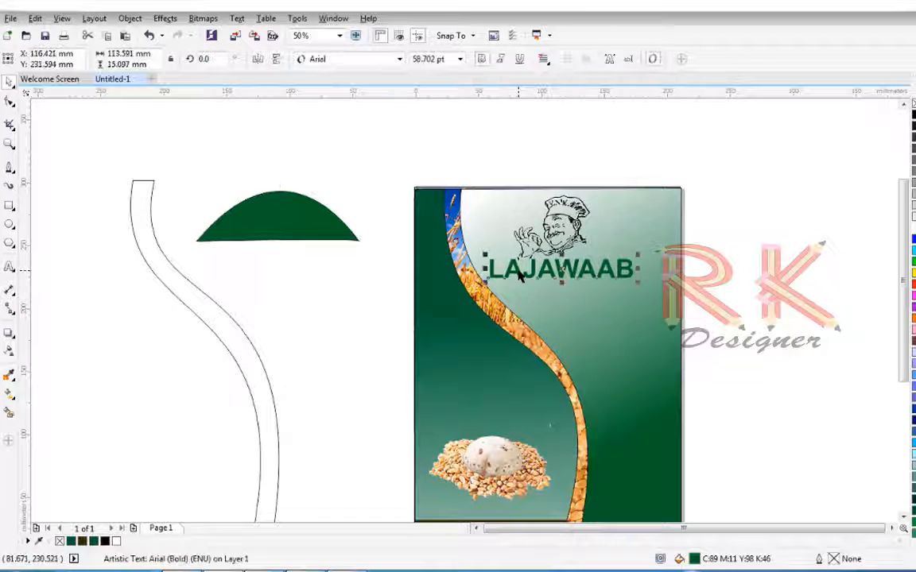
drag(244, 231, 234, 281)
click(914, 227)
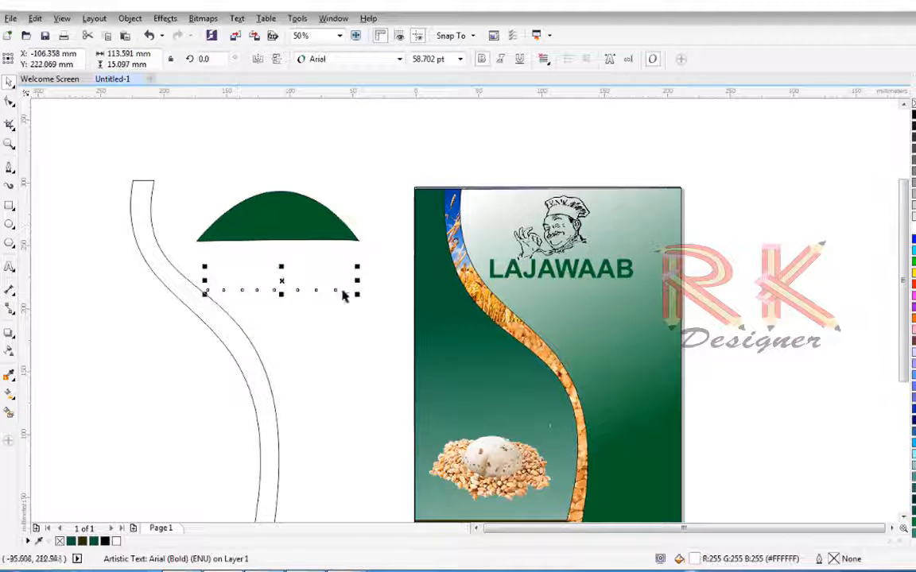
drag(339, 281, 355, 243)
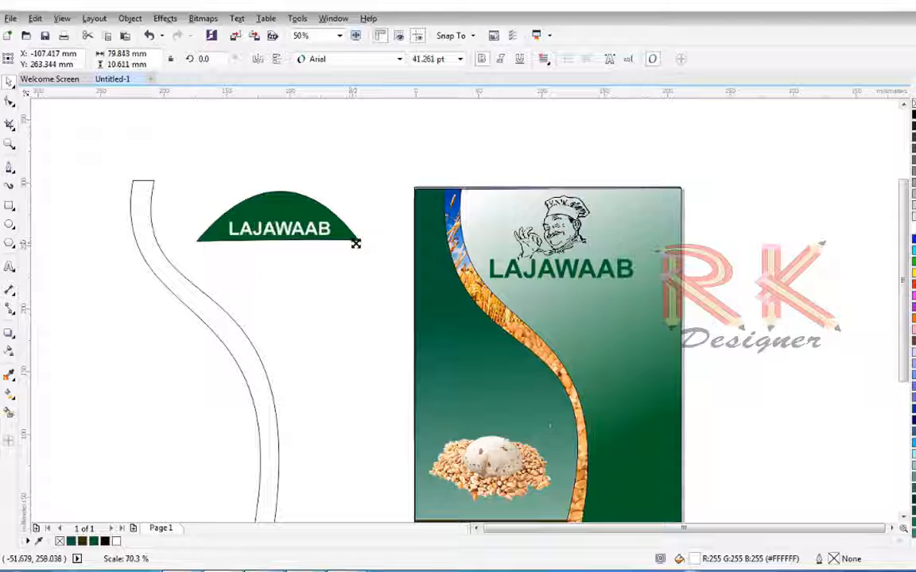
click(322, 301)
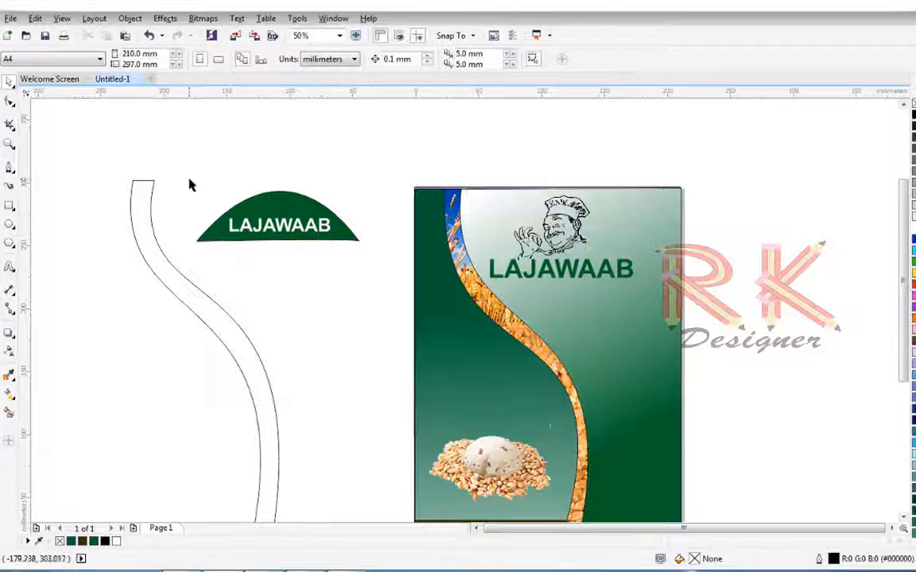
Group the dome with its white text and rotate the group to about 89.6 degrees.
drag(193, 184, 376, 265)
drag(184, 180, 387, 270)
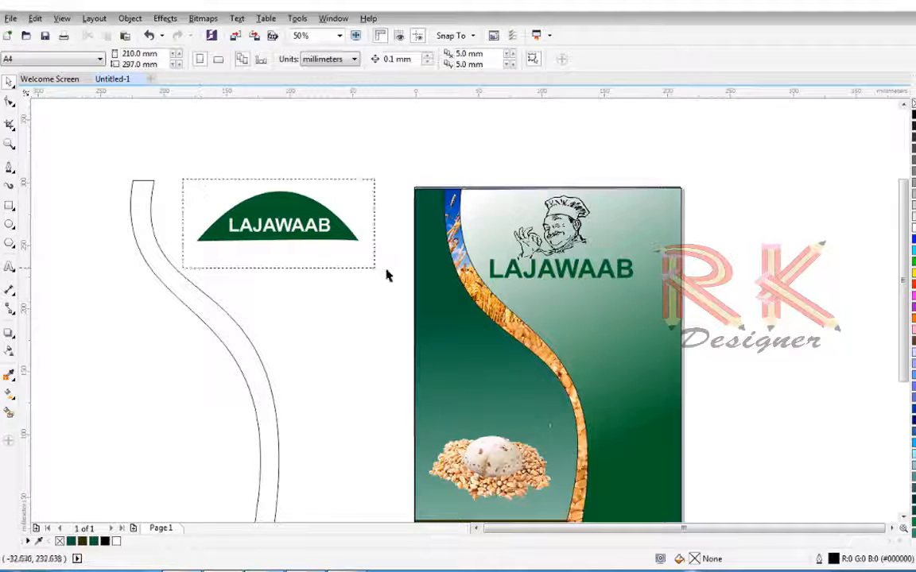
right_click(300, 224)
click(354, 295)
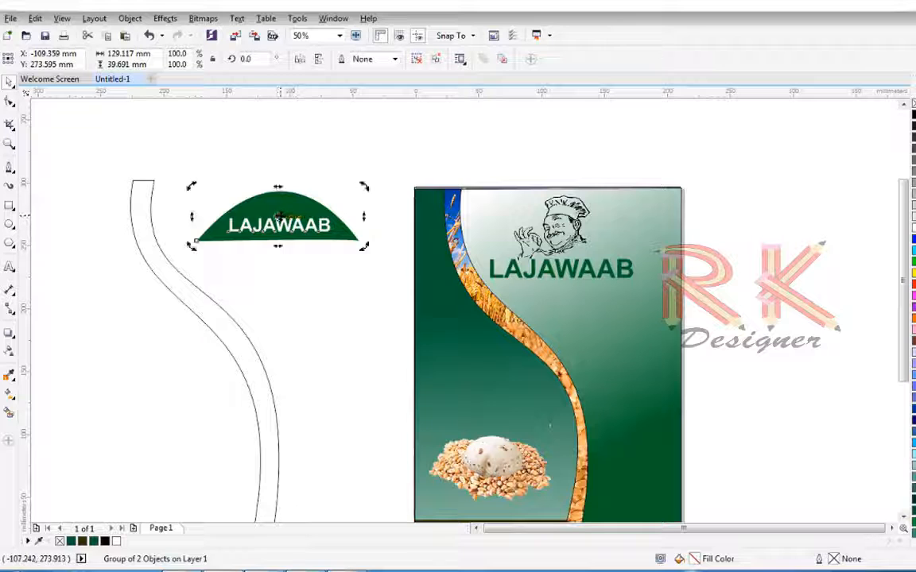
drag(360, 260, 309, 119)
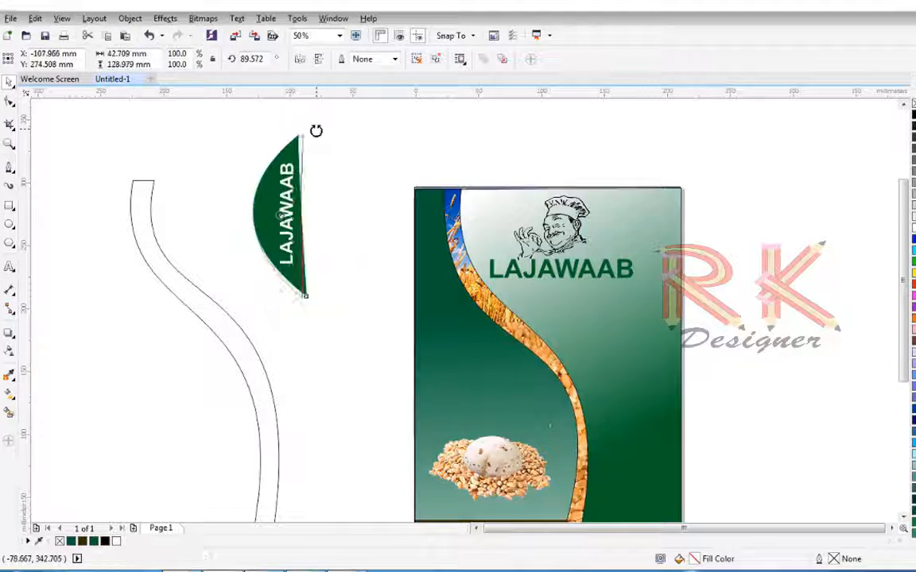
key(Escape)
Ungroup the rotated dome and turn its LAJAWAAB text around to about 270 degrees so it reads downward.
click(292, 227)
right_click(310, 227)
click(350, 280)
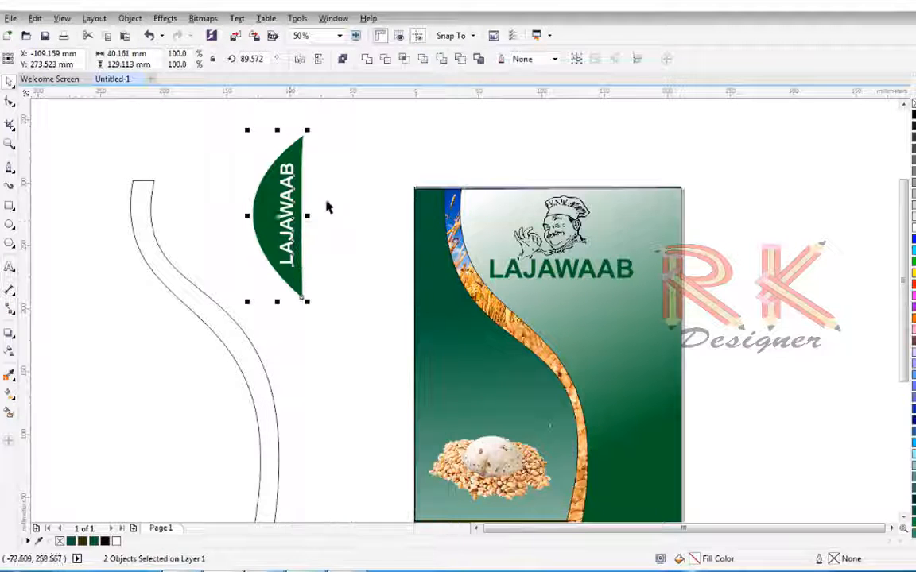
click(290, 227)
drag(300, 178, 272, 278)
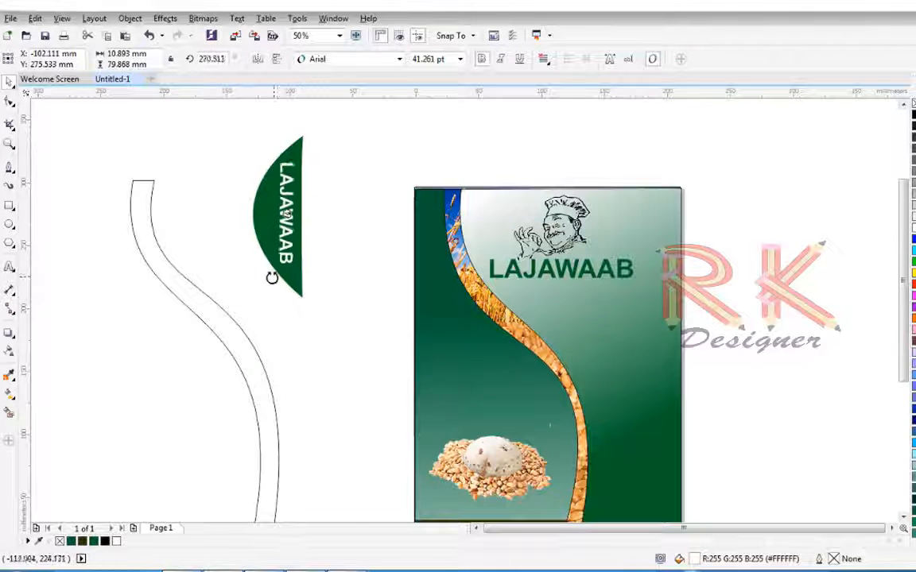
Regroup the dome and its text as a badge and move it onto the page's right edge.
drag(221, 131, 339, 311)
right_click(303, 203)
click(337, 274)
mouse_move(269, 221)
mouse_down()
mouse_move(649, 335)
mouse_move(649, 411)
mouse_move(652, 316)
mouse_move(653, 326)
mouse_up()
PowerClip the green LAJAWAAB badge inside the page layout.
right_click(649, 320)
click(704, 245)
click(653, 358)
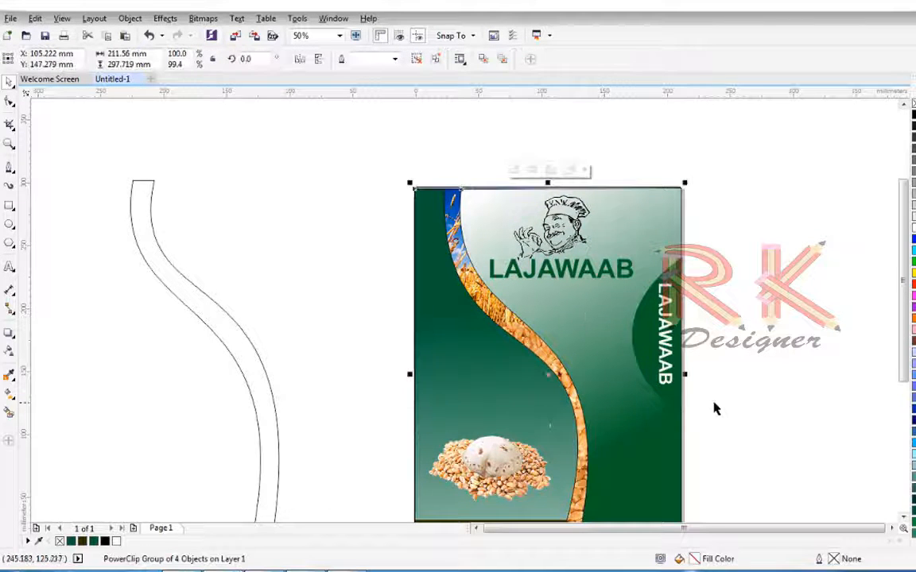
Edit the layout's PowerClip contents to shrink the badge to about 28 by 92 mm against the right edge, and finish editing.
scroll(710, 402, down, 1)
ctrl+click(691, 379)
click(694, 382)
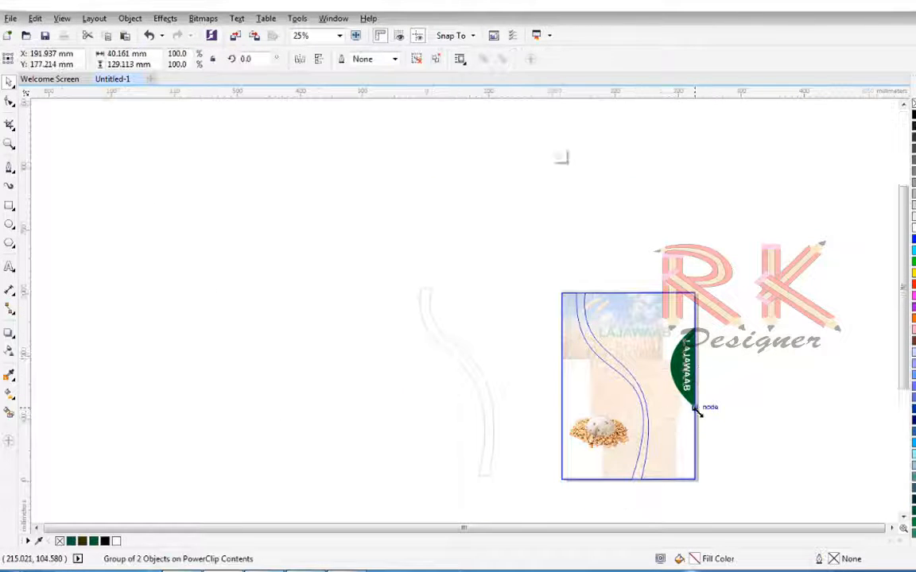
scroll(682, 381, up, 3)
scroll(684, 384, down, 2)
drag(684, 385, 682, 360)
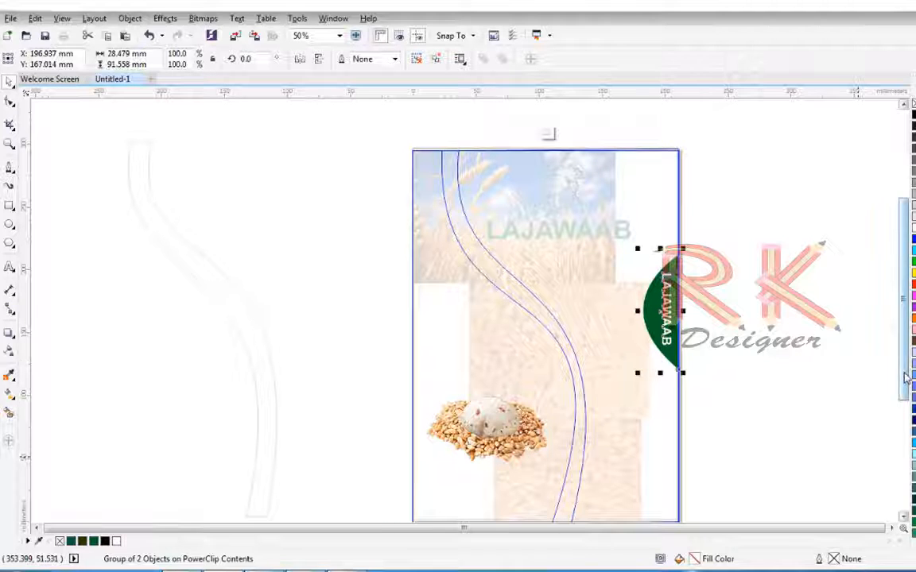
scroll(906, 379, down, 3)
click(548, 345)
scroll(898, 271, up, 3)
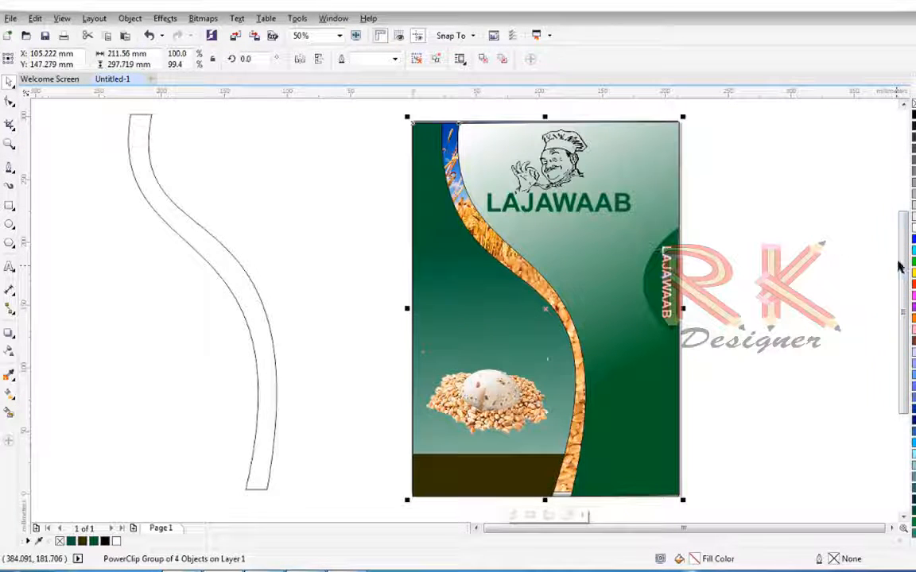
Draw a rectangle about 108 by 18 mm beside the page and fill it with dark teal #003333.
scroll(899, 268, down, 2)
click(9, 205)
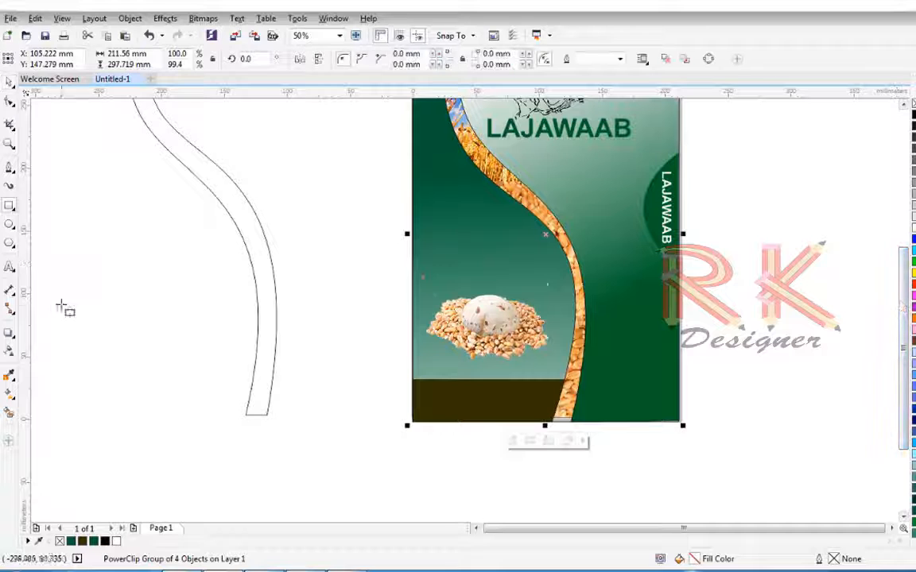
drag(65, 284, 203, 307)
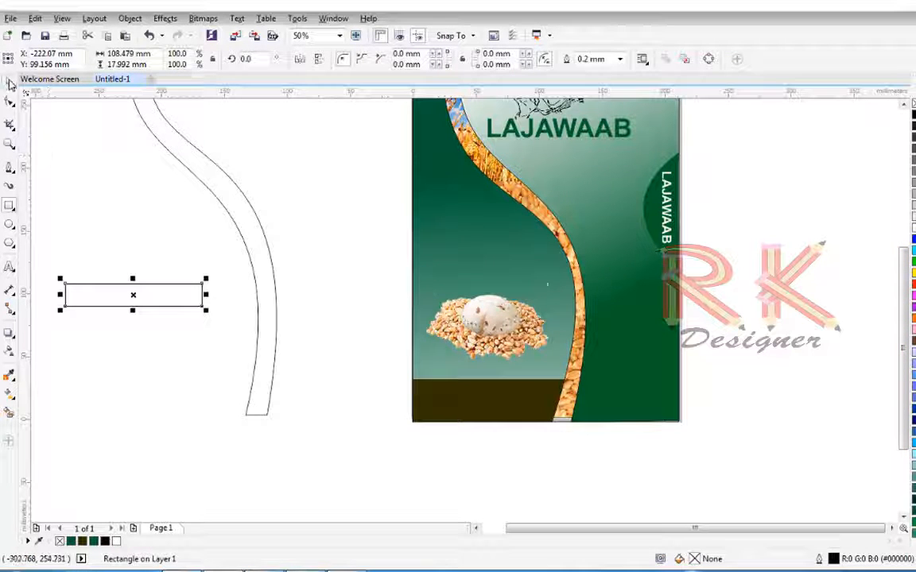
click(914, 502)
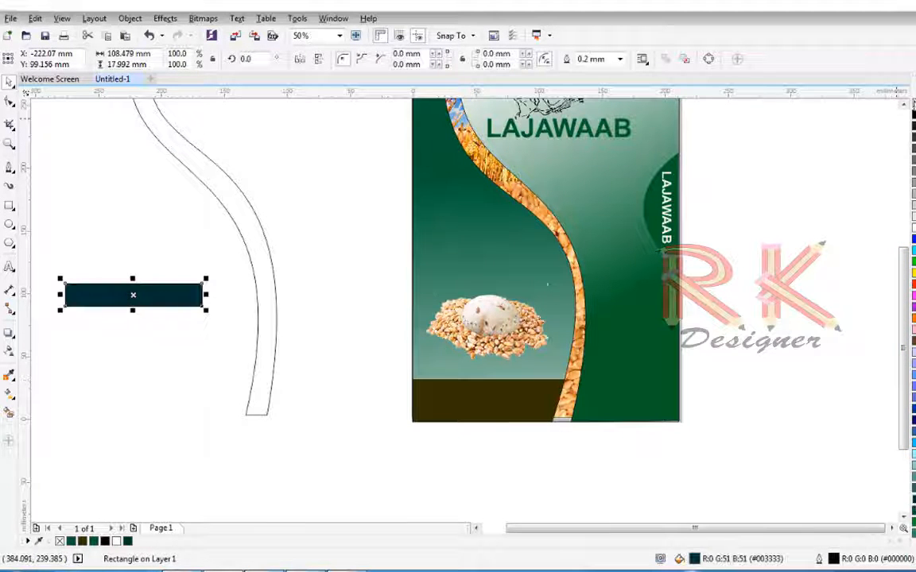
PowerClip the dark teal bar inside the layout so it reaches the right edge at the badge's height.
right_click(113, 298)
click(163, 261)
click(604, 253)
drag(589, 235, 653, 216)
key(ctrl+z)
Edit the layout's PowerClip contents to bring the LAJAWAAB badge to the front of the dark teal bar, and finish editing.
click(514, 442)
click(672, 230)
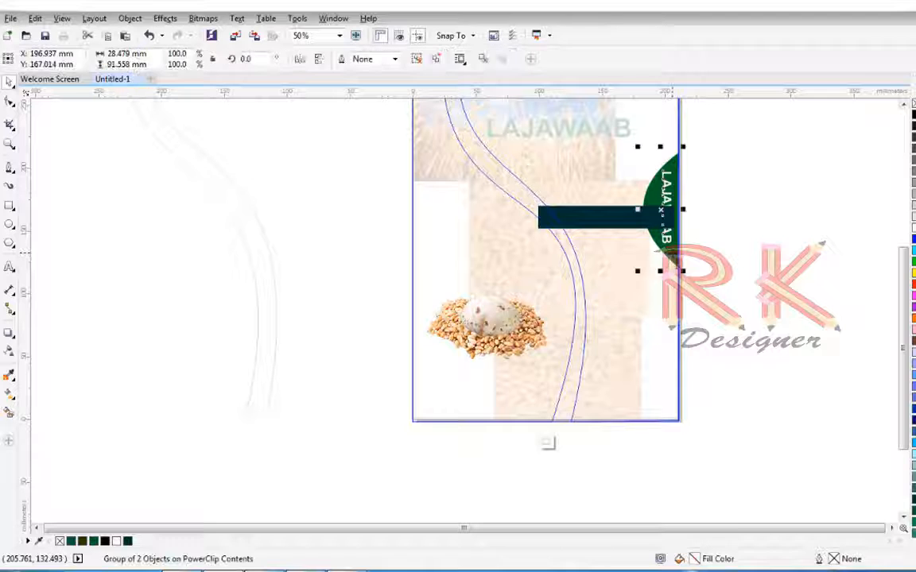
right_click(677, 229)
mouse_move(706, 434)
click(577, 467)
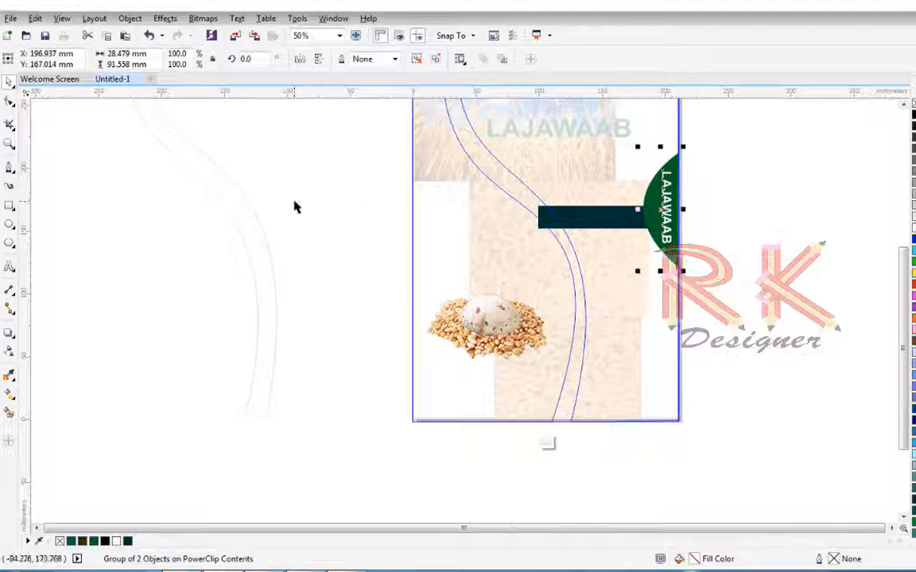
click(548, 443)
click(517, 443)
click(605, 217)
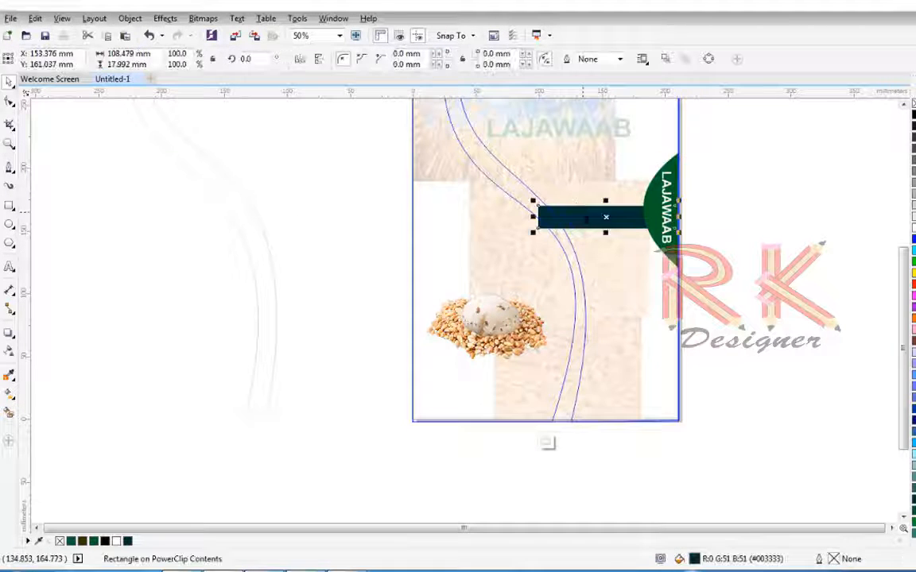
right_click(584, 211)
mouse_move(636, 421)
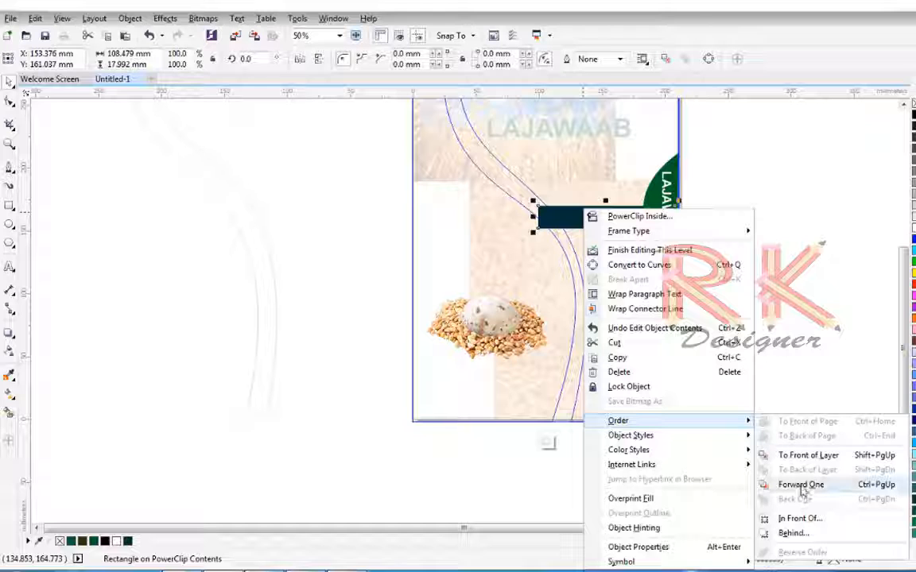
click(709, 188)
key(Escape)
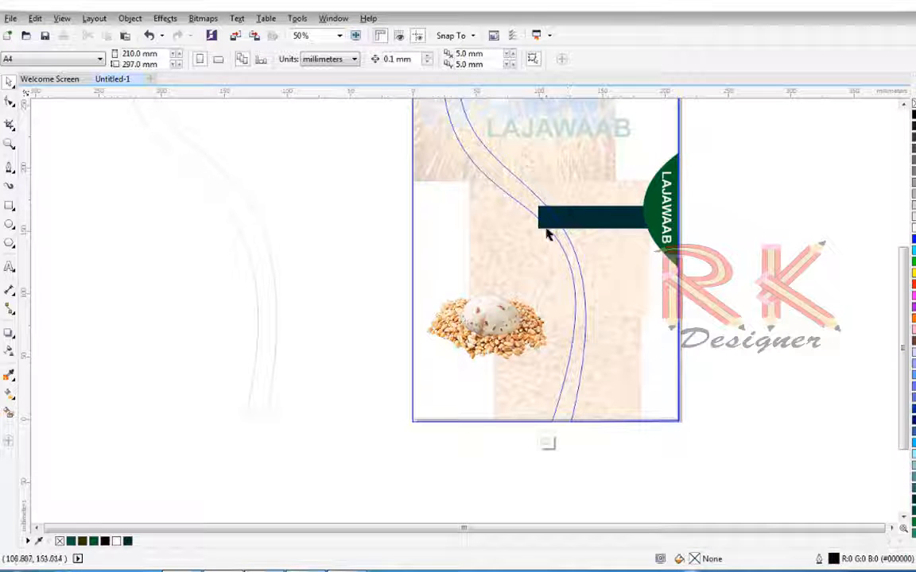
Convert the dark teal bar to curves, reshape its left end to meet the wavy wheat strip, and finish editing the PowerClip contents.
right_click(587, 212)
click(628, 264)
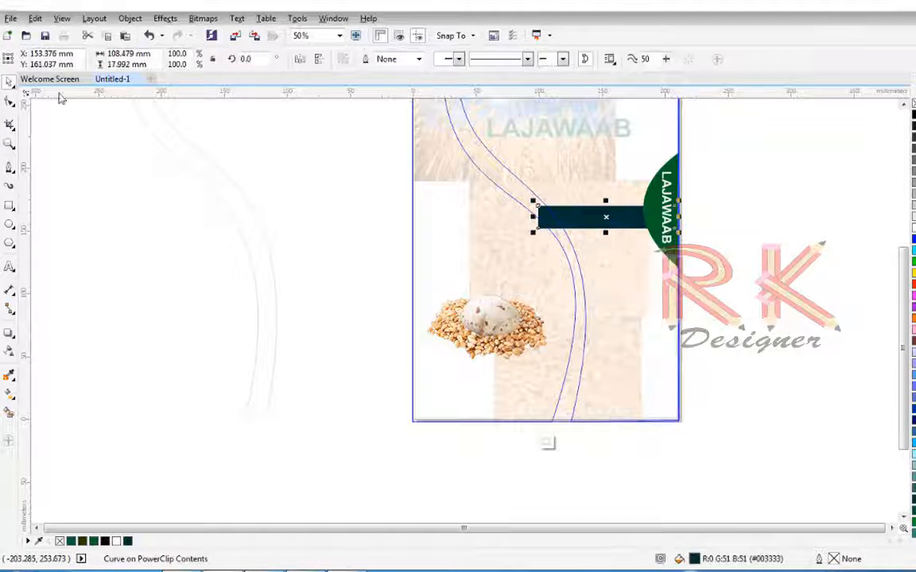
key(F10)
drag(549, 229, 543, 204)
key(space)
click(547, 442)
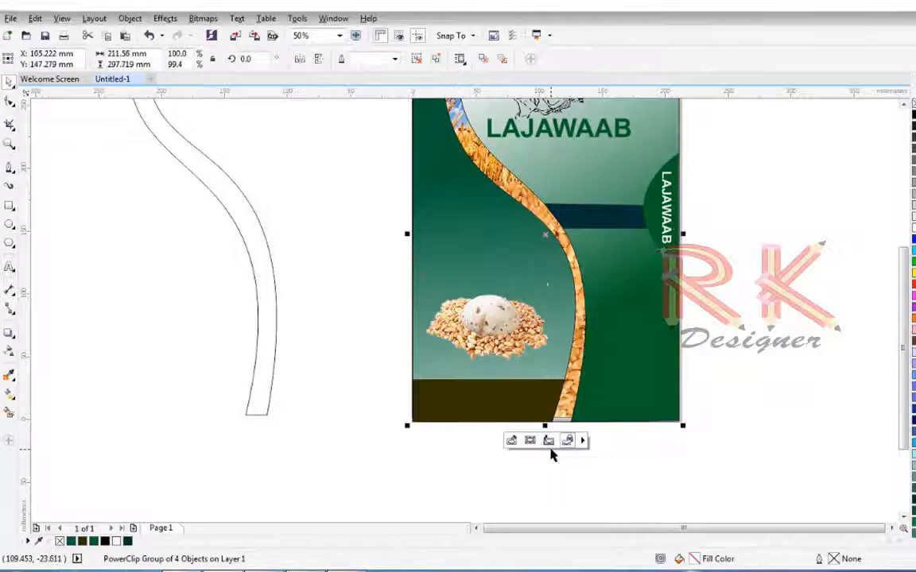
Nudge the large LAJAWAAB title and the chef drawing slightly to the right within the light green panel.
scroll(561, 238, up, 2)
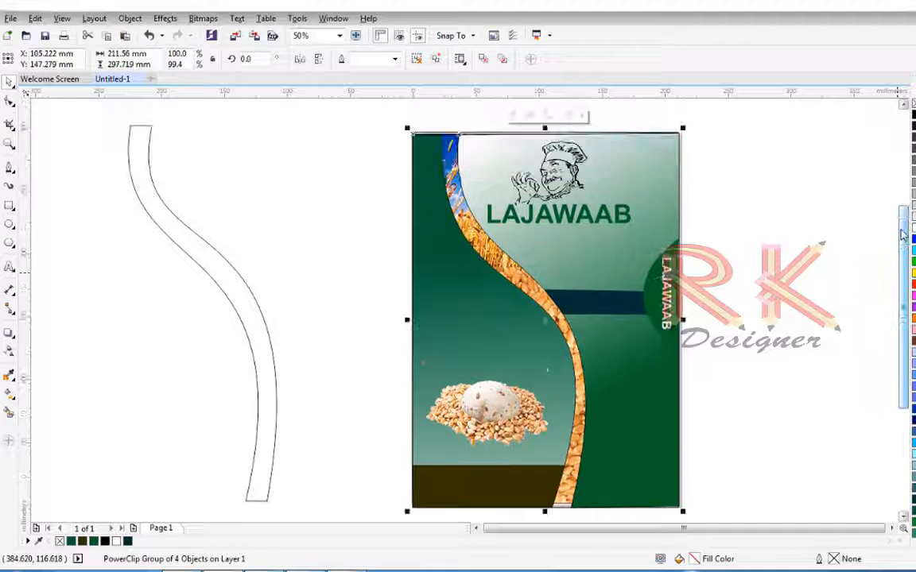
click(561, 211)
key(Right)
key(Right)
key(Right)
click(562, 174)
key(Right)
key(Right)
key(Right)
key(Right)
key(Right)
key(Right)
key(Right)
key(Right)
key(Right)
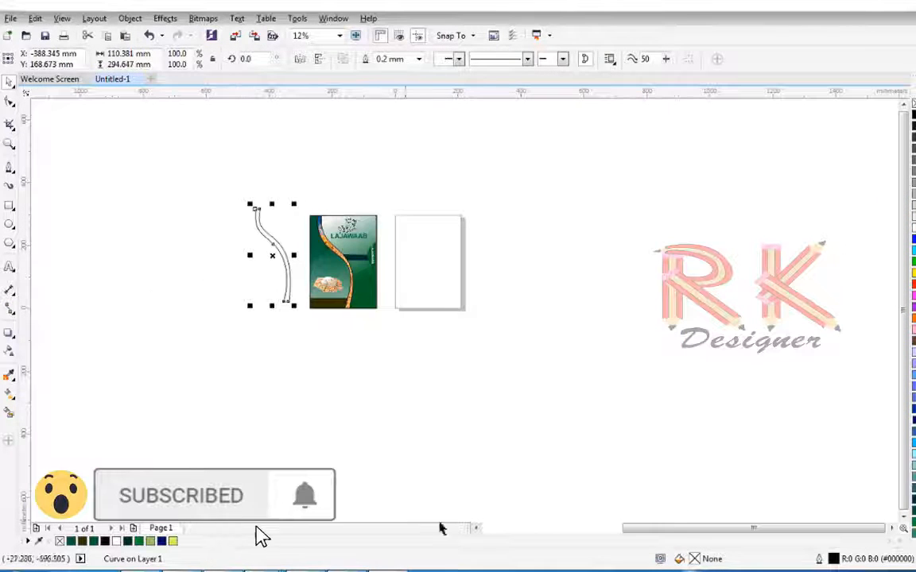
Bring the round SORTEX CLEAN badge from the distant asset group onto the layout, above the wheat and dough image.
drag(681, 528, 667, 448)
scroll(673, 324, up, 1)
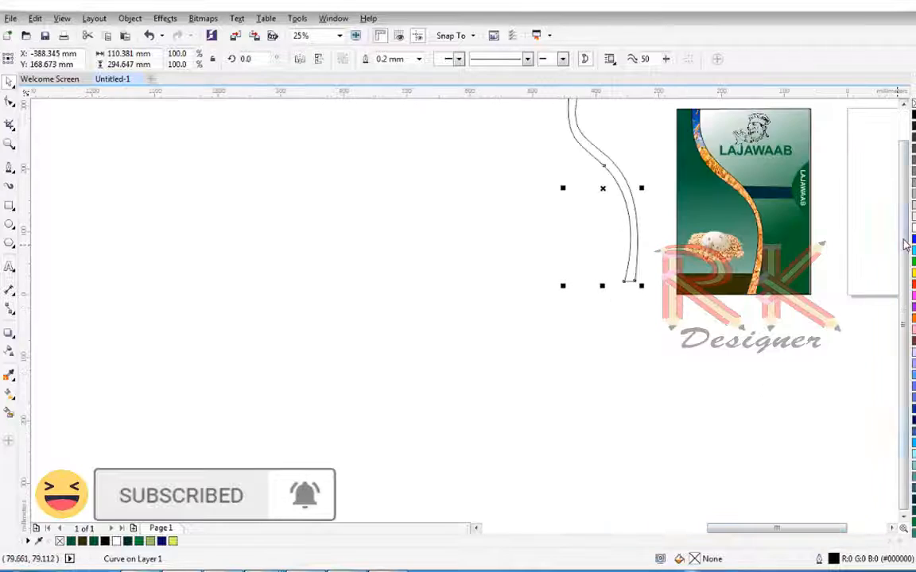
scroll(795, 397, up, 3)
drag(697, 529, 477, 531)
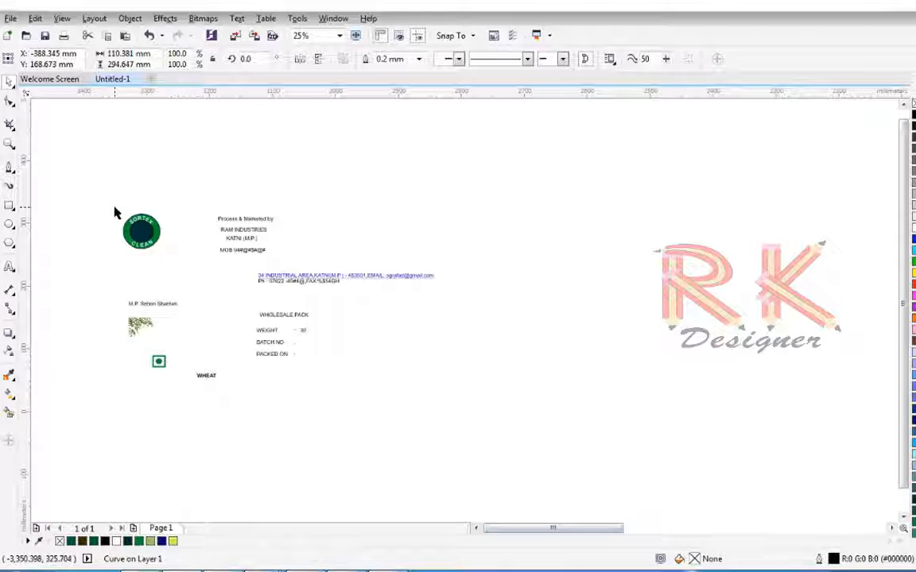
drag(182, 265, 182, 264)
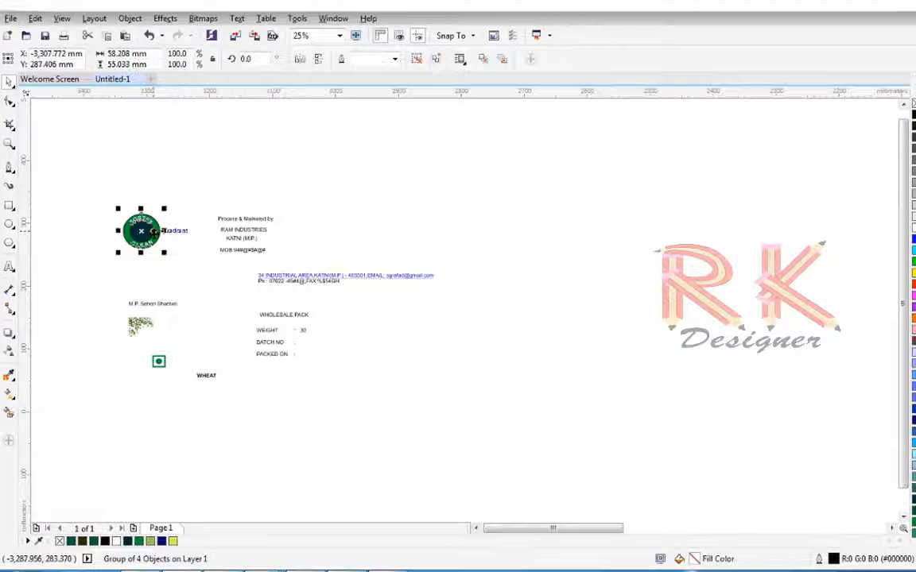
drag(140, 230, 705, 279)
drag(593, 528, 676, 529)
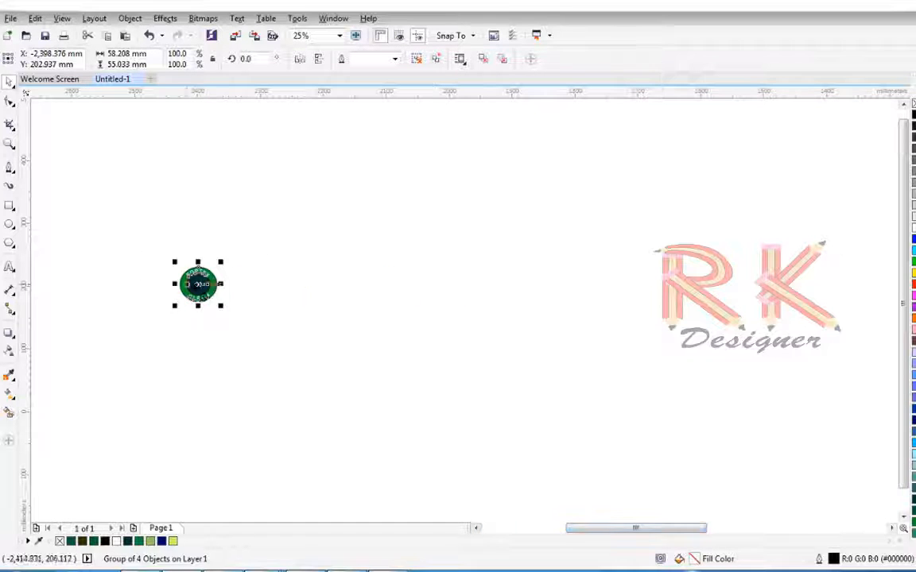
drag(198, 283, 750, 321)
drag(662, 529, 769, 529)
drag(92, 317, 716, 306)
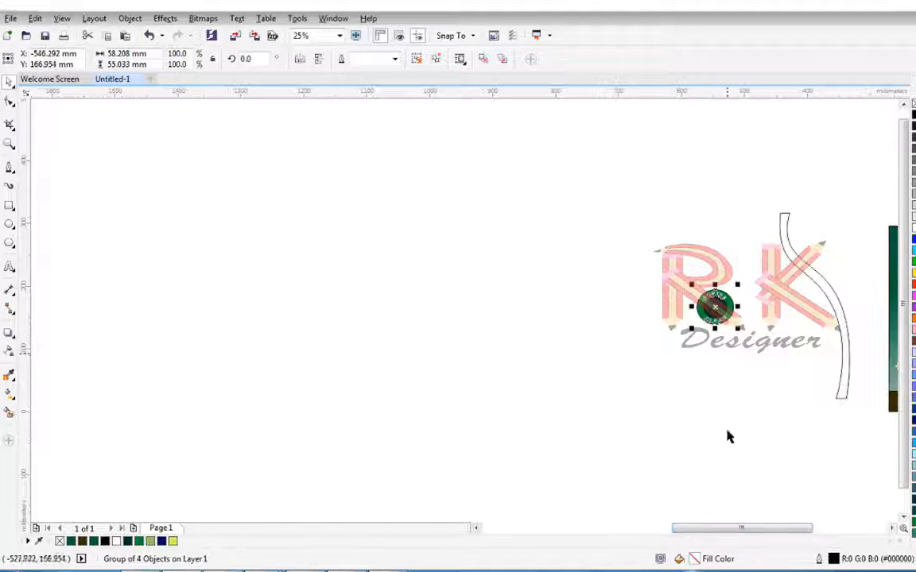
drag(707, 528, 783, 528)
drag(266, 306, 484, 326)
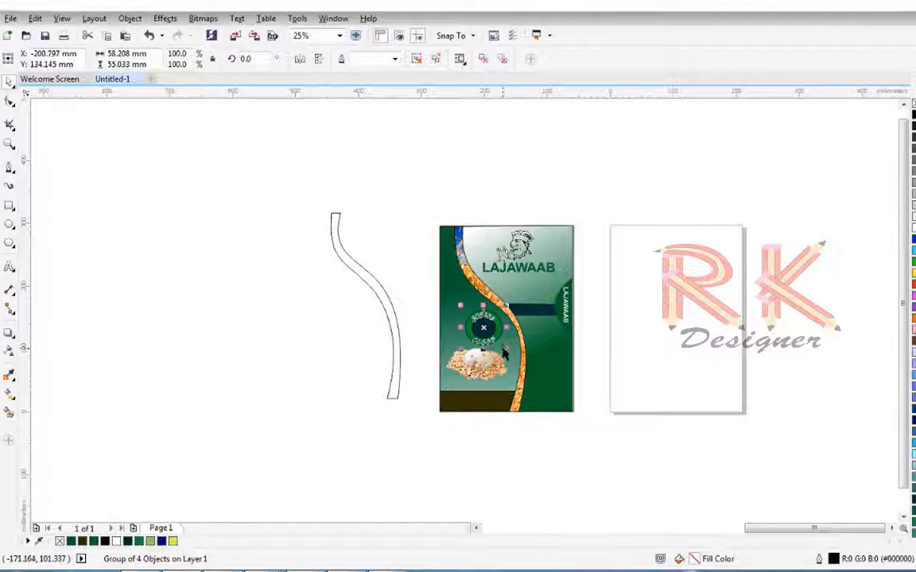
Shrink the SORTEX CLEAN badge to about 31 by 29 mm and centre it where the teal bar meets the wheat strip.
scroll(477, 325, up, 2)
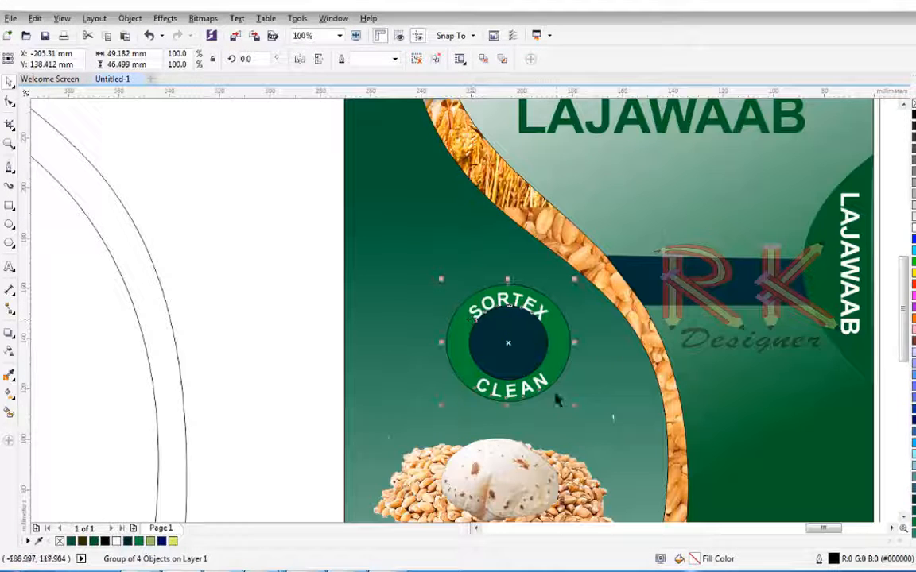
drag(574, 407, 550, 382)
drag(514, 350, 614, 284)
scroll(379, 342, down, 1)
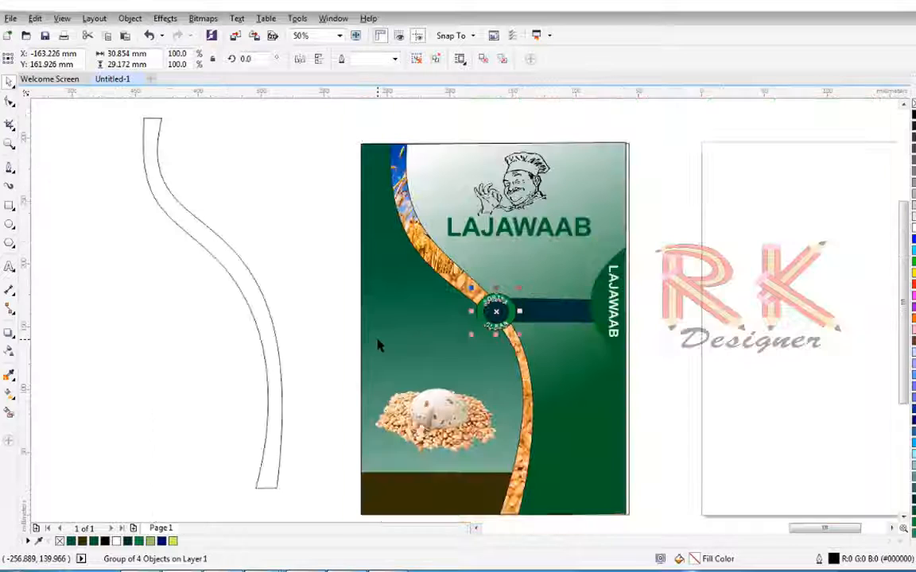
click(333, 264)
Bring the remaining eleven text and graphic objects from the distant asset group to just below the layout.
scroll(417, 303, down, 2)
scroll(416, 302, down, 2)
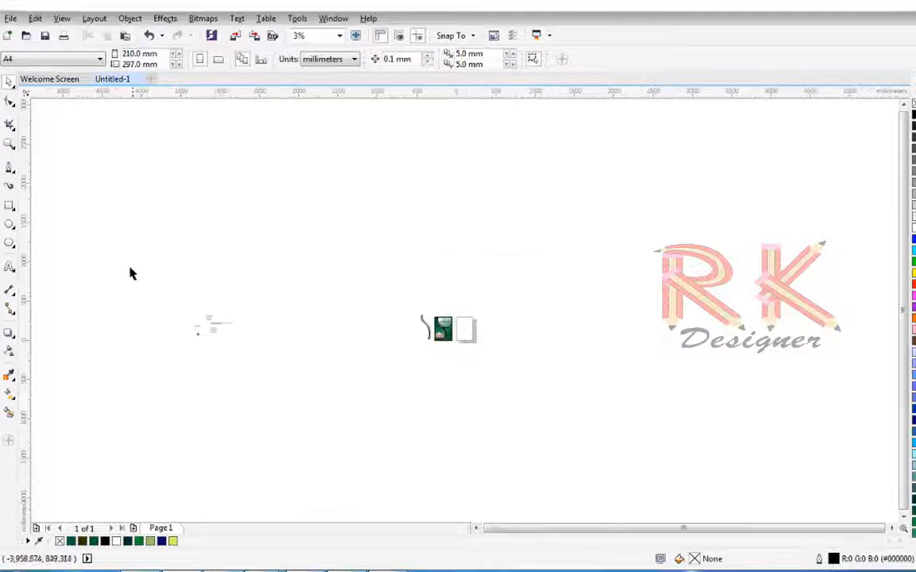
drag(131, 272, 278, 376)
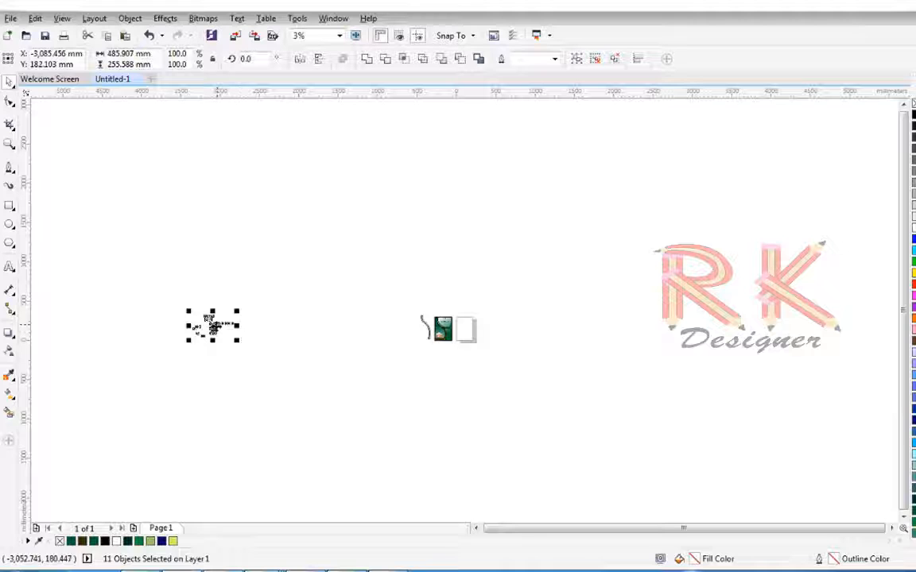
drag(256, 326, 445, 362)
scroll(439, 358, up, 3)
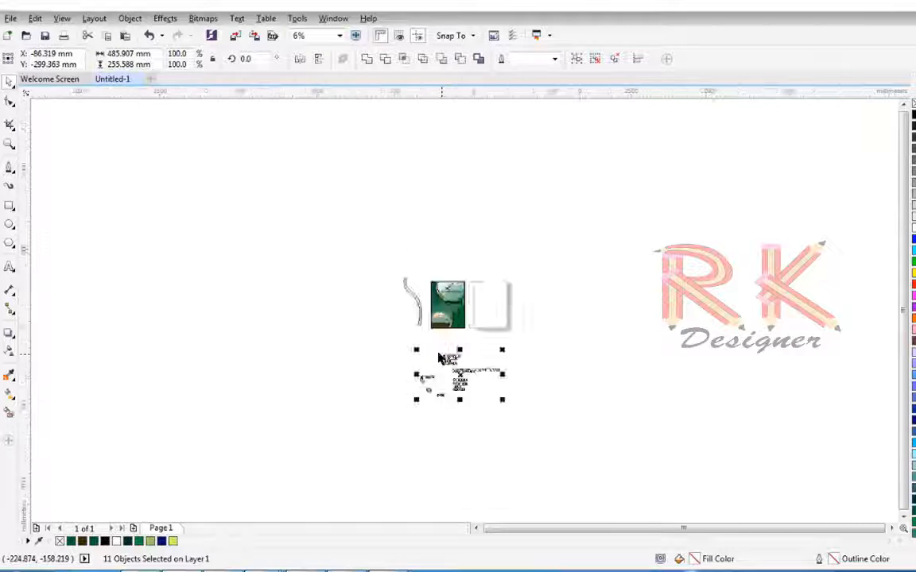
scroll(438, 359, up, 1)
Move the "Process & Marketed by" line and the other loose texts and graphics, except the address lines, to the left of the layout.
click(619, 308)
drag(536, 374, 468, 251)
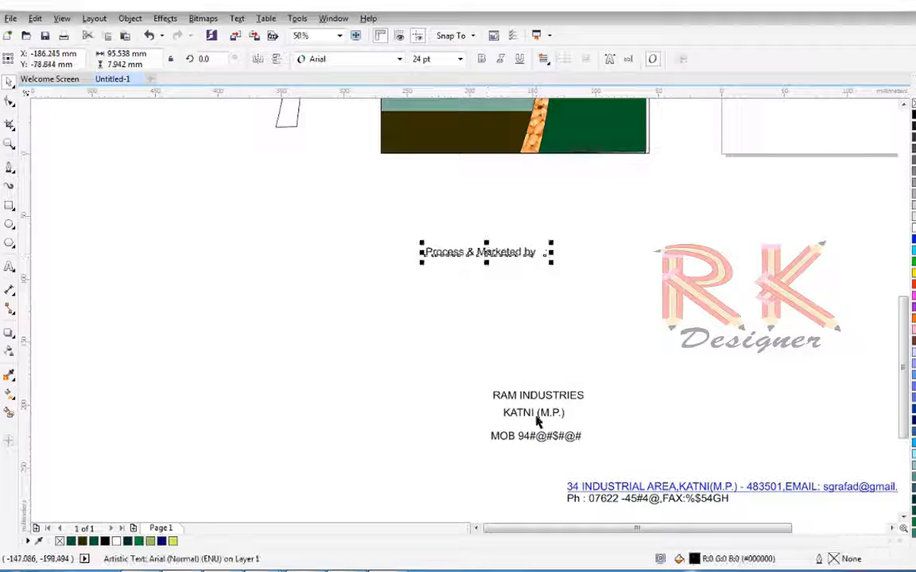
scroll(502, 389, down, 2)
mouse_move(427, 343)
mouse_down()
mouse_move(560, 454)
mouse_move(419, 379)
mouse_move(427, 331)
mouse_up()
click(535, 415)
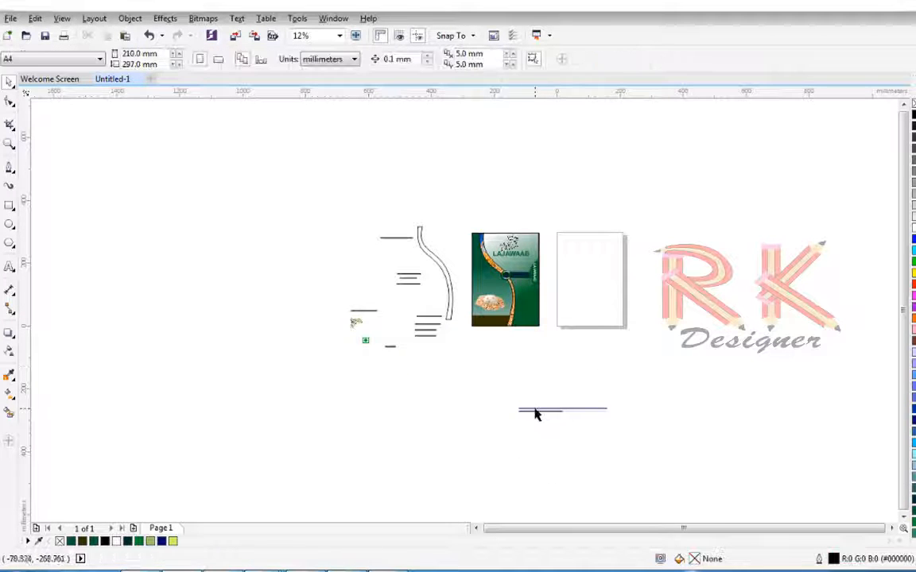
Move the company address and contact text to just beneath the layout.
click(536, 409)
scroll(536, 408, up, 2)
scroll(536, 409, down, 1)
click(490, 399)
click(561, 411)
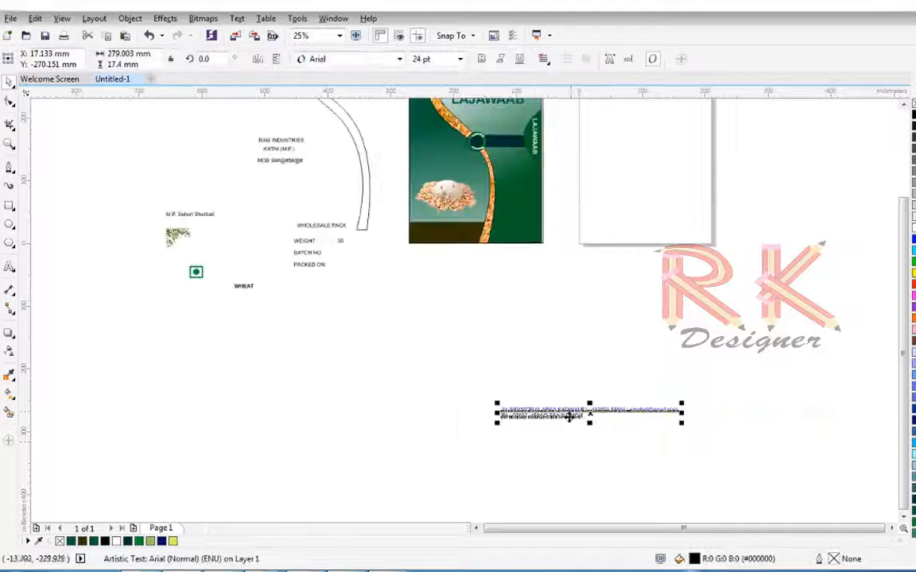
drag(561, 411, 430, 287)
click(331, 336)
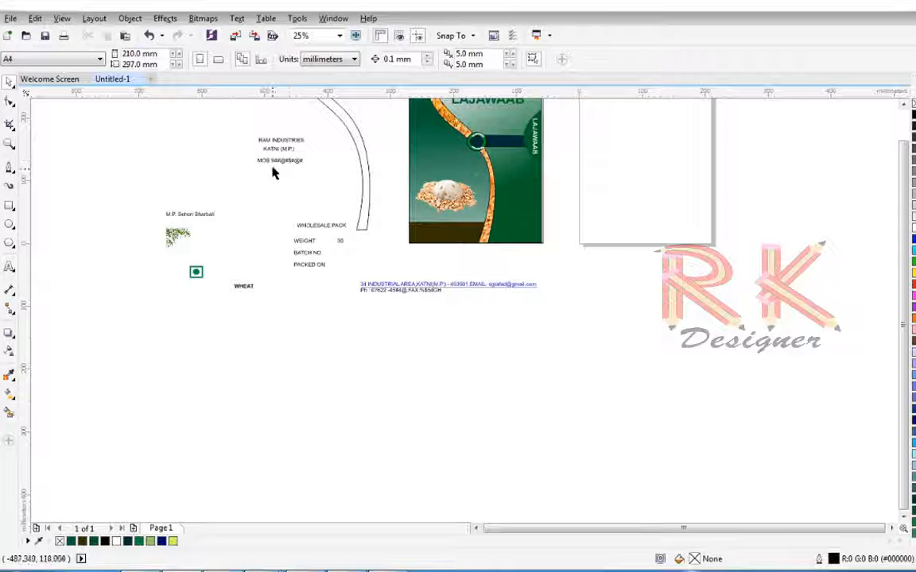
Place the "Process & Marketed by" text between the wheat image and the dark brown band, and fill it white.
scroll(277, 161, up, 1)
scroll(899, 205, up, 3)
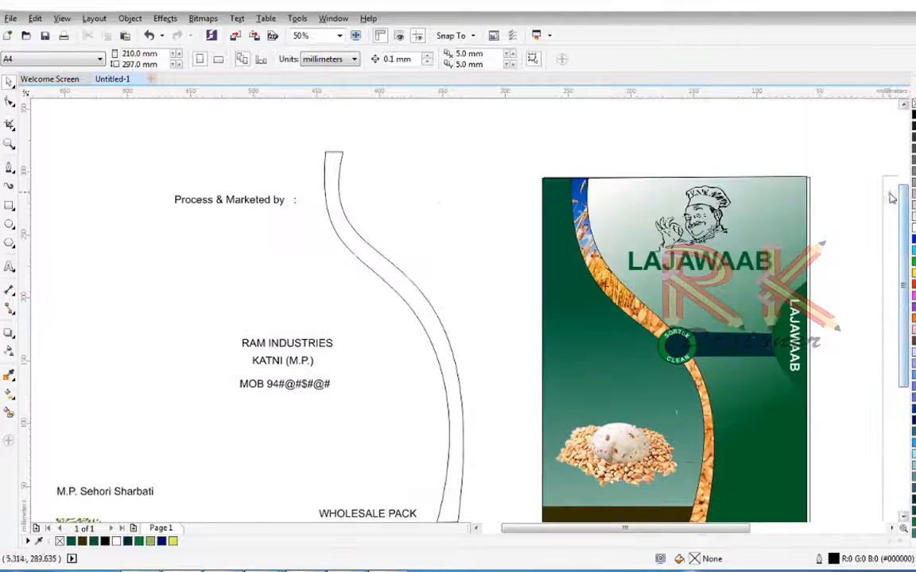
drag(251, 201, 639, 470)
click(913, 226)
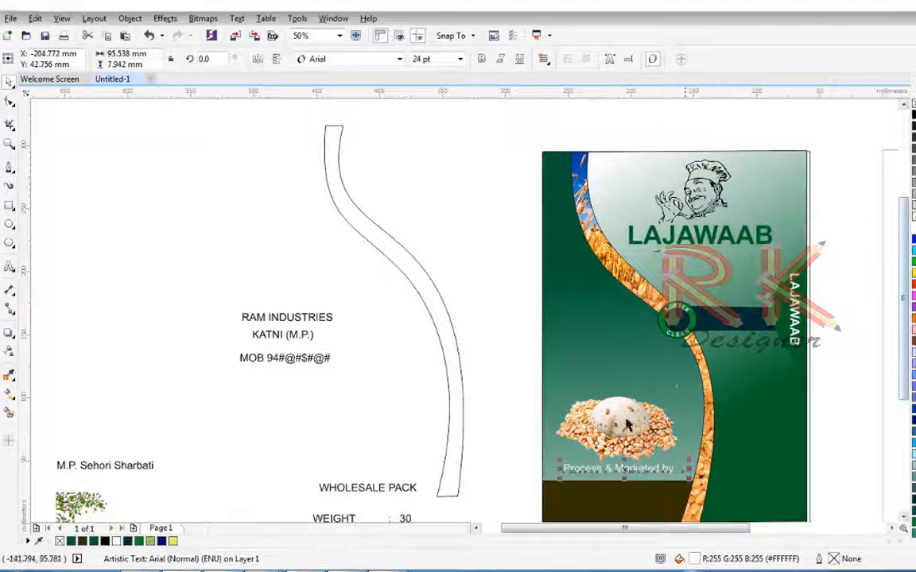
Nudge the "Process & Marketed by" text slightly down towards the dark brown band.
click(498, 399)
click(566, 470)
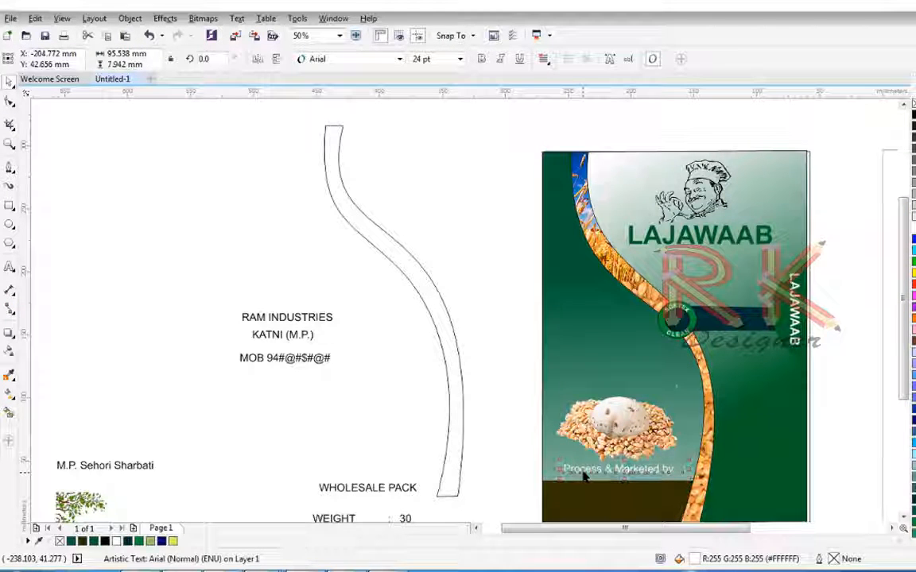
key(Down)
key(Down)
key(Down)
key(Down)
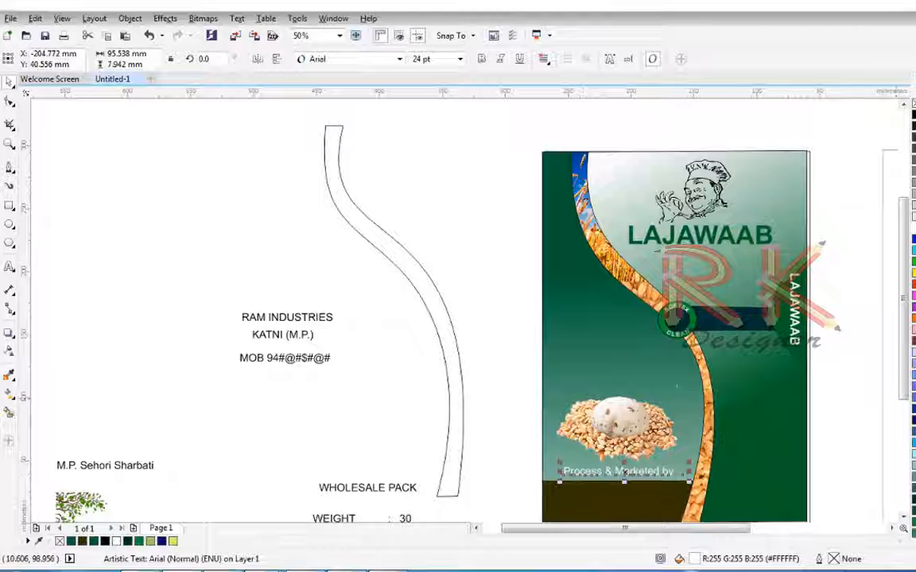
click(859, 379)
Fill the "Process & Marketed by" text with yellow #FFFF00.
scroll(608, 404, down, 3)
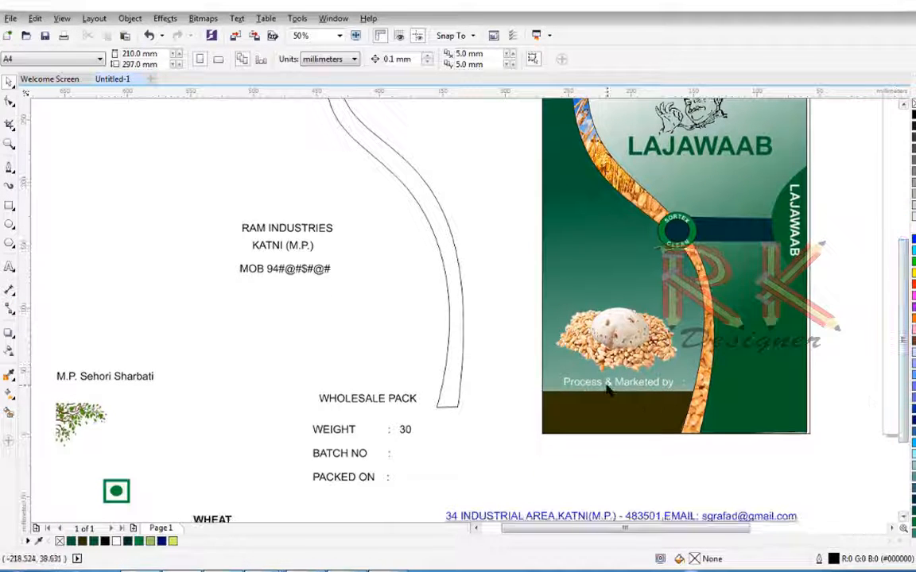
click(608, 395)
drag(913, 271, 632, 385)
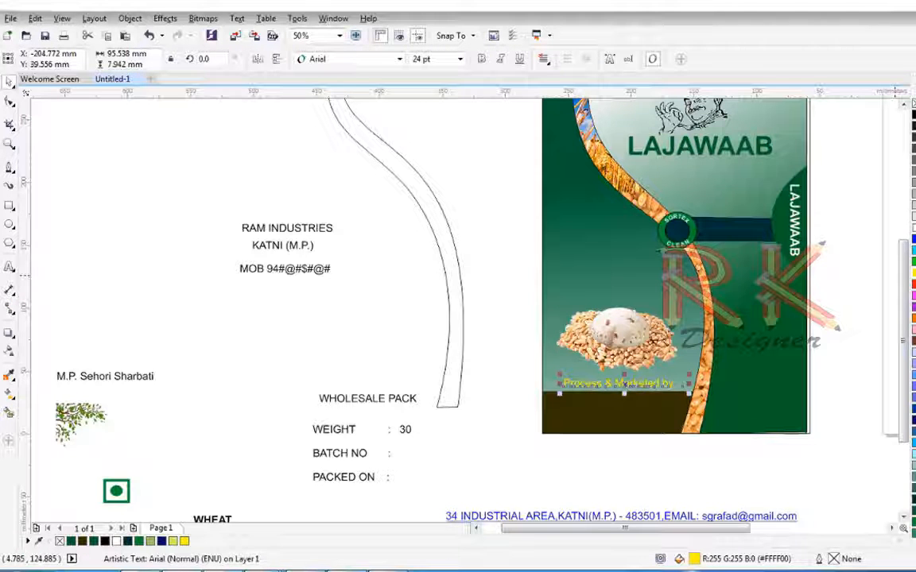
Give the large LAJAWAAB title a white outline.
click(660, 155)
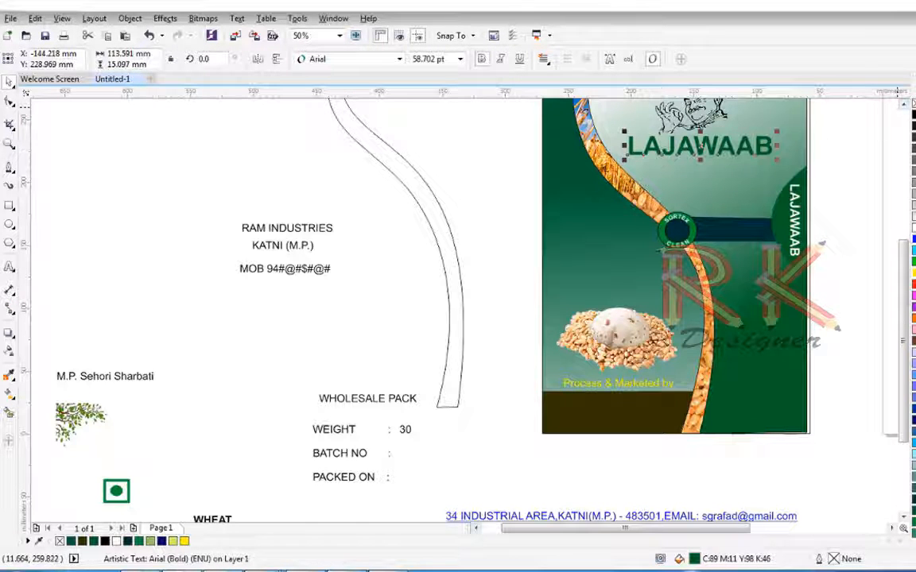
right_click(911, 230)
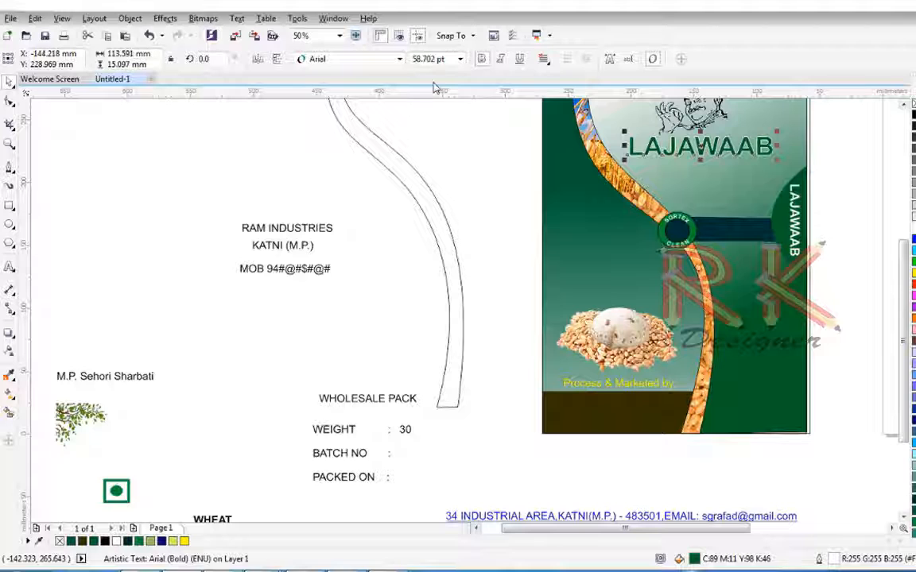
Try the LAJAWAAB title at font sizes of 100 pt and 150 pt, and undo both changes.
click(459, 59)
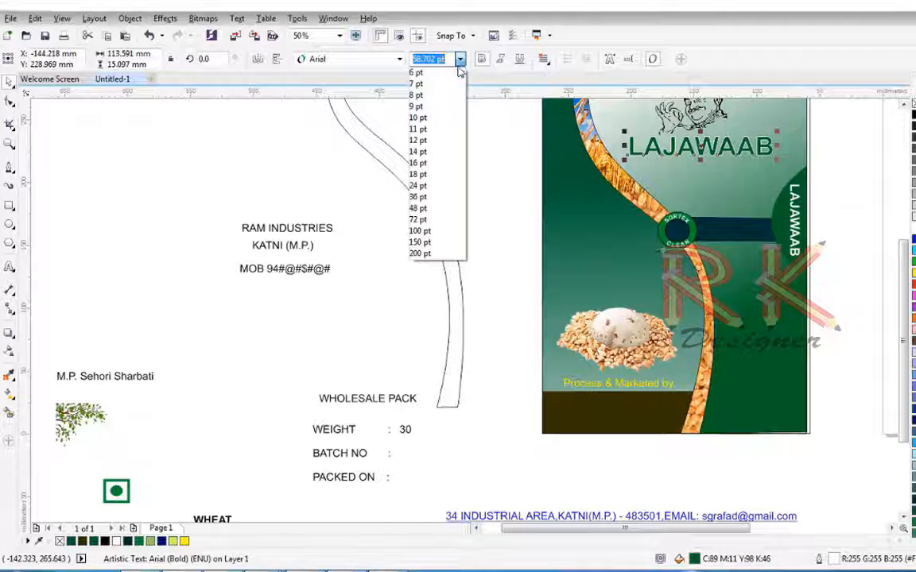
click(420, 231)
click(460, 59)
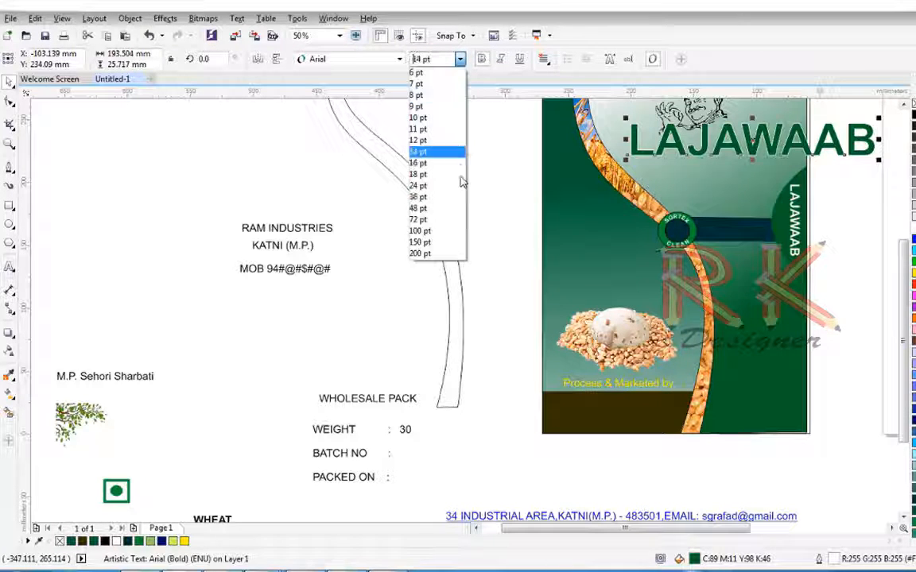
click(461, 245)
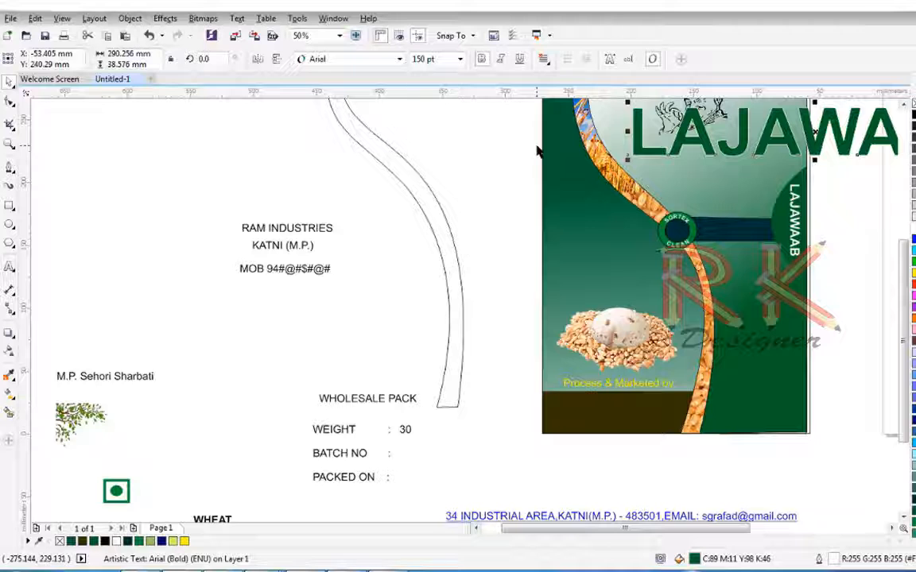
key(ctrl+z)
key(ctrl+z)
click(507, 180)
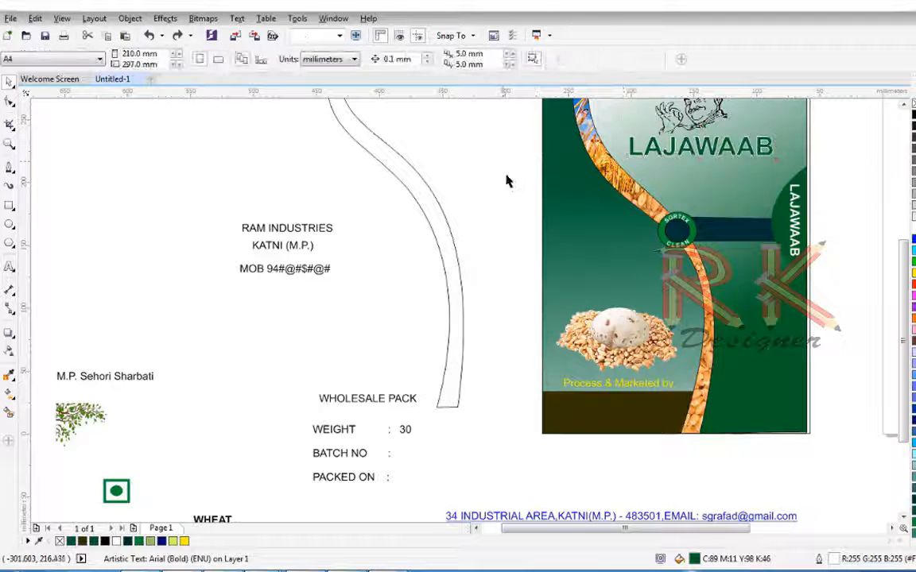
Move the WEIGHT, BATCH NO and PACKED ON text over the pack's lower part and fill it white.
click(659, 389)
click(368, 437)
drag(347, 435, 583, 386)
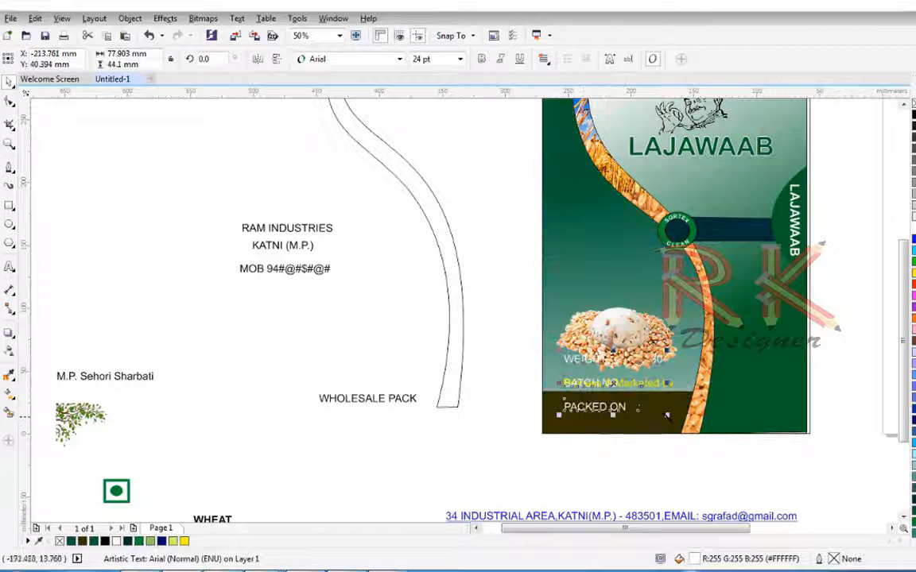
Shrink the WEIGHT, BATCH NO and PACKED ON text to about 14 pt, fit it in the brown band beside the wheat strip, and make it bold.
drag(668, 416, 651, 407)
drag(586, 369, 620, 399)
drag(684, 438, 644, 411)
click(510, 446)
click(644, 412)
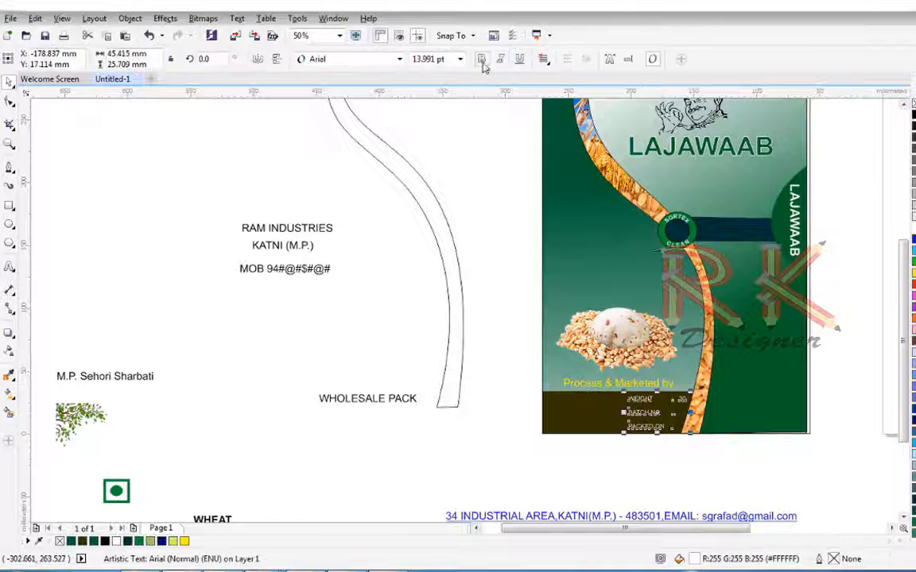
click(537, 363)
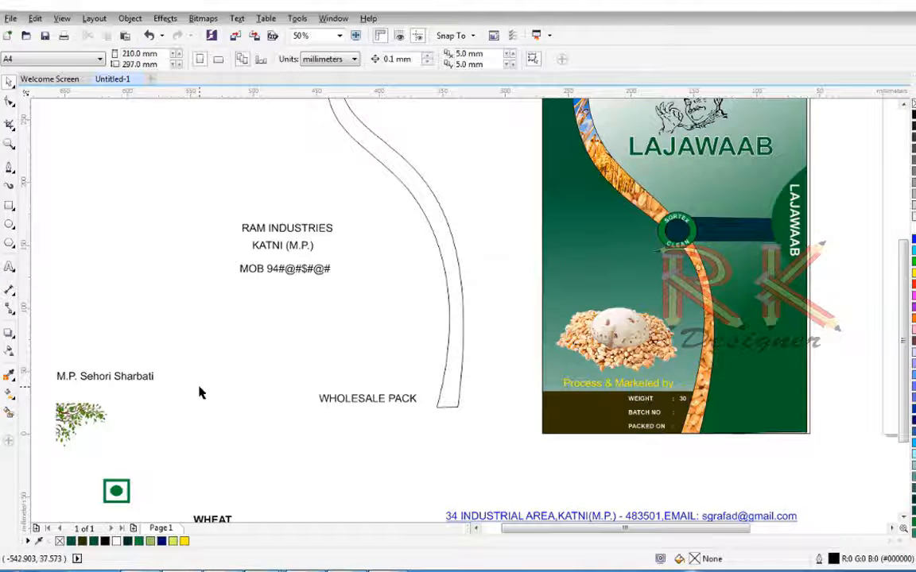
Move the leafy branch image above the pack and enlarge it to about 144 mm wide.
scroll(209, 422, down, 1)
drag(158, 415, 445, 203)
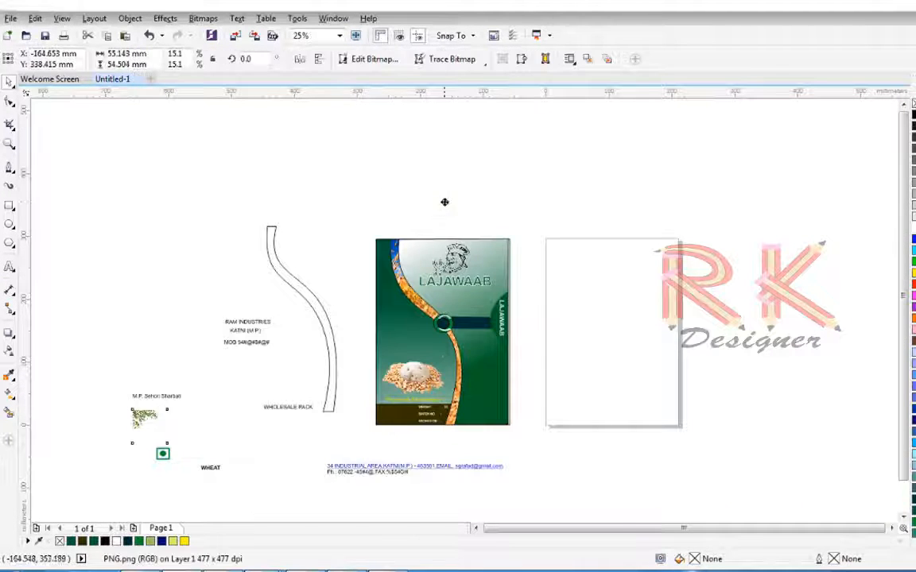
scroll(445, 203, up, 2)
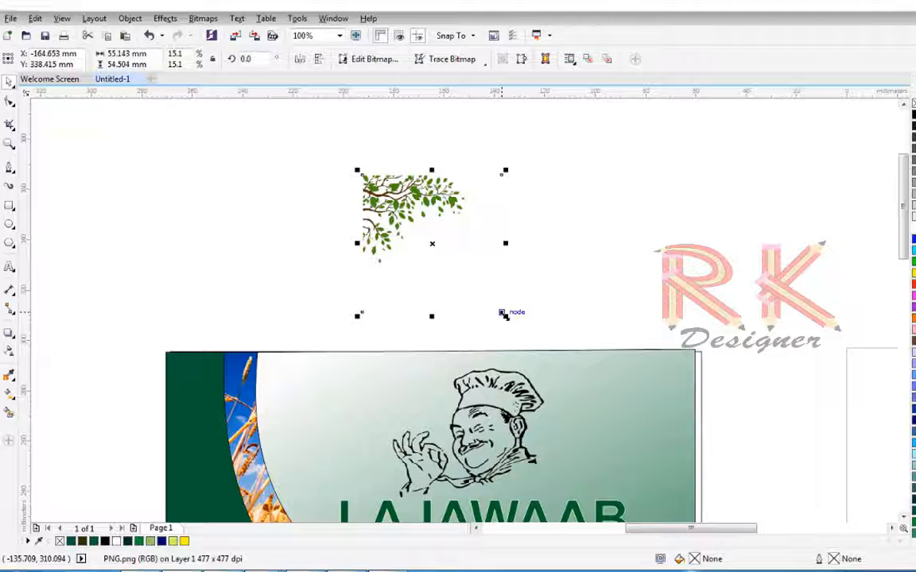
drag(506, 317, 583, 368)
drag(408, 174, 419, 217)
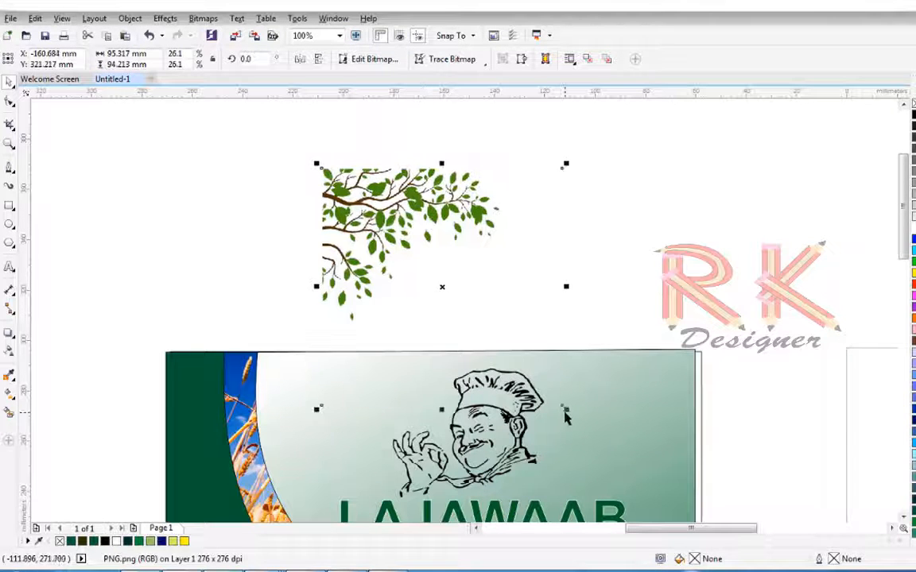
drag(567, 415, 625, 466)
drag(393, 180, 469, 248)
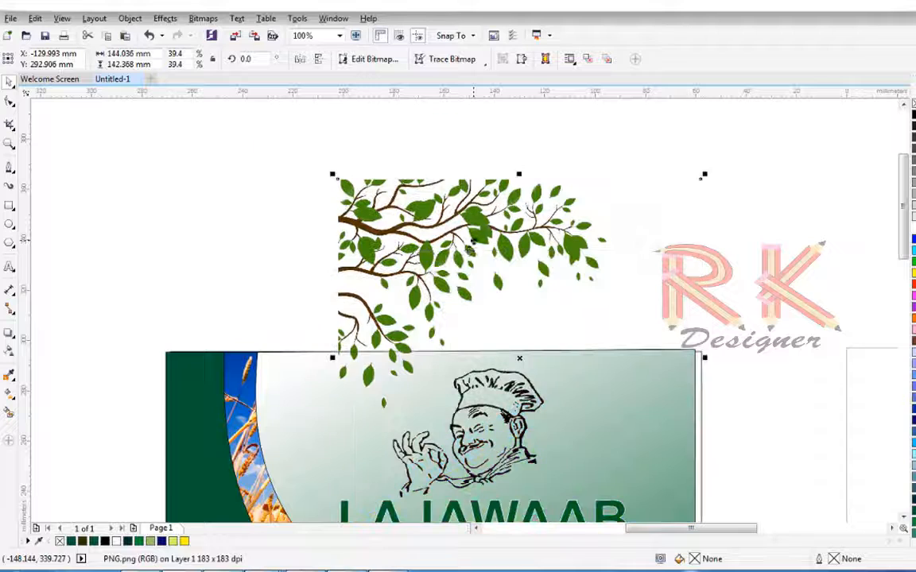
Rotate the leafy branch image to about 334° and move it over the chef logo.
drag(707, 174, 747, 307)
drag(484, 261, 468, 297)
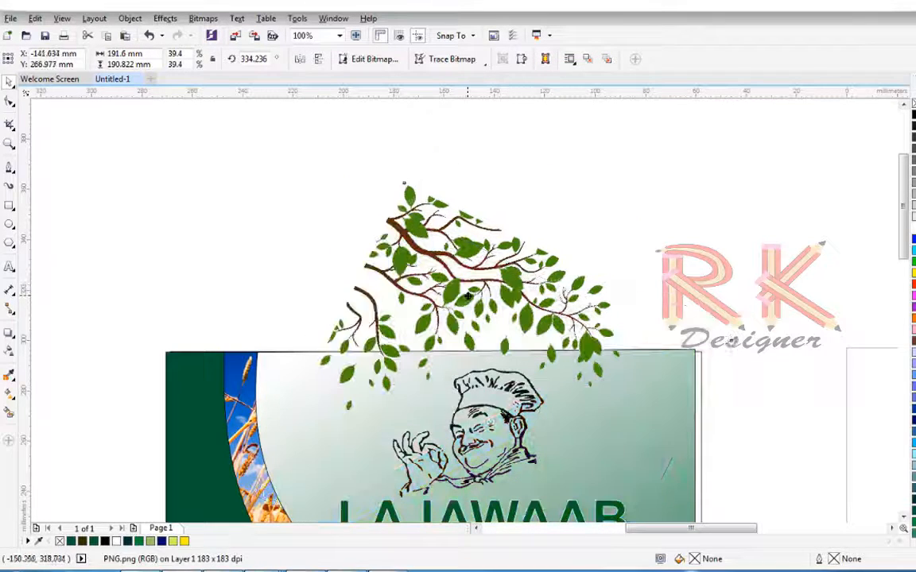
drag(903, 219, 902, 273)
drag(463, 119, 407, 177)
Give the leafy branch image a uniform transparency of about 75.
click(10, 351)
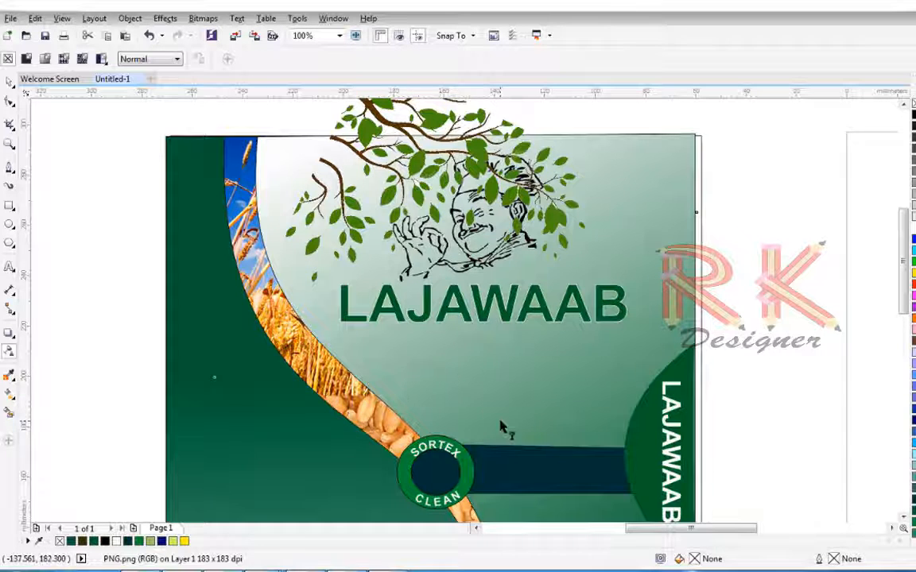
scroll(501, 428, down, 2)
drag(450, 501, 475, 501)
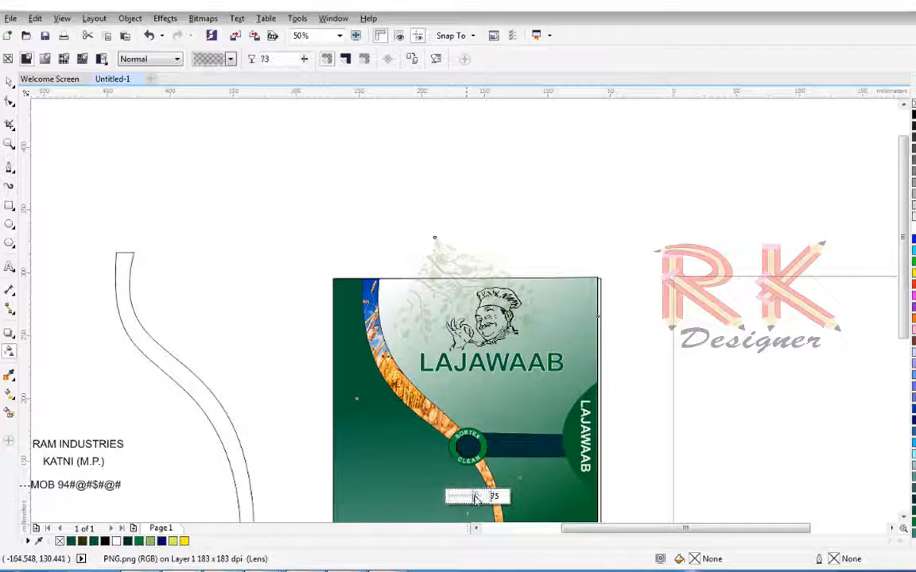
click(9, 82)
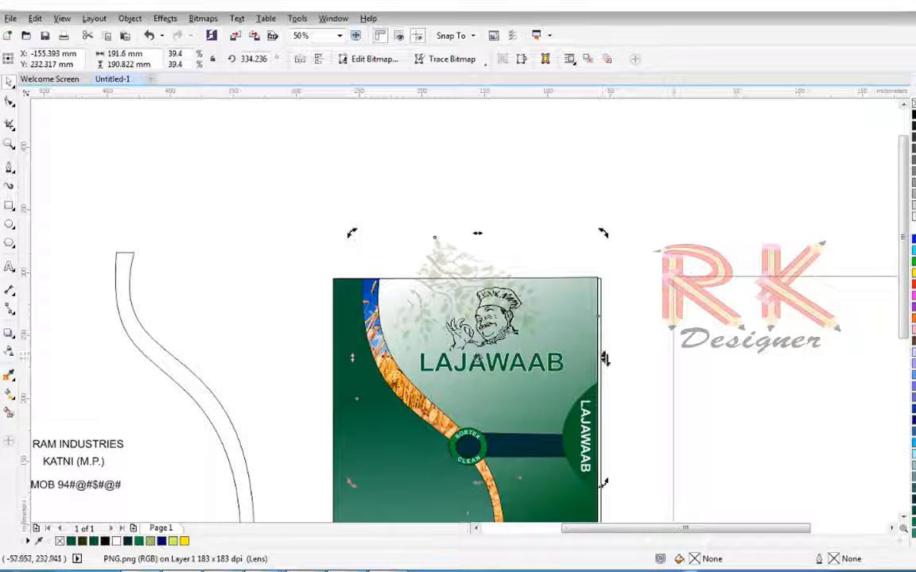
Skew and stretch the leafy branch image to about 312 mm wide and shift it over the pack's upper edge.
drag(602, 360, 628, 357)
drag(450, 290, 469, 297)
drag(640, 362, 687, 359)
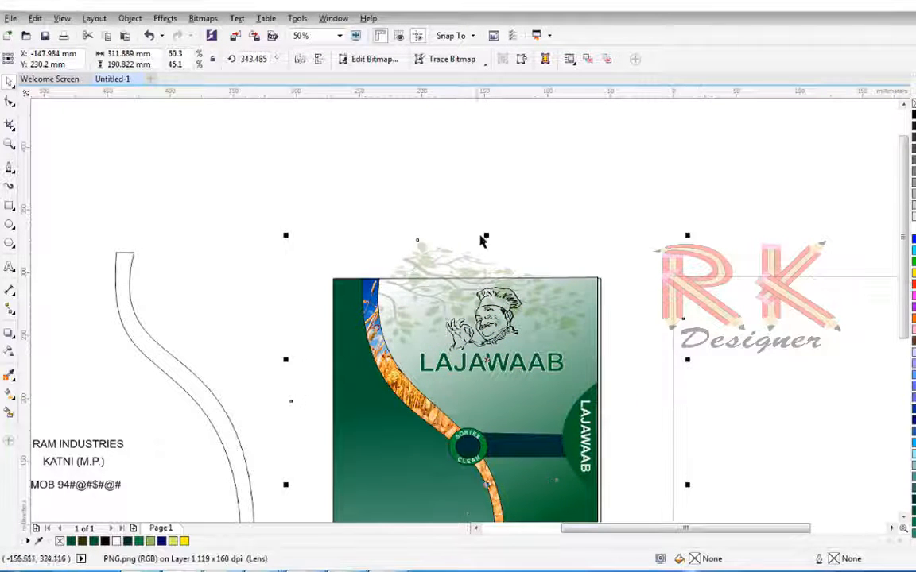
drag(486, 234, 493, 269)
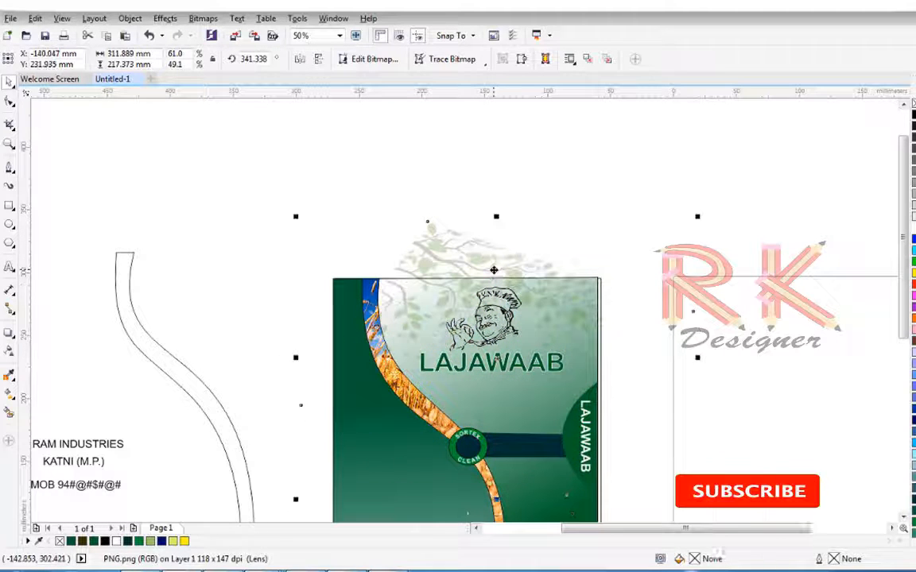
Rotate the leafy branch image to about 312° and reposition it over the pack's upper-right corner.
click(460, 241)
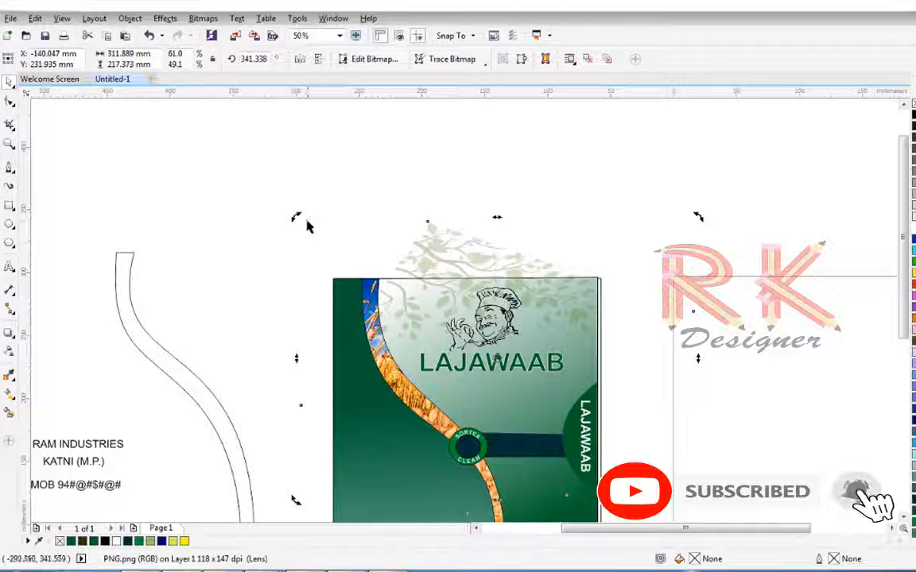
drag(296, 216, 422, 208)
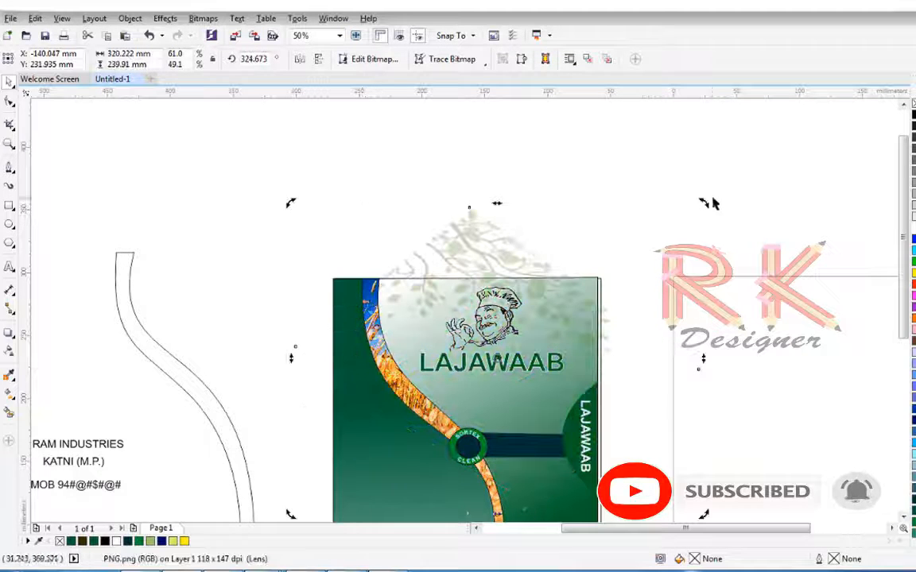
drag(713, 204, 739, 212)
click(745, 213)
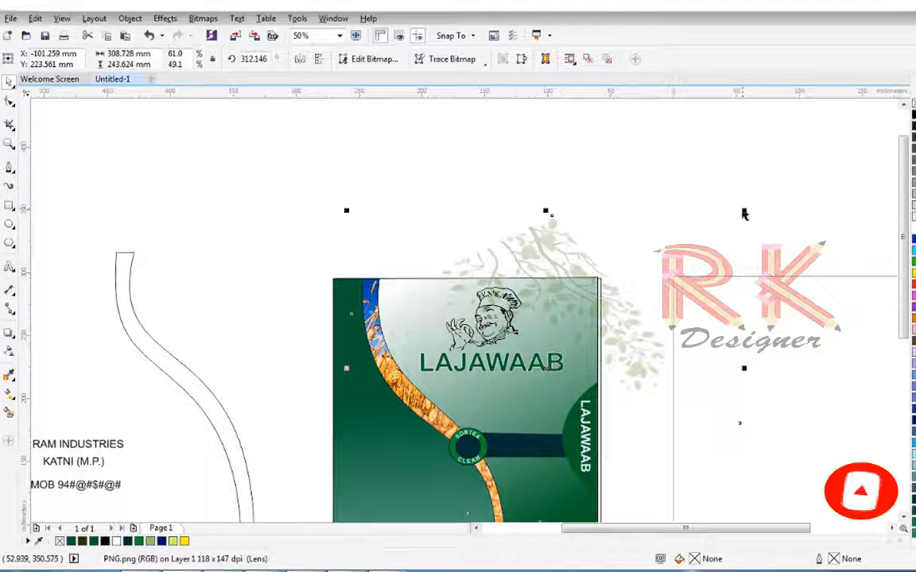
drag(574, 257, 558, 245)
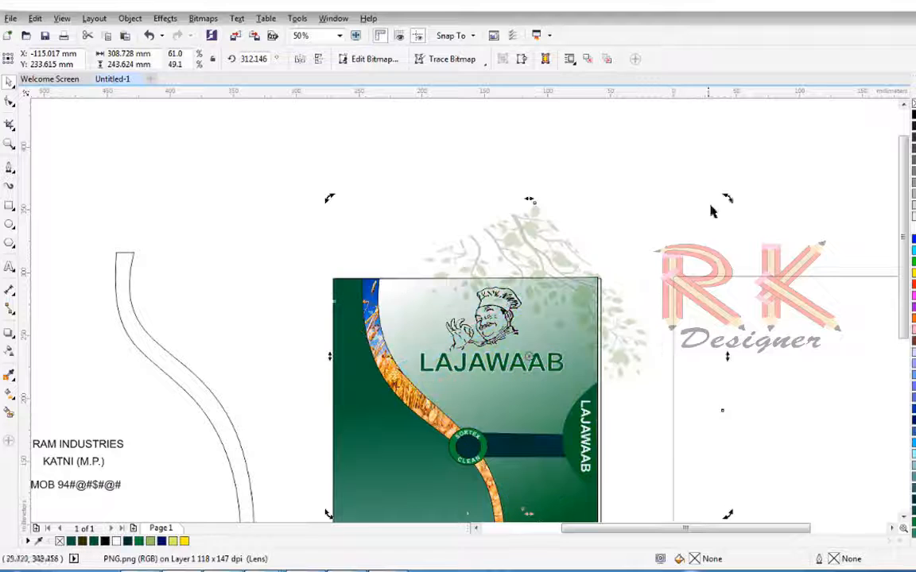
Rotate the leafy branch image further to about 277° and lower it into the light panel's upper-right area.
drag(712, 210, 765, 279)
drag(694, 211, 711, 258)
drag(595, 268, 560, 306)
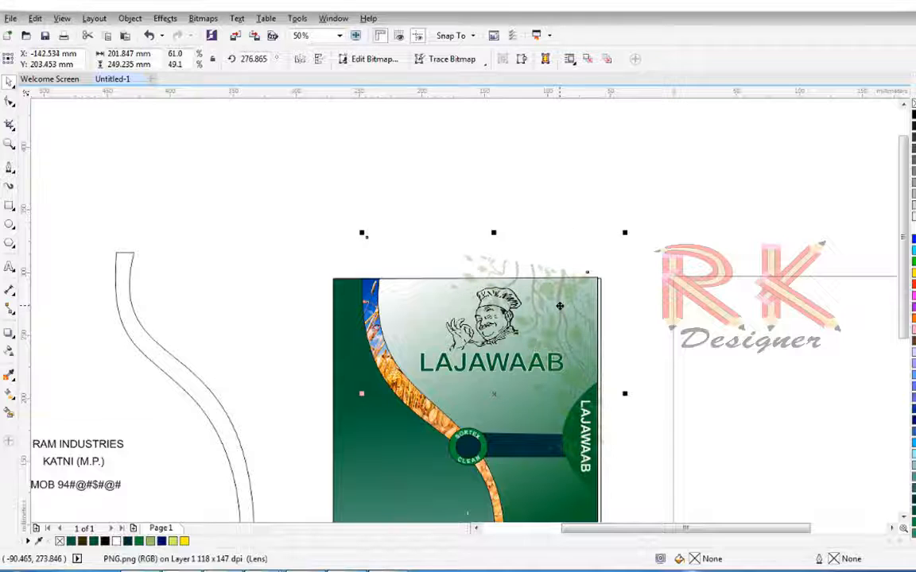
PowerClip the leafy branch image inside the light green gradient panel.
click(624, 254)
click(549, 329)
scroll(548, 326, down, 2)
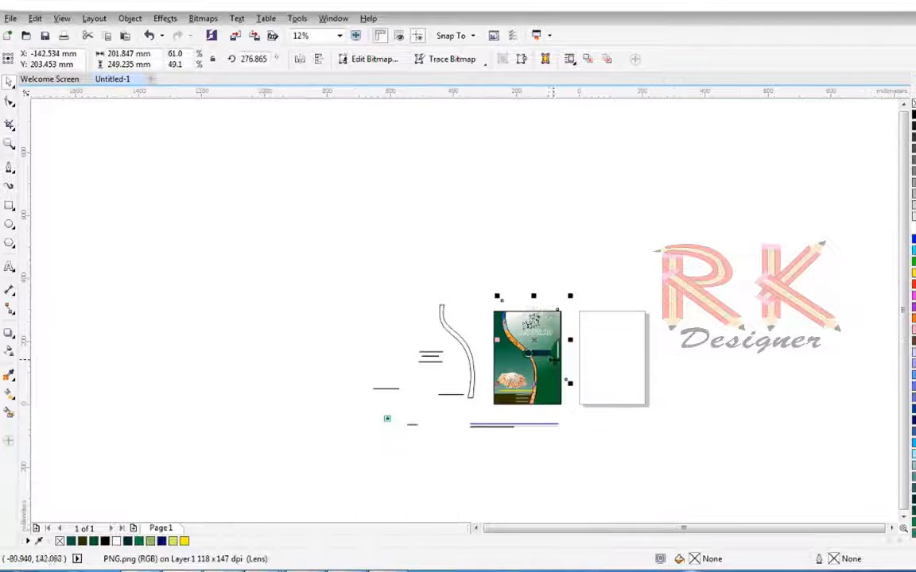
right_click(547, 358)
click(574, 200)
click(559, 395)
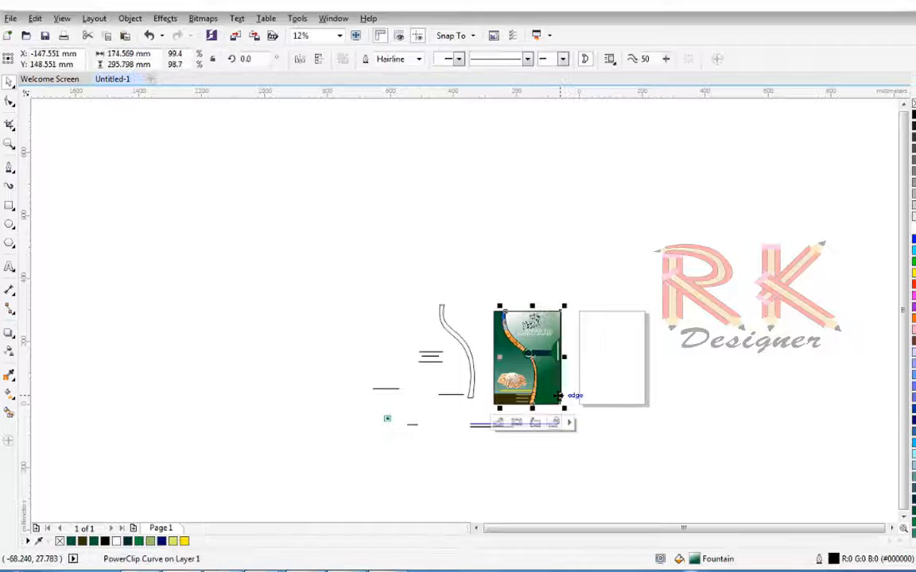
Move the chef logo left, close to the wavy wheat strip.
scroll(559, 395, up, 3)
scroll(556, 393, down, 2)
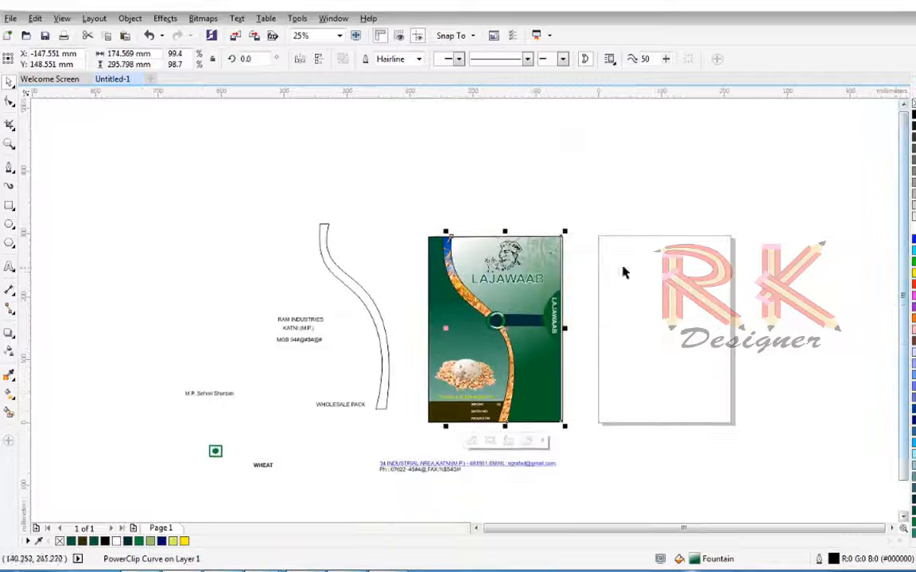
scroll(624, 273, down, 1)
scroll(548, 255, up, 4)
scroll(542, 275, down, 2)
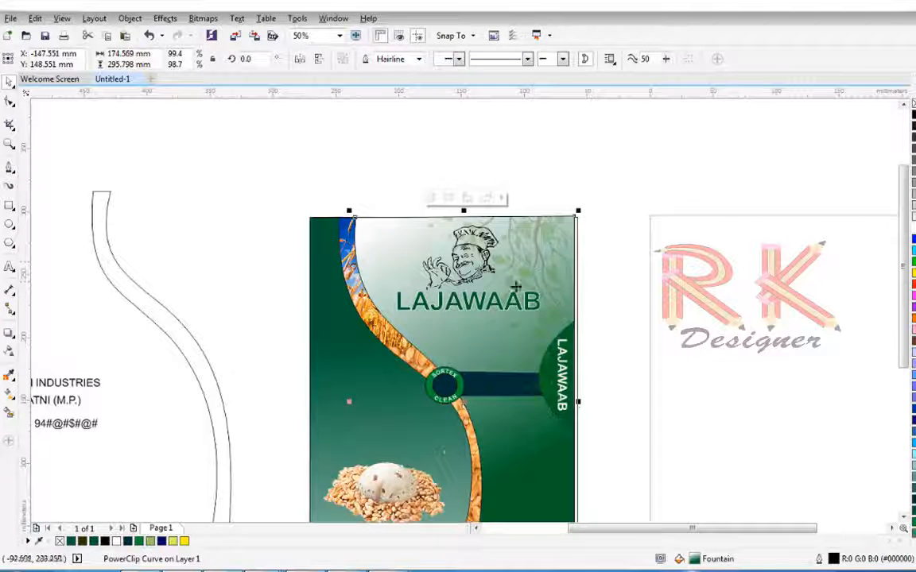
ctrl+click(470, 273)
drag(470, 292, 419, 270)
Nudge the large LAJAWAAB title up and to the right, and back down under the chef logo.
ctrl+click(442, 301)
click(471, 301)
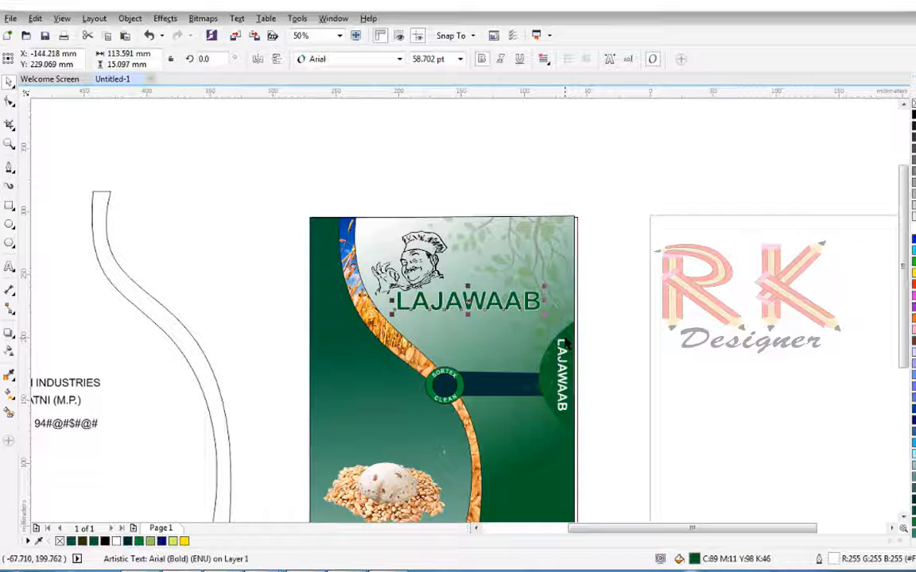
key(Up)
key(Up)
key(Up)
key(Up)
key(Up)
key(Up)
key(Up)
key(Up)
key(Right)
key(Right)
key(Right)
key(Right)
key(Right)
key(Right)
key(Right)
key(Right)
key(Right)
key(Right)
key(Right)
key(Right)
key(Right)
key(Right)
key(Right)
key(Right)
key(Right)
key(Right)
key(Right)
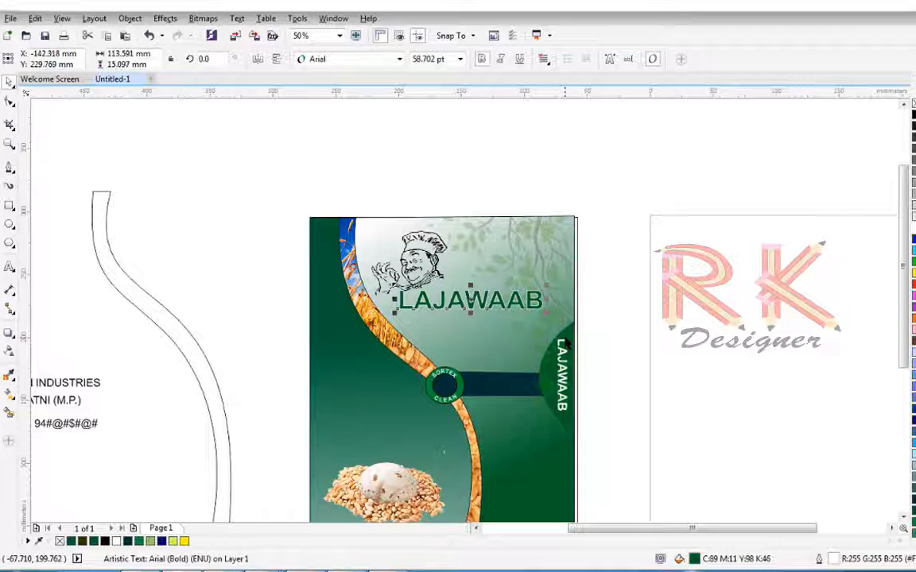
key(Down)
key(Down)
key(Down)
key(Down)
key(Down)
key(Down)
key(Down)
key(Down)
key(Down)
key(Down)
key(Down)
key(Down)
key(Down)
key(Down)
key(Down)
key(Down)
key(Down)
key(Down)
key(Down)
key(Down)
Place the LAJAWAAB title beside the chef logo at about 55 pt and nudge it right towards the panel's edge.
drag(483, 305, 574, 263)
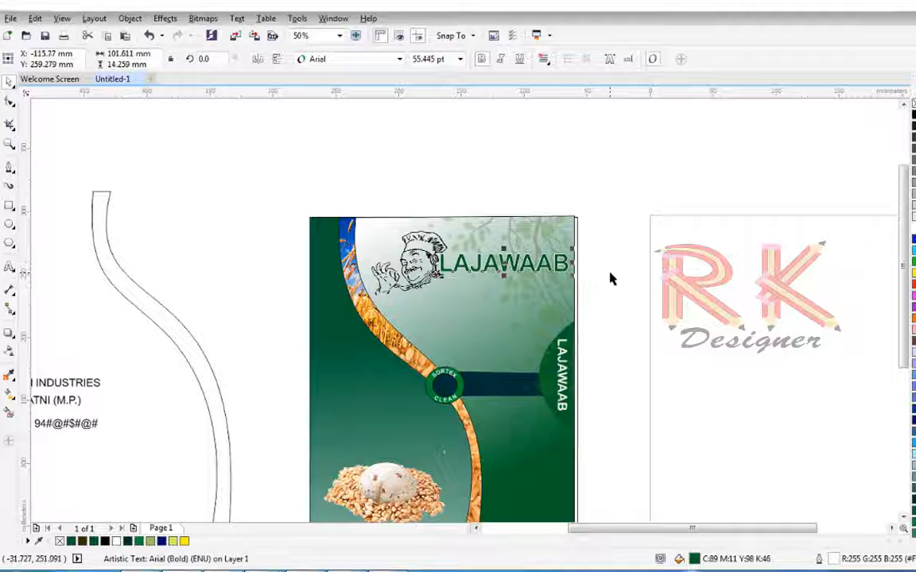
key(Right)
key(Right)
key(Right)
key(Right)
key(Right)
key(Right)
key(Right)
key(Right)
key(Right)
key(Right)
key(Right)
key(Right)
key(Right)
key(Right)
key(Right)
key(Right)
key(Right)
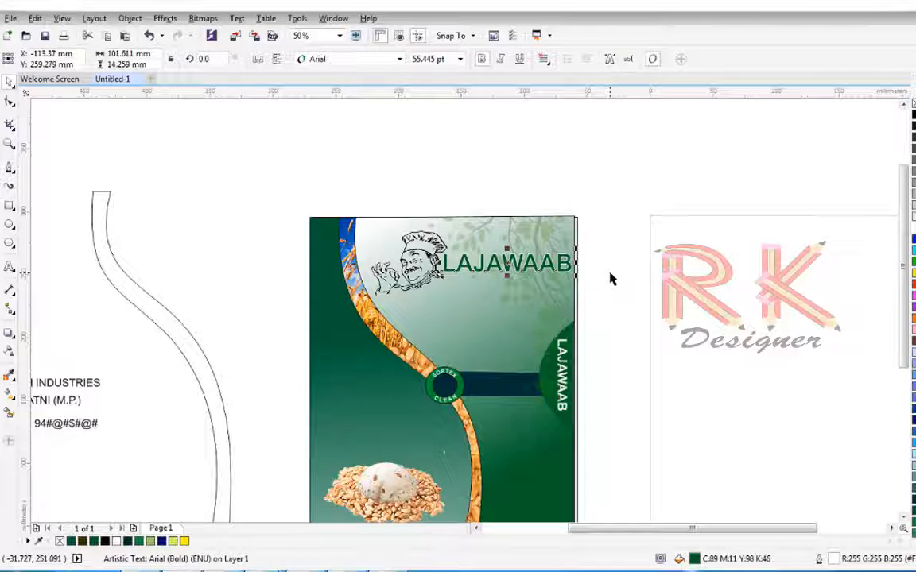
click(610, 278)
Place the RAM INDUSTRIES text in white at the brown band's upper-left corner, shrunk to about 12 pt.
scroll(613, 327, down, 1)
drag(350, 360, 447, 456)
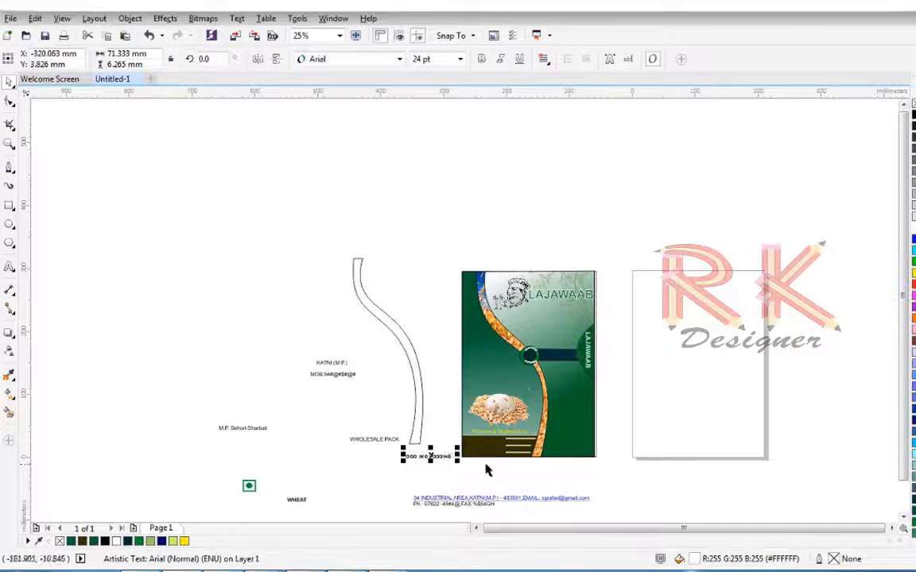
scroll(446, 456, up, 3)
click(342, 430)
click(315, 437)
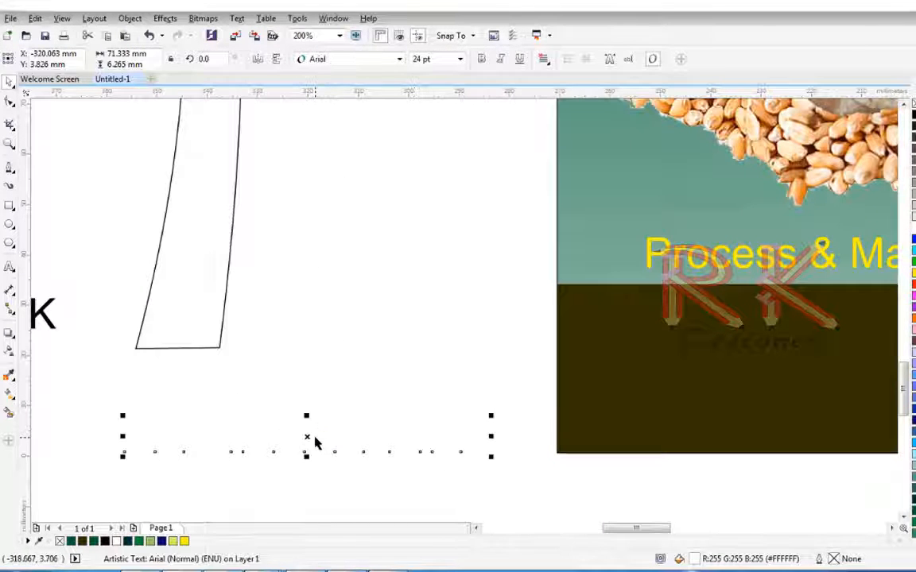
drag(308, 433, 723, 356)
scroll(716, 361, down, 1)
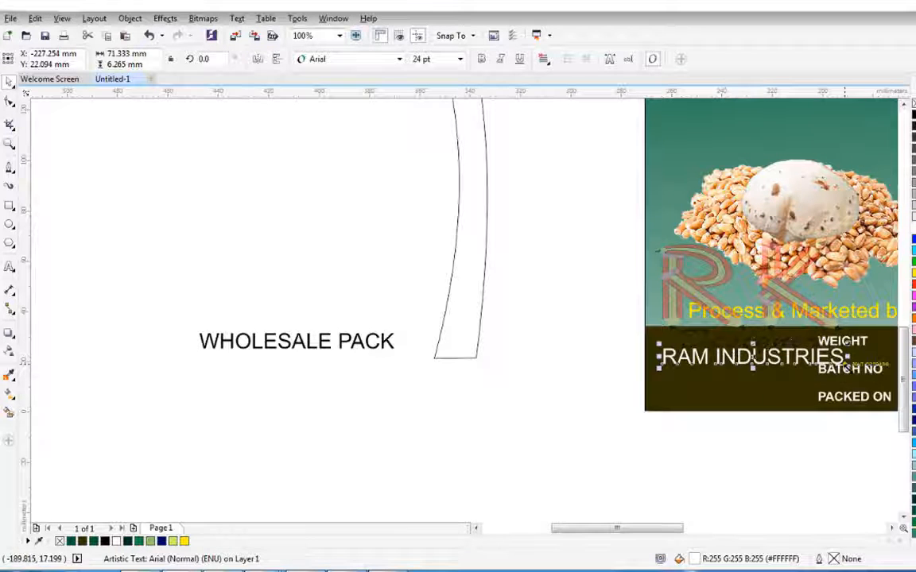
drag(847, 342, 805, 366)
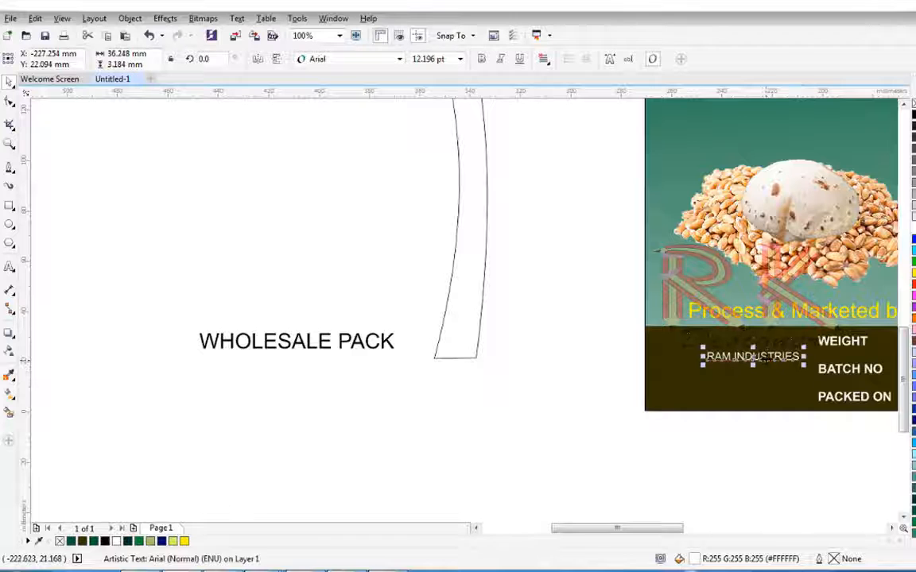
drag(752, 357, 706, 341)
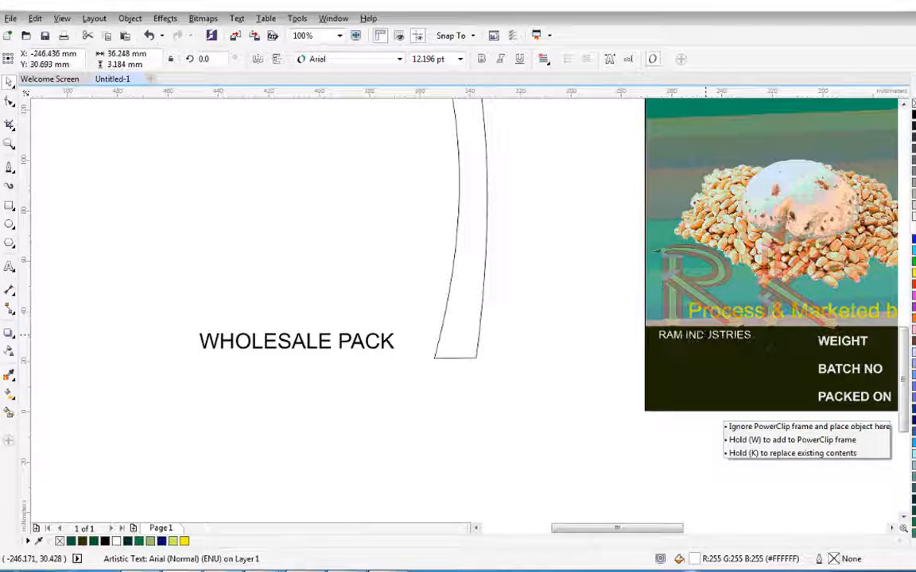
Shift the company address and phone block left and shrink it to about 12 pt.
scroll(704, 340, down, 1)
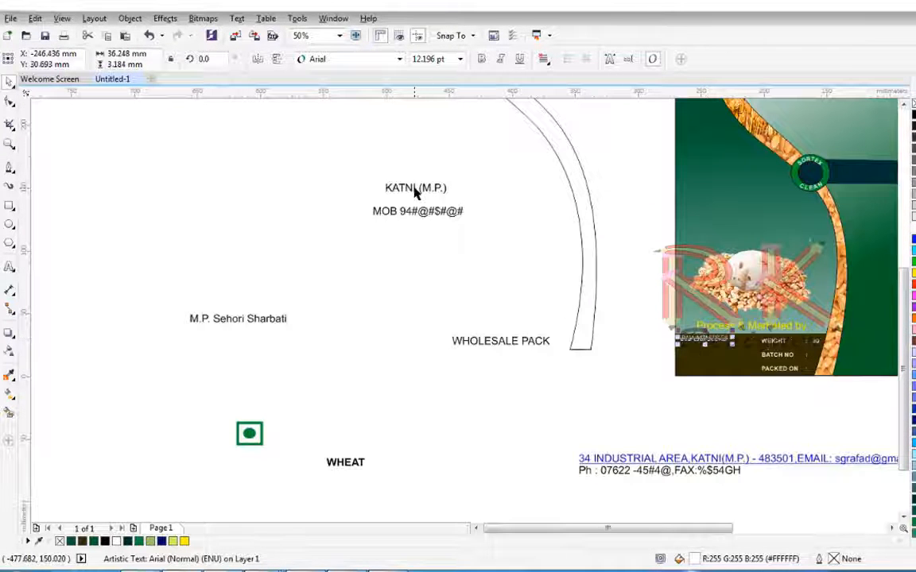
click(628, 469)
drag(625, 461, 484, 412)
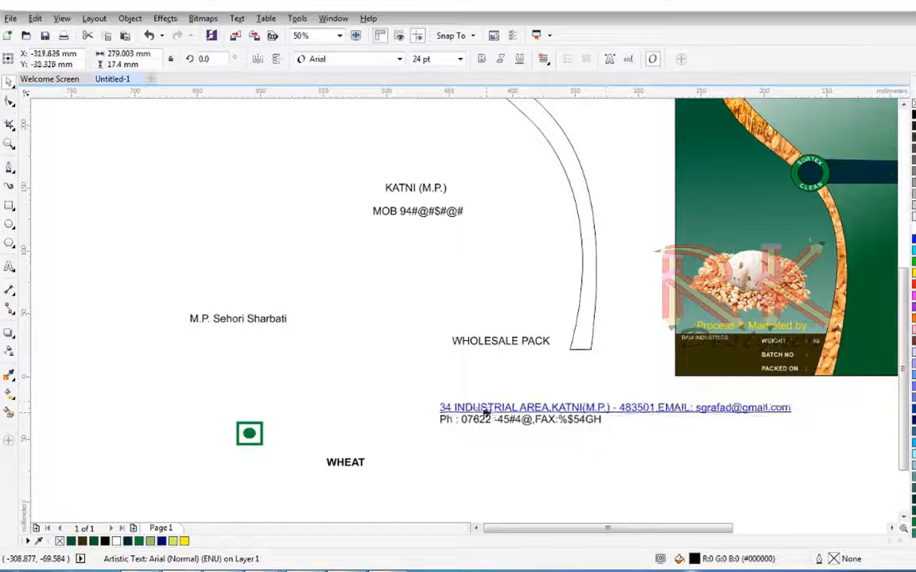
drag(795, 431, 775, 425)
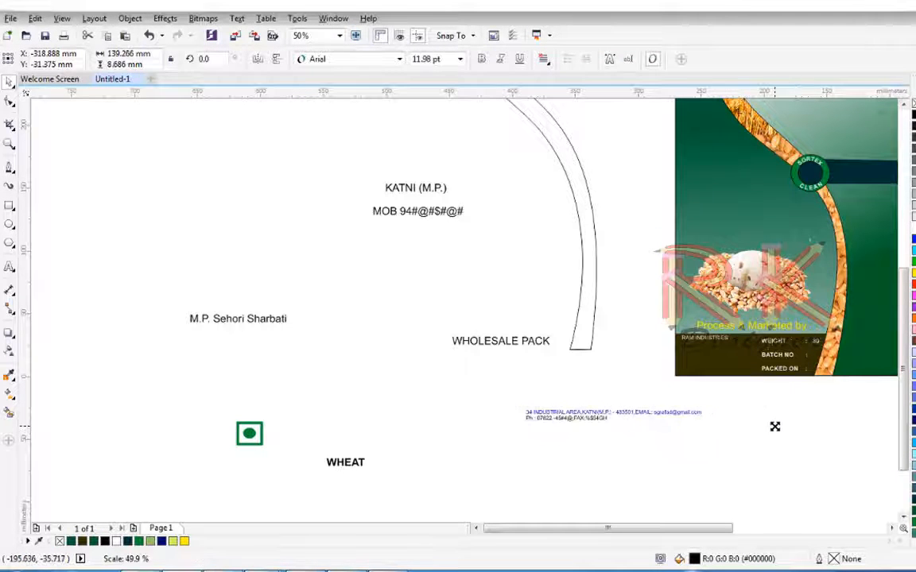
Try to pull the company address line apart and move the INDUSTRIAL text onto the brown band below RAM INDUSTRIES.
drag(589, 418, 759, 452)
click(685, 462)
click(687, 455)
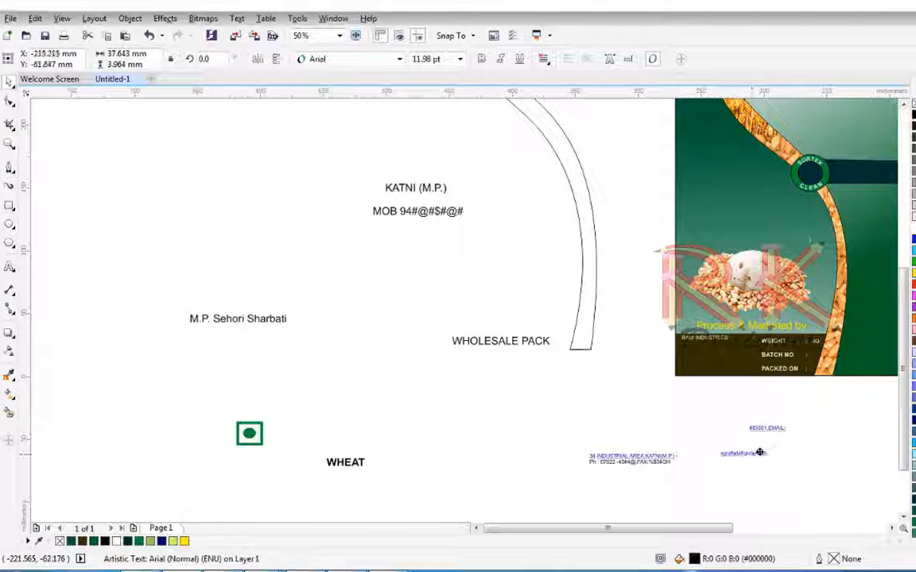
drag(641, 462, 676, 422)
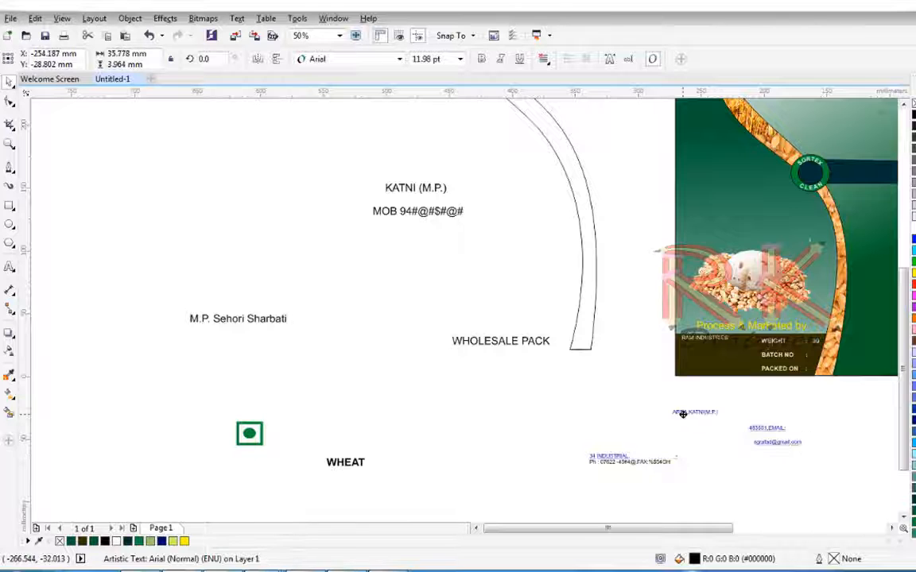
drag(623, 463, 695, 357)
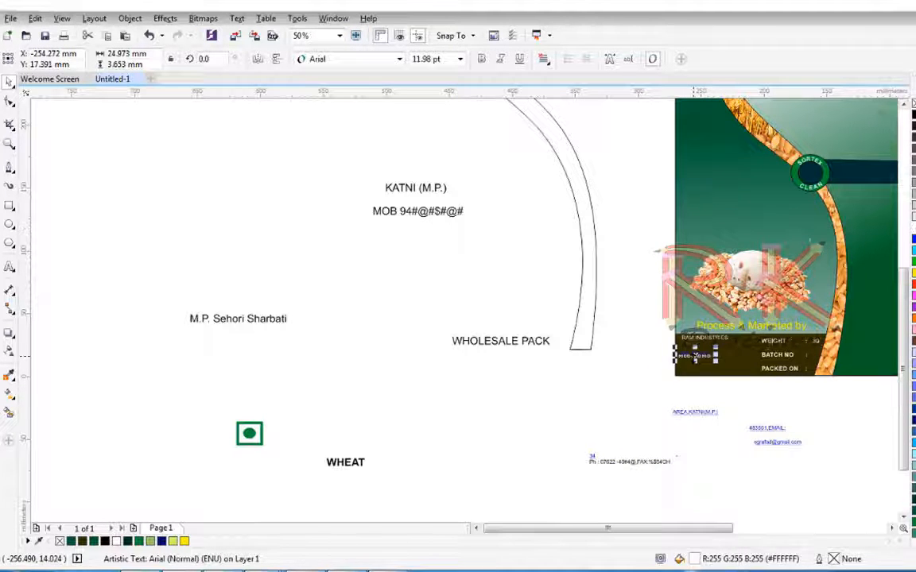
scroll(688, 358, up, 2)
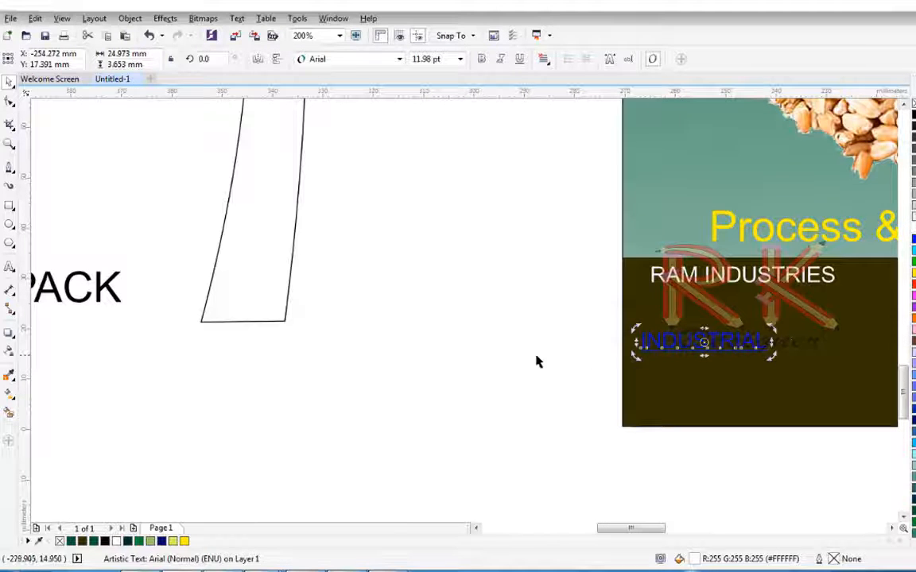
Undo the moves of the separated address pieces.
key(ctrl+z)
scroll(523, 419, down, 2)
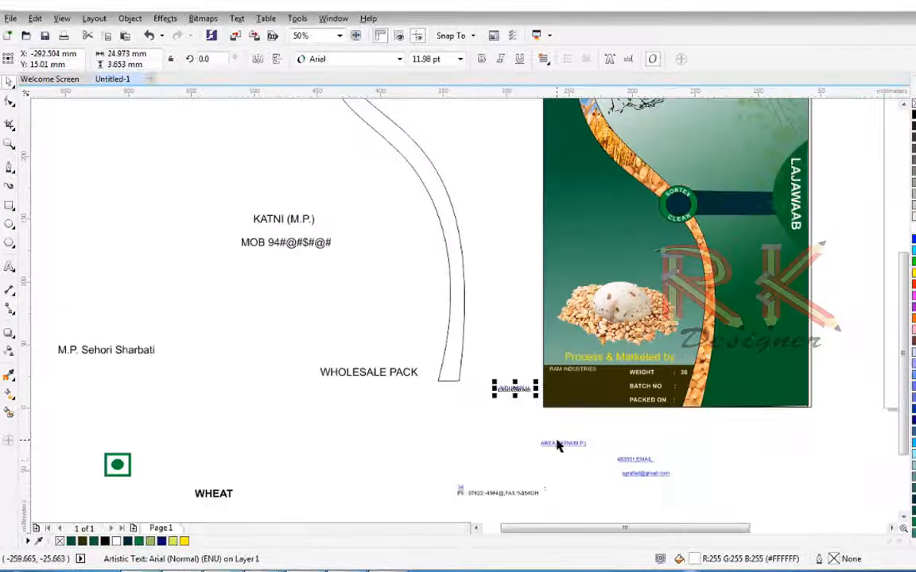
key(ctrl+z)
key(ctrl+z)
key(ctrl+z)
key(ctrl+z)
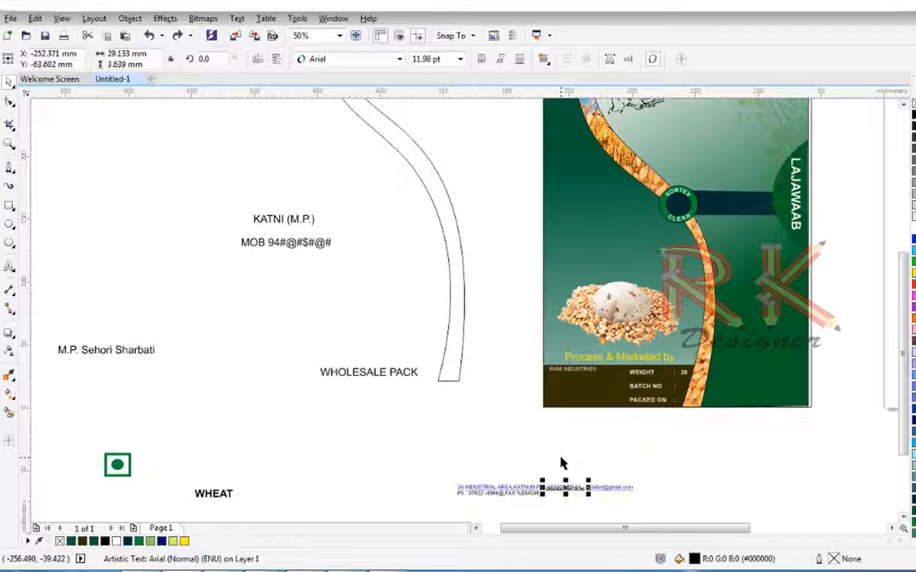
Move INDUSTRIAL in white and the address's building number onto the brown band just below RAM INDUSTRIES, aligned on one line.
click(568, 463)
click(507, 488)
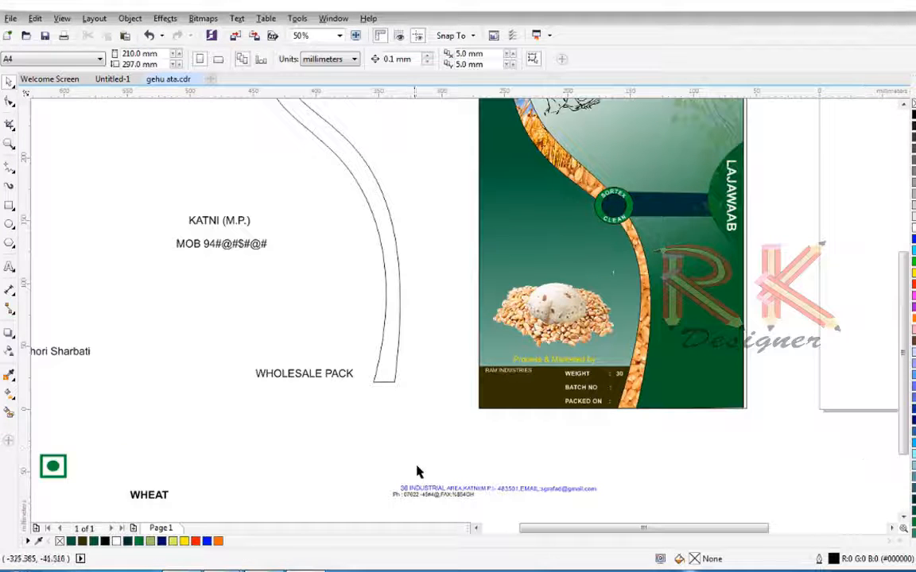
scroll(425, 437, down, 2)
scroll(433, 413, up, 3)
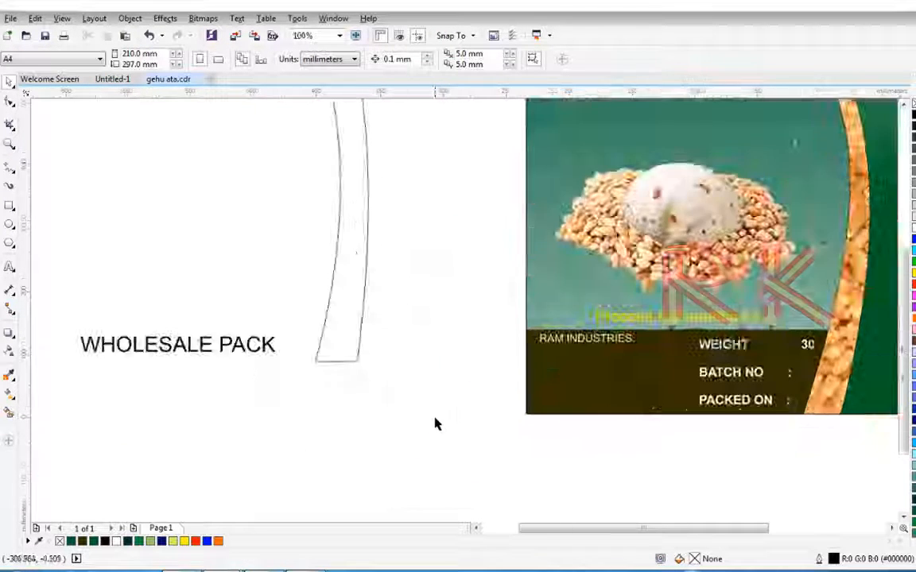
scroll(436, 423, down, 3)
scroll(477, 429, up, 3)
drag(529, 435, 641, 211)
drag(458, 425, 618, 210)
key(Left)
key(Left)
key(Up)
key(Up)
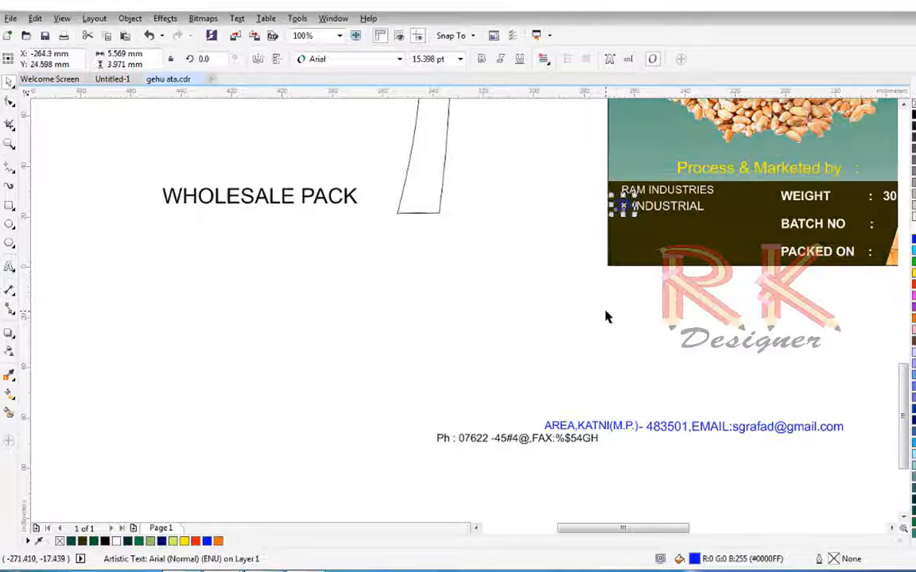
click(606, 313)
Make the RAM INDUSTRIES text on the brown band bold and yellow.
click(659, 181)
click(671, 191)
click(671, 191)
click(484, 59)
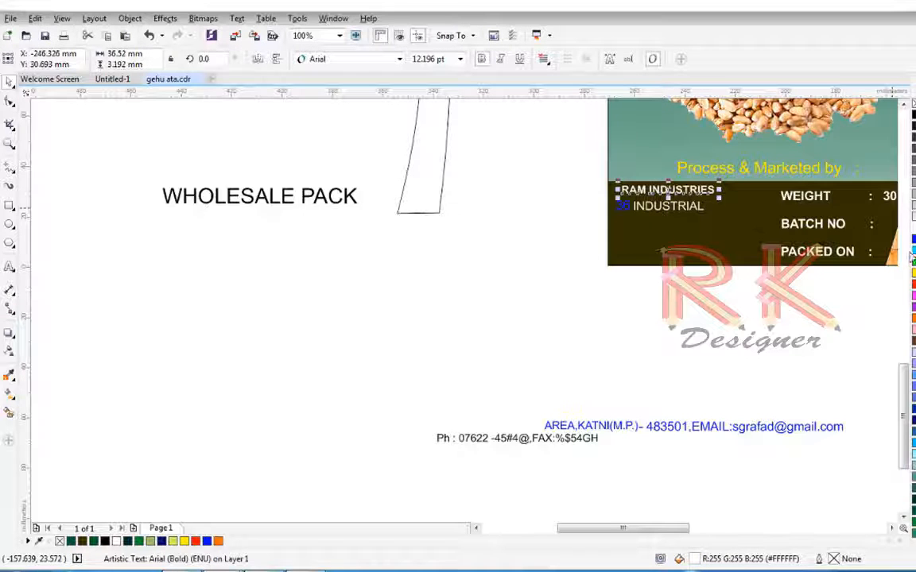
click(914, 273)
click(817, 280)
Recolour the building number white and place the area and city text in white below the INDUSTRIAL line.
click(648, 208)
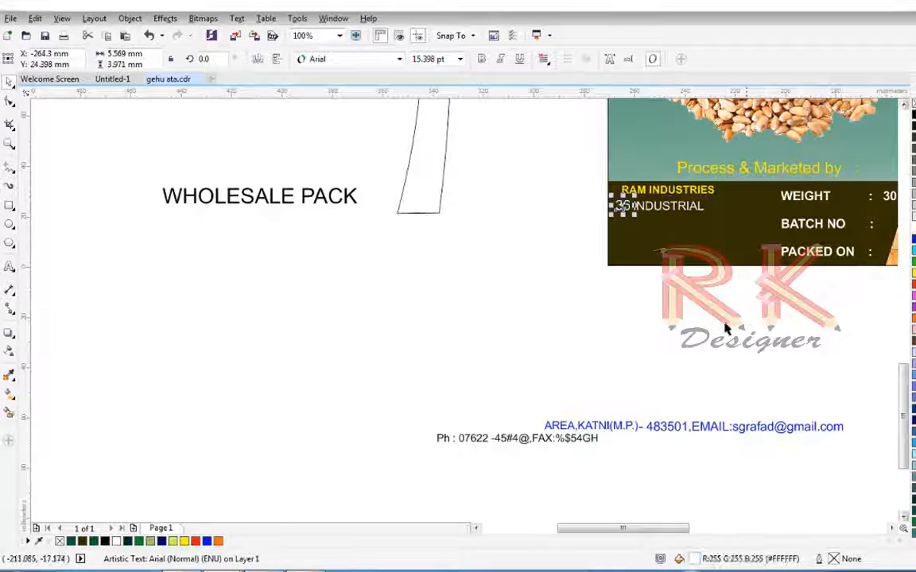
drag(577, 418, 676, 307)
drag(595, 424, 662, 221)
key(Escape)
click(913, 227)
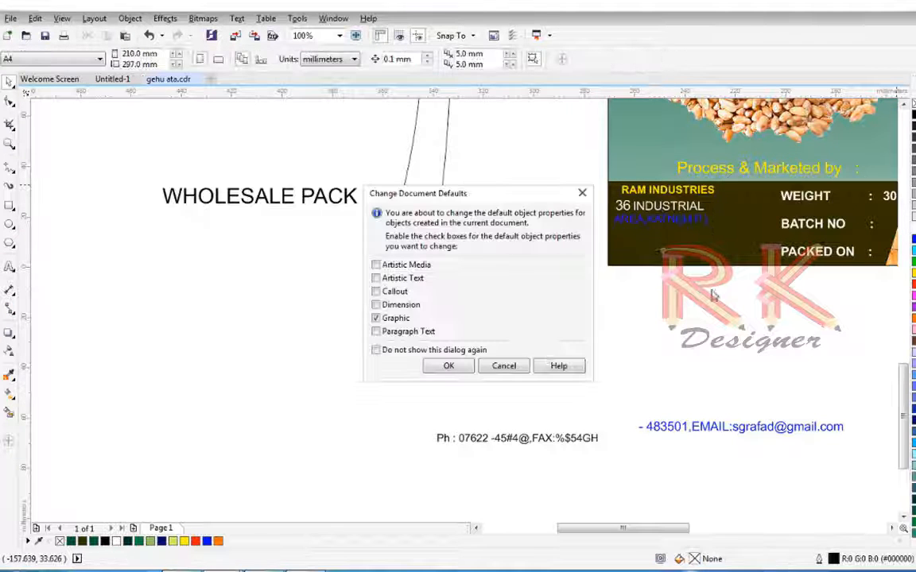
click(584, 192)
click(660, 219)
click(913, 227)
key(Escape)
Recolour the postcode and email line white and place it on the brown band below the area and city line.
drag(696, 433, 667, 363)
click(913, 227)
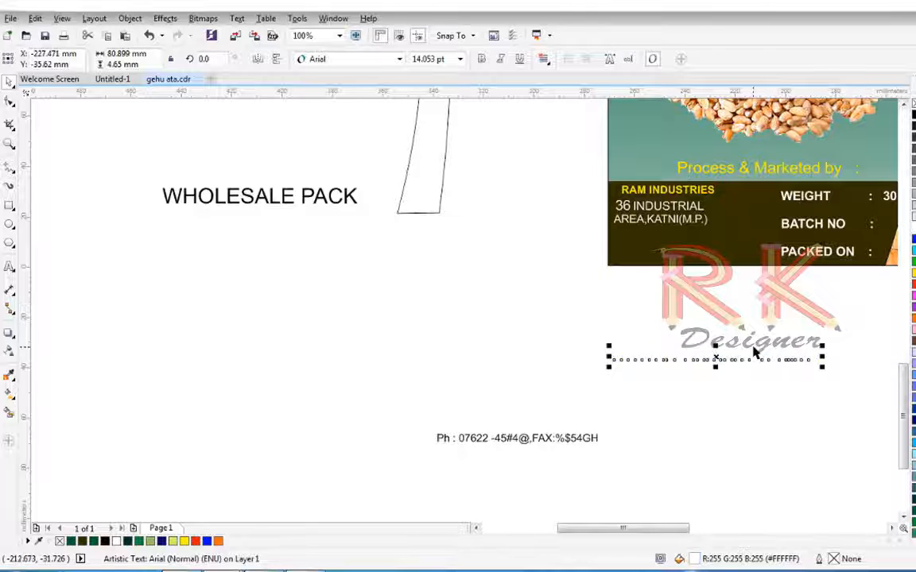
drag(755, 352, 733, 247)
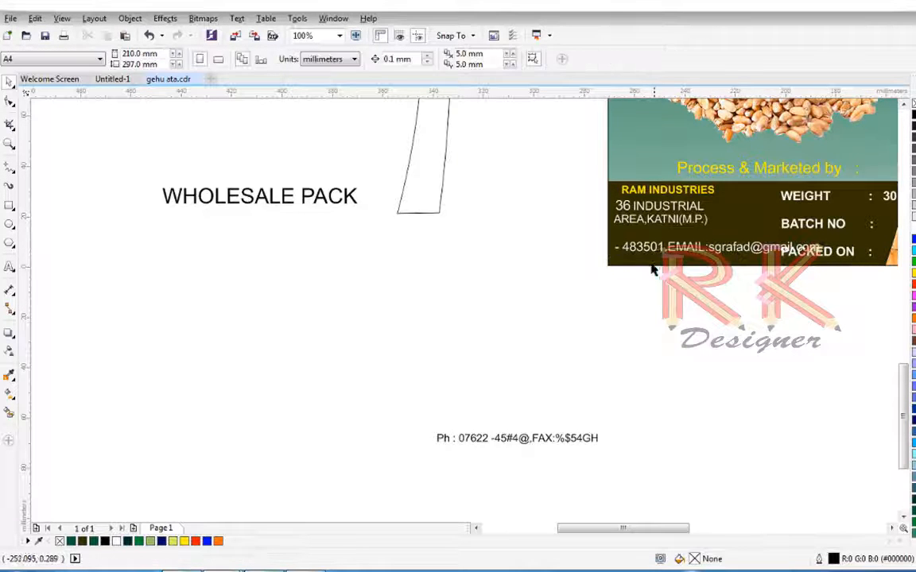
Separate the leading dash from the postcode and email line and shrink the line to about 11 pt below the area line.
mouse_move(654, 265)
mouse_down()
mouse_move(652, 250)
mouse_move(654, 258)
mouse_up()
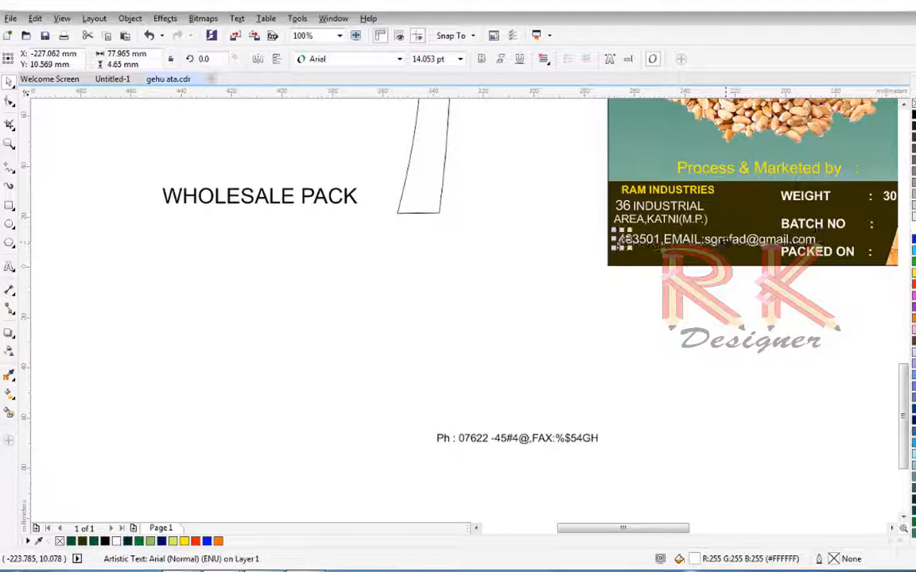
click(725, 251)
key(ctrl+z)
drag(685, 237, 678, 260)
key(ctrl+z)
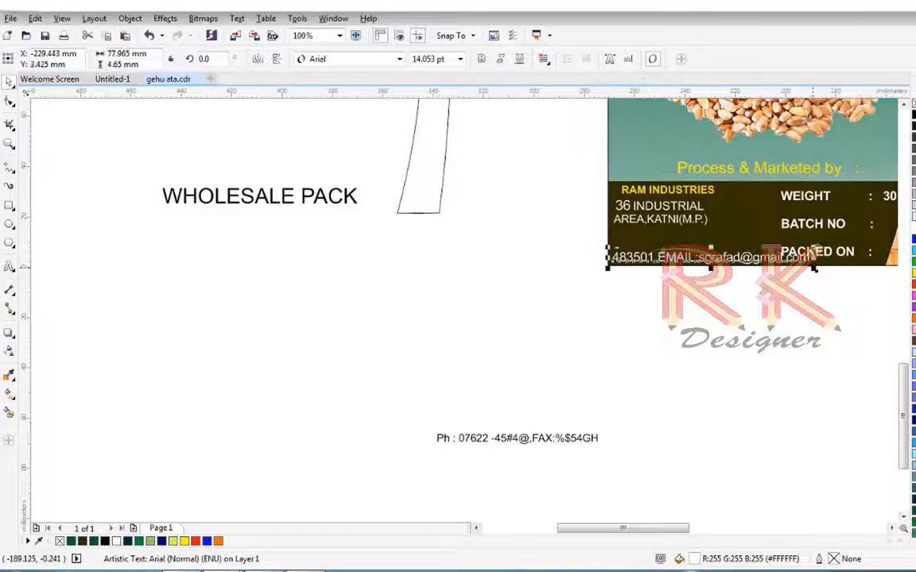
drag(813, 268, 732, 234)
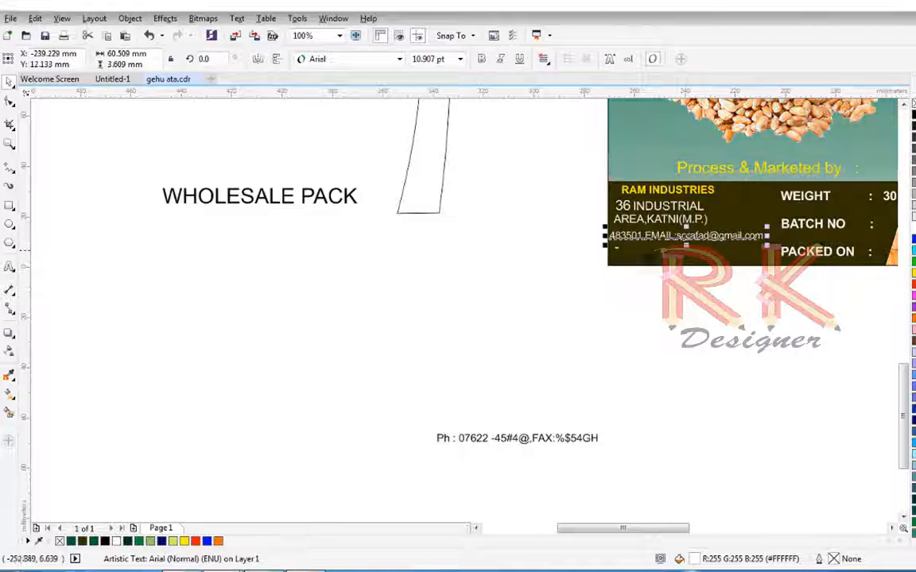
Delete the stray dash and lower the postcode and email line towards the brown band's bottom edge.
click(625, 268)
click(617, 248)
click(664, 237)
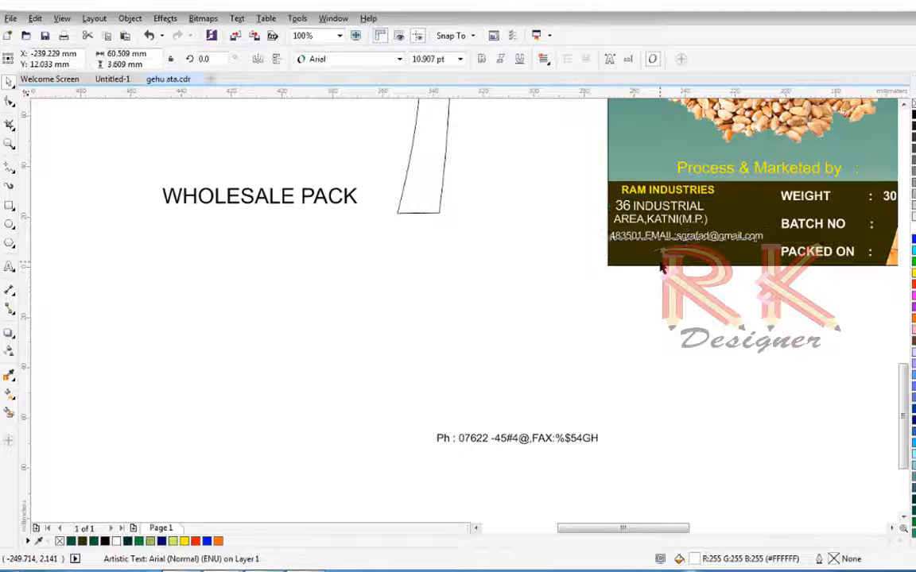
click(565, 429)
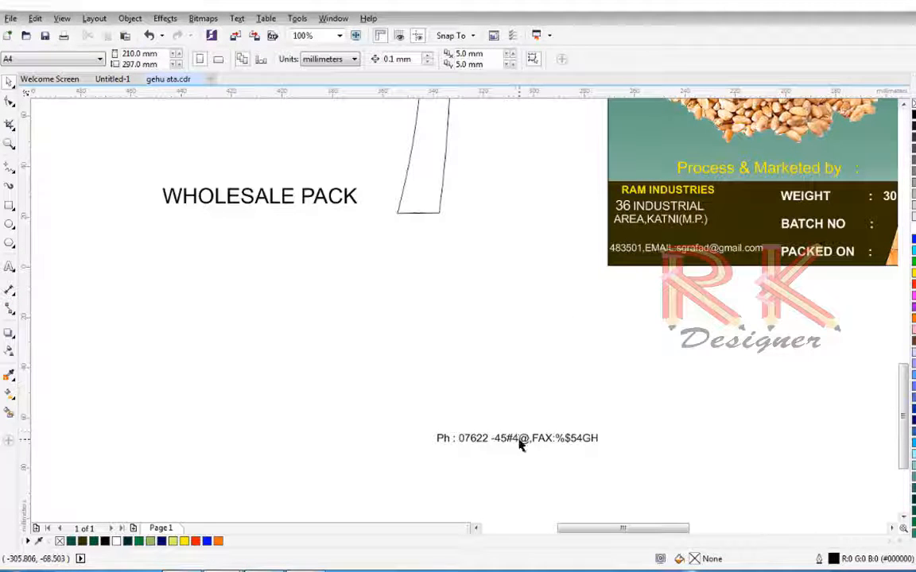
Place the phone and fax line in white at the bottom of the brown band, under the postcode and email line.
drag(518, 443, 705, 280)
click(704, 279)
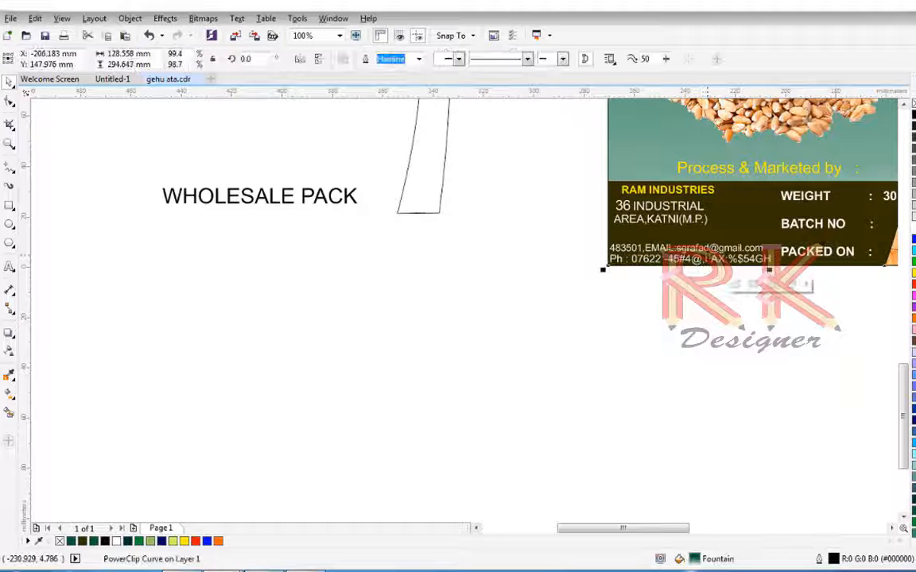
drag(768, 285, 765, 282)
drag(710, 264, 690, 265)
click(691, 267)
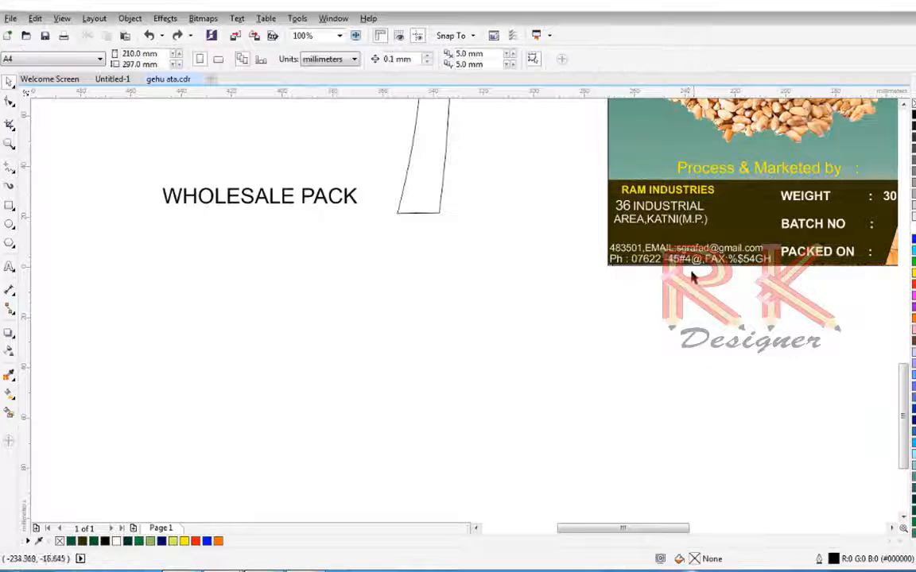
Even out the vertical spacing by nudging the postcode and email line up and the address lines above it down.
click(686, 256)
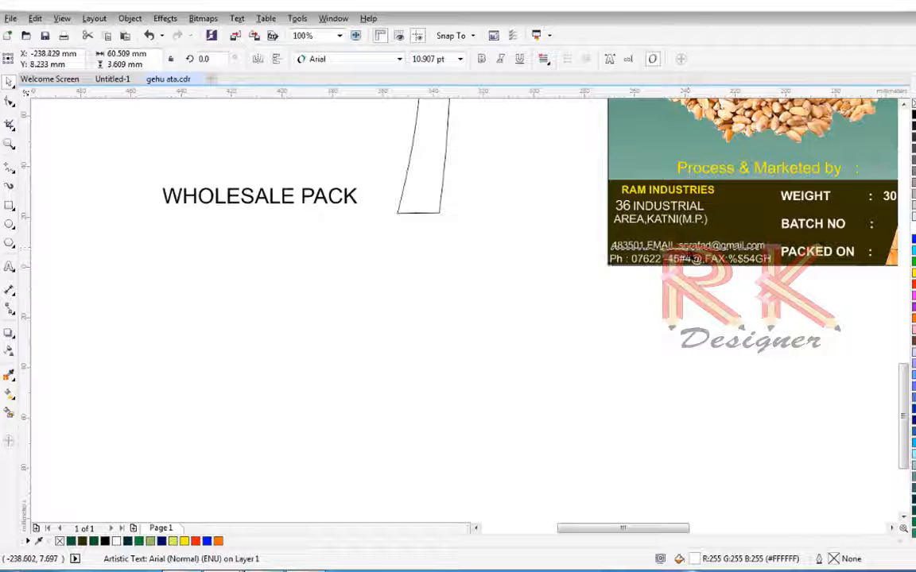
click(652, 225)
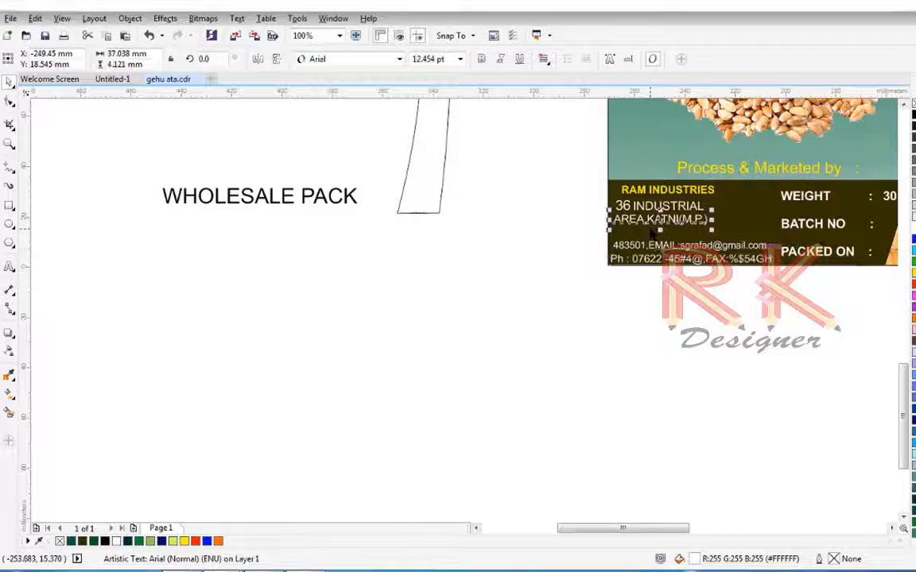
click(625, 205)
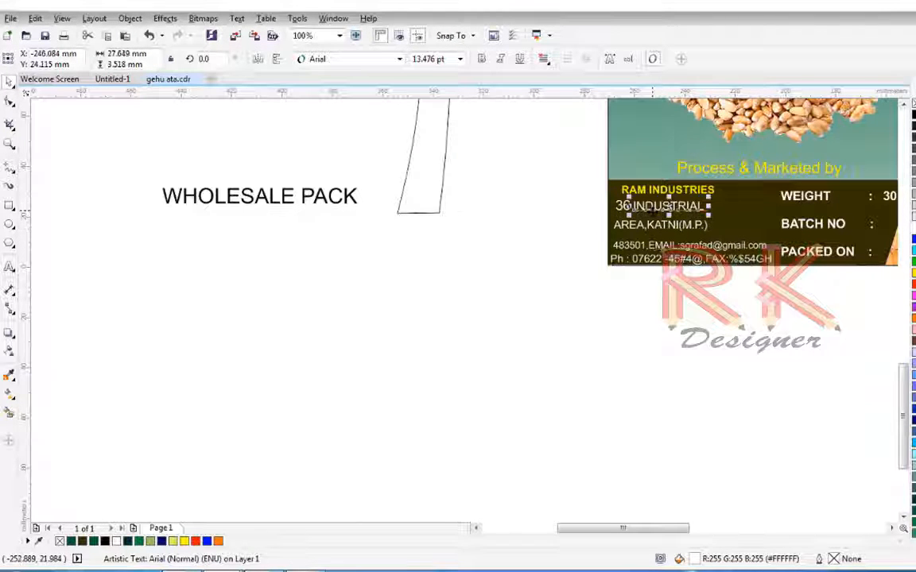
click(625, 203)
Nudge RAM INDUSTRIES and the two address lines beneath it to the right so they line up with each other.
click(628, 191)
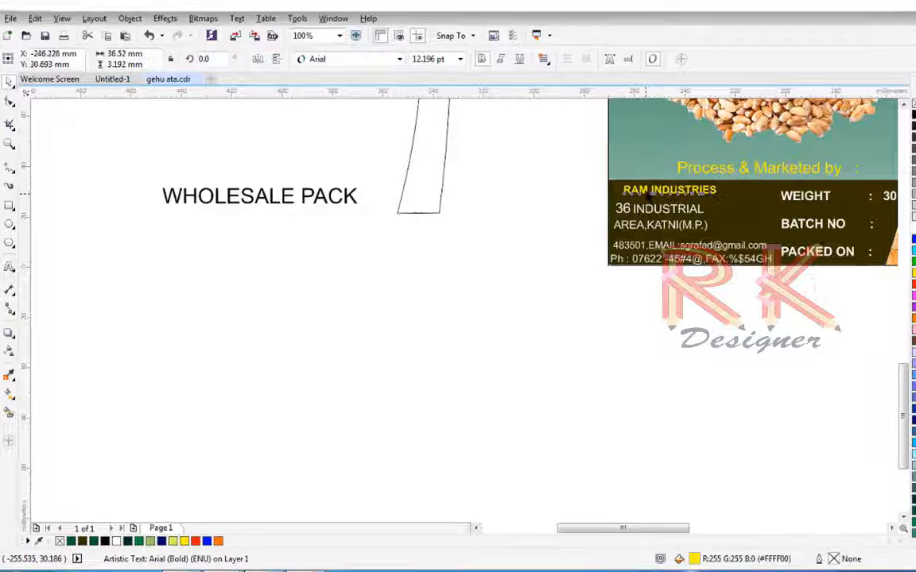
click(648, 211)
drag(646, 209, 649, 211)
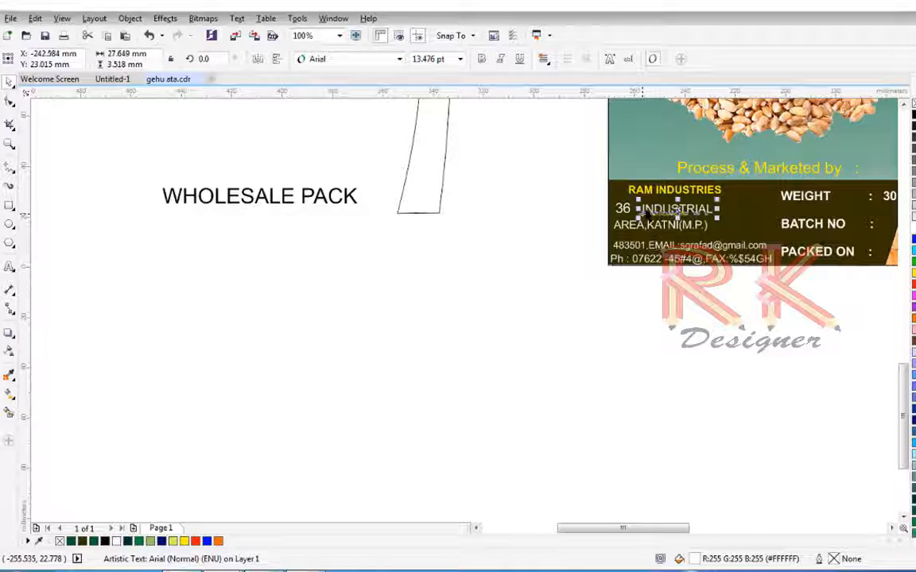
click(625, 209)
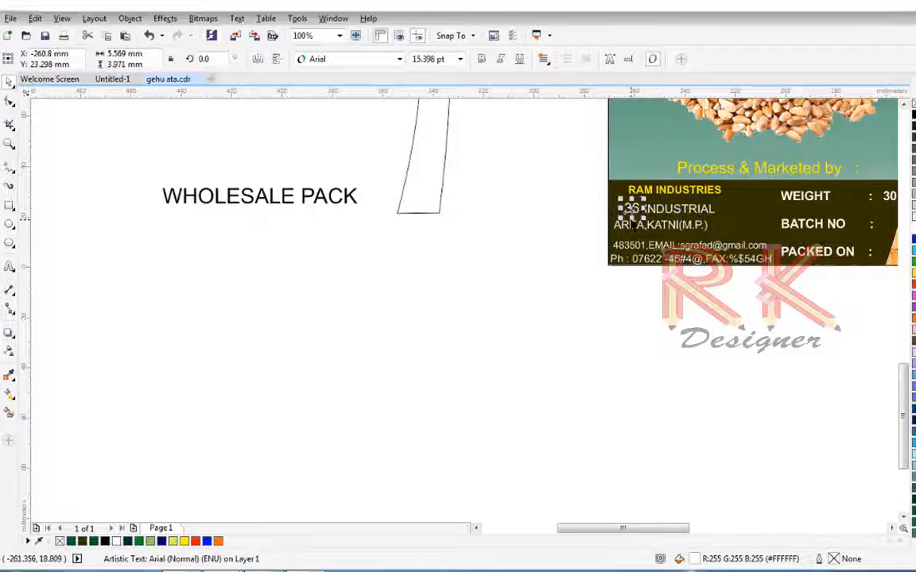
click(633, 227)
key(Right)
key(Right)
key(Right)
key(Right)
key(Right)
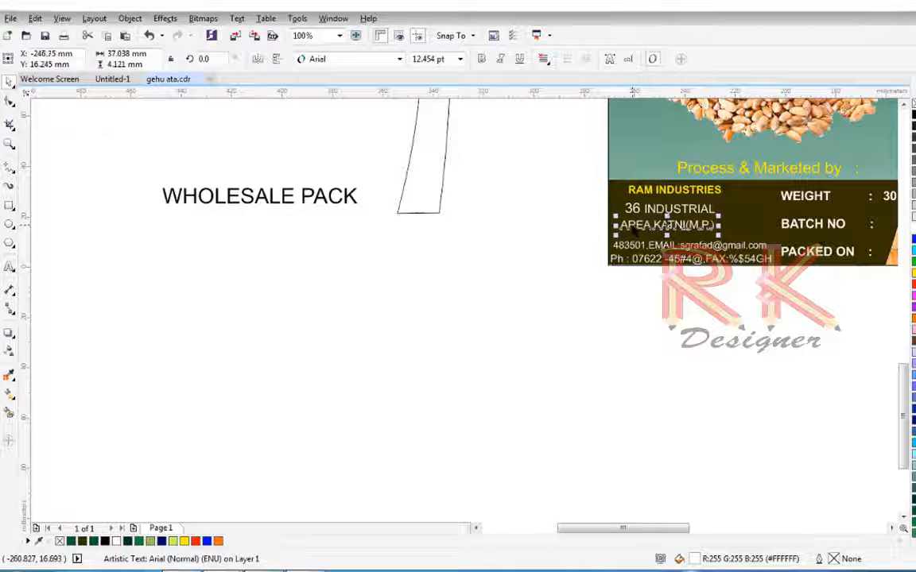
click(642, 292)
Place WHOLESALE PACK in bold yellow on the lower green panel and the green vegetarian mark left of the wheat strip.
scroll(735, 280, down, 2)
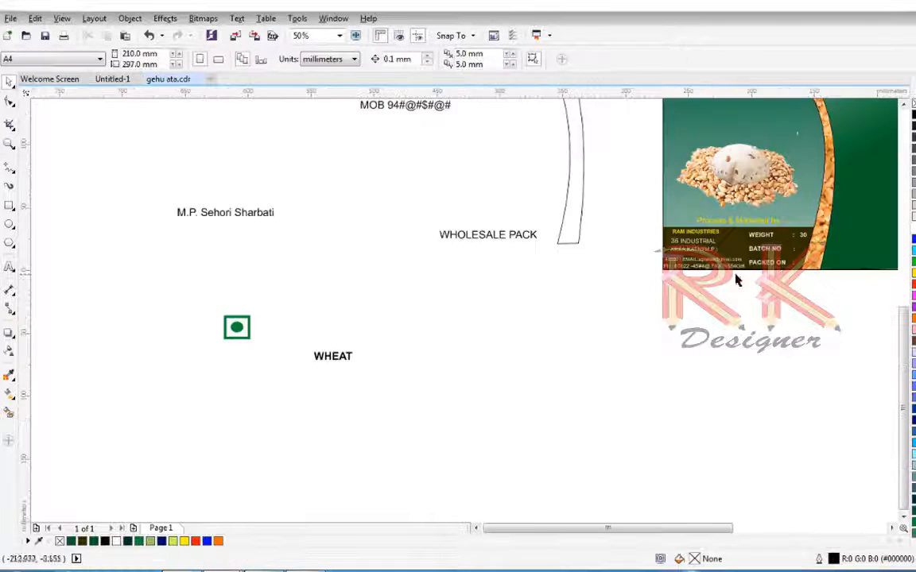
drag(517, 240, 882, 219)
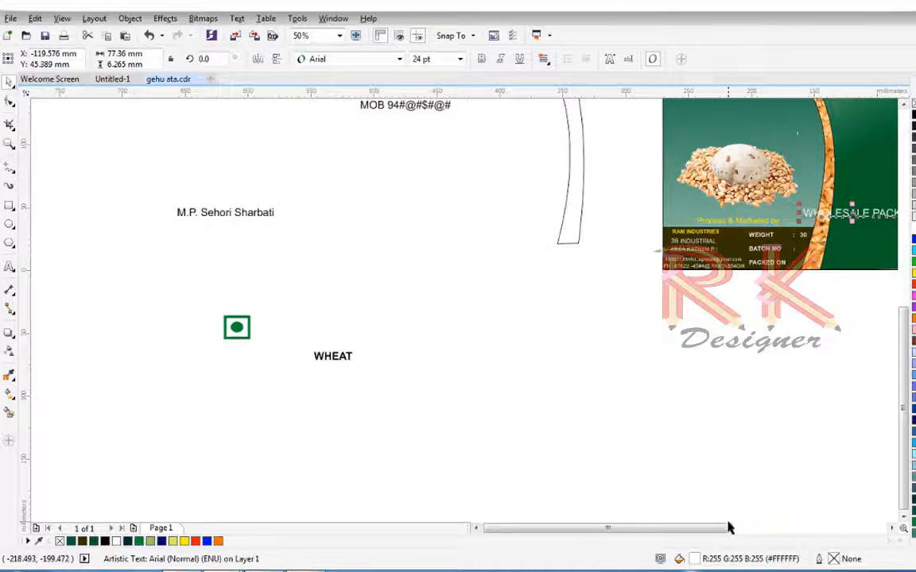
scroll(727, 527, right, 3)
drag(714, 213, 773, 220)
click(914, 273)
key(ctrl+b)
drag(735, 213, 734, 208)
click(598, 369)
drag(78, 326, 642, 209)
Import the barcode image download.png and place it on the empty canvas below the pack.
click(10, 18)
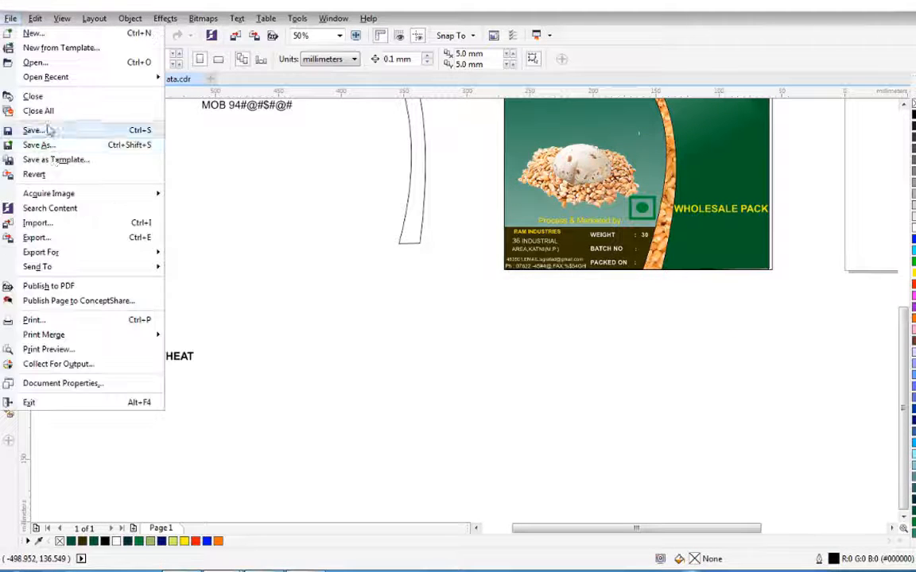
click(38, 223)
click(305, 155)
click(381, 346)
mouse_move(298, 343)
mouse_down()
mouse_move(449, 458)
mouse_move(436, 441)
mouse_up()
drag(308, 401, 589, 360)
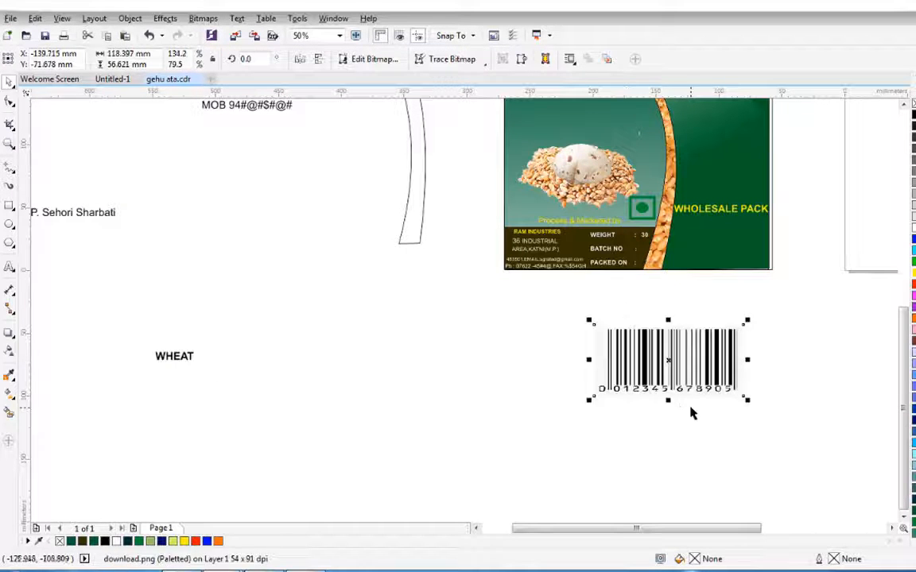
Shrink the barcode to about 71 by 28 mm and move it onto the green panel under WHOLESALE PACK.
drag(668, 401, 714, 342)
drag(800, 333, 769, 332)
drag(705, 366, 735, 248)
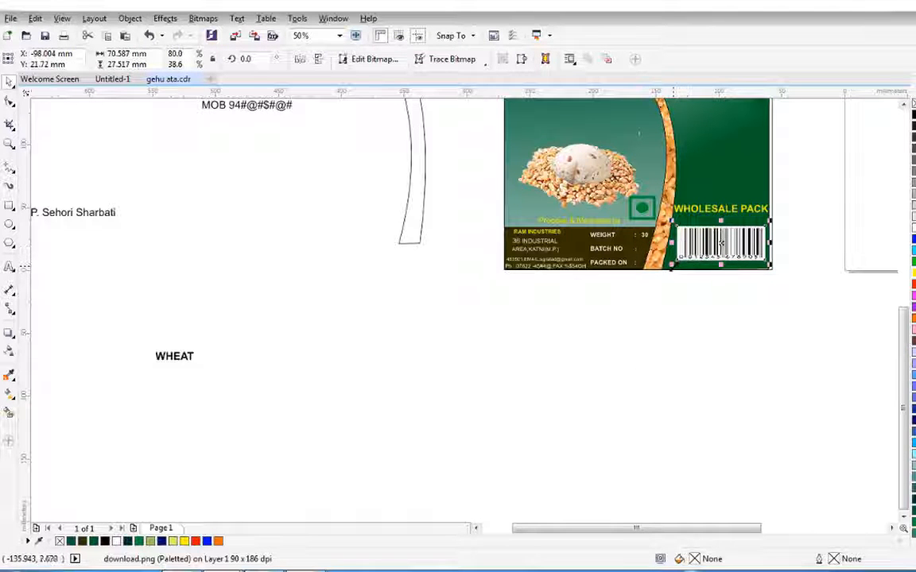
Shrink the barcode further to about 50 by 19 mm and move it up closer to the WHOLESALE PACK text.
scroll(672, 266, up, 2)
drag(703, 231, 735, 227)
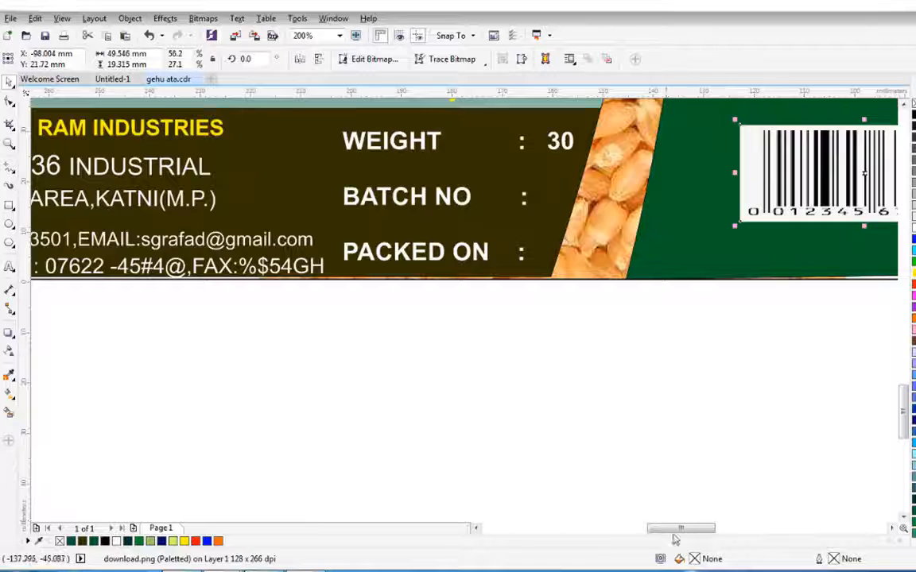
drag(683, 529, 700, 524)
click(904, 104)
click(904, 104)
click(904, 104)
drag(682, 307, 675, 270)
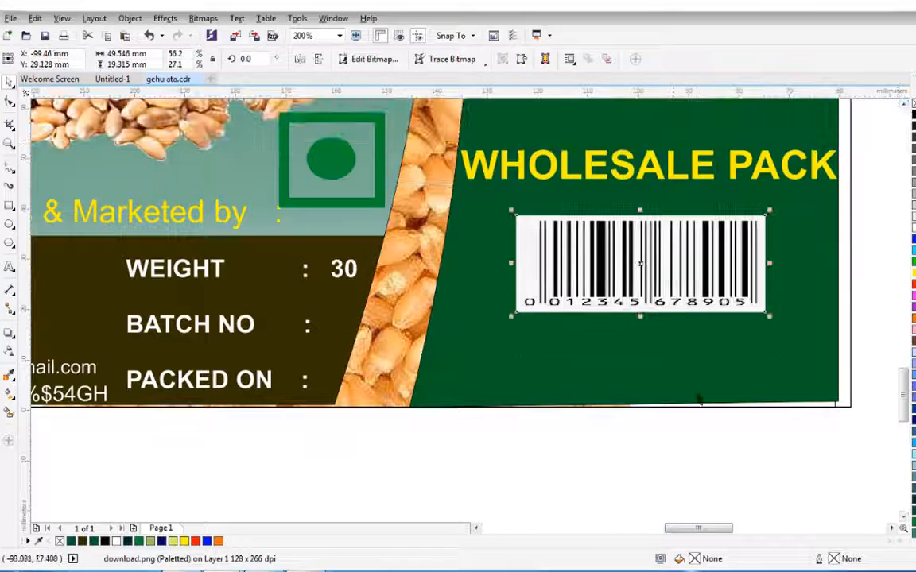
Fill the curved strip outline left of the pack with yellow and apply a linear fountain fill running from its lower end to its upper end.
scroll(700, 401, down, 3)
click(540, 360)
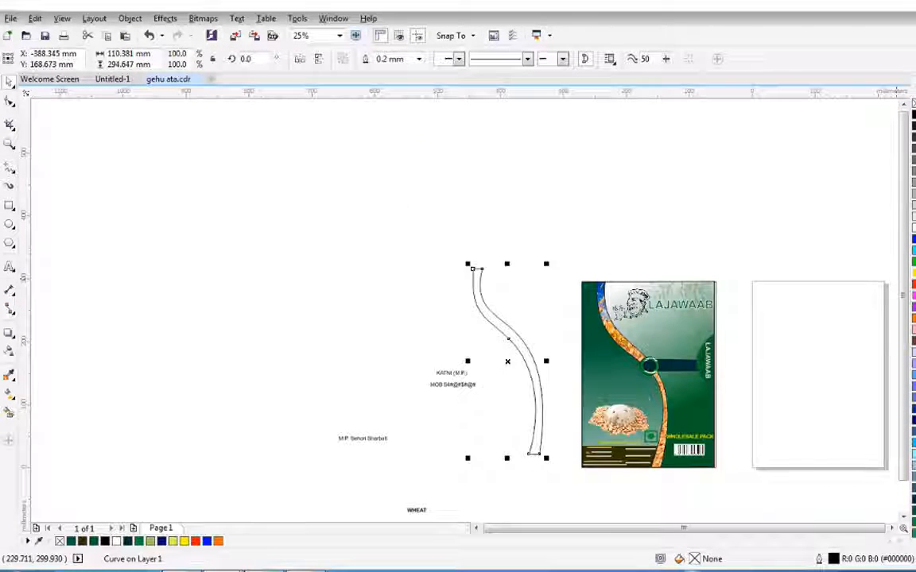
click(913, 273)
click(9, 393)
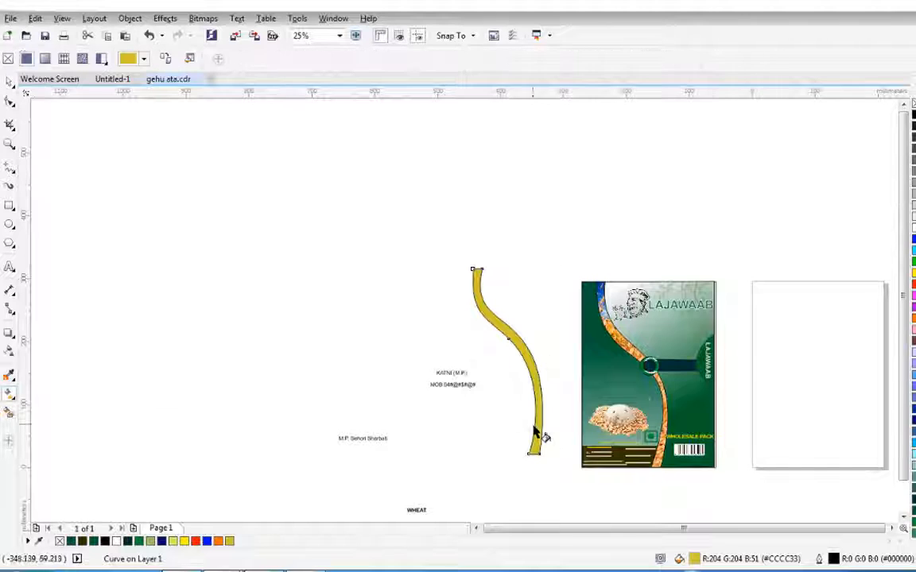
drag(539, 435, 479, 291)
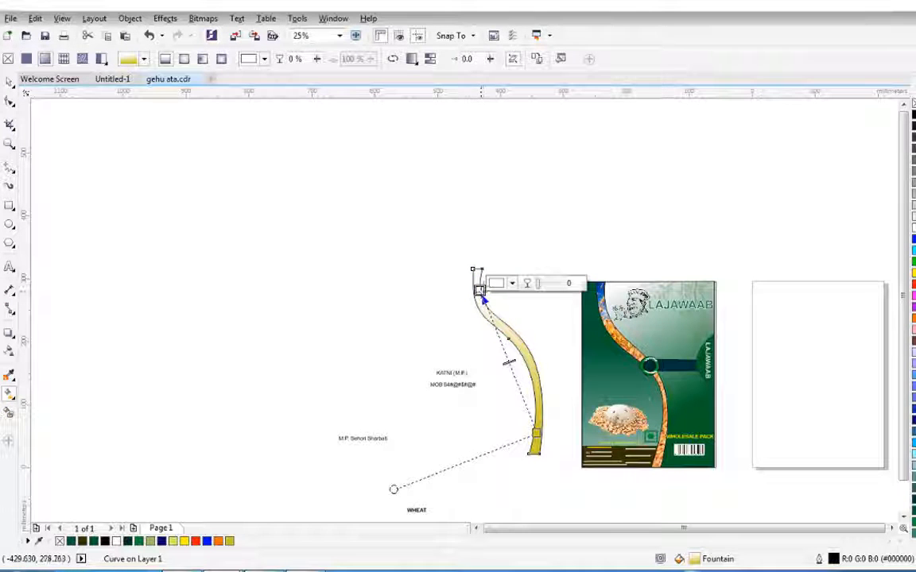
Set the strip's gradient colours to light yellow #F5E380 at the upper end and #D4D41B at the lower end.
click(498, 284)
click(580, 405)
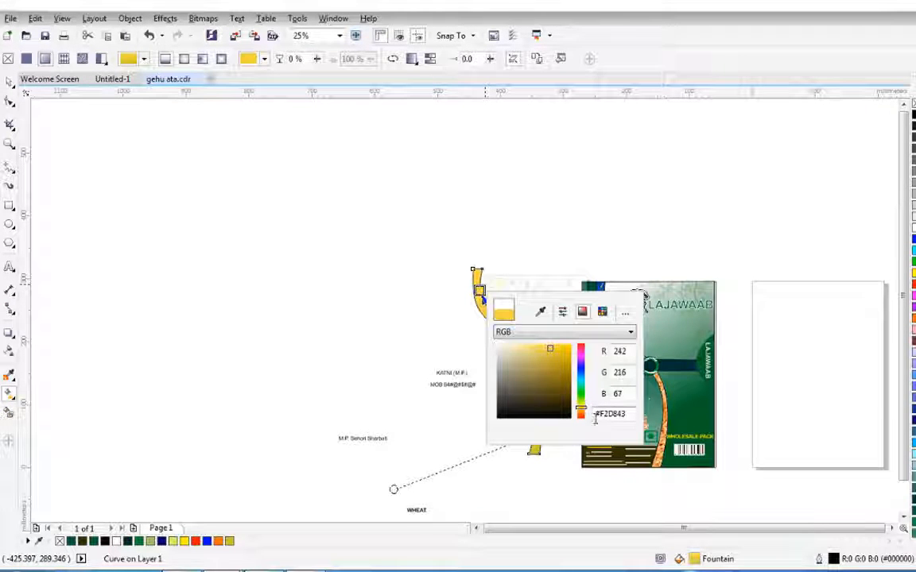
click(503, 228)
click(536, 434)
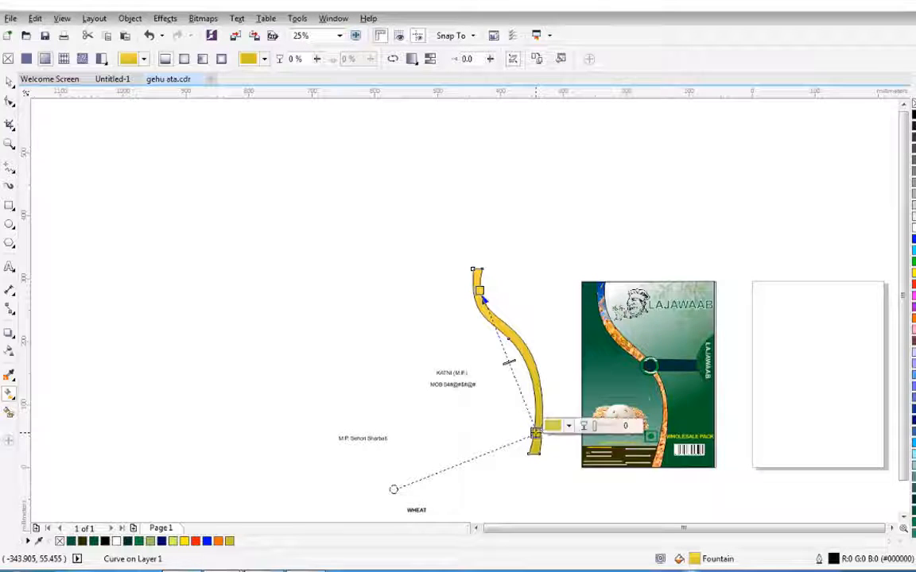
click(552, 423)
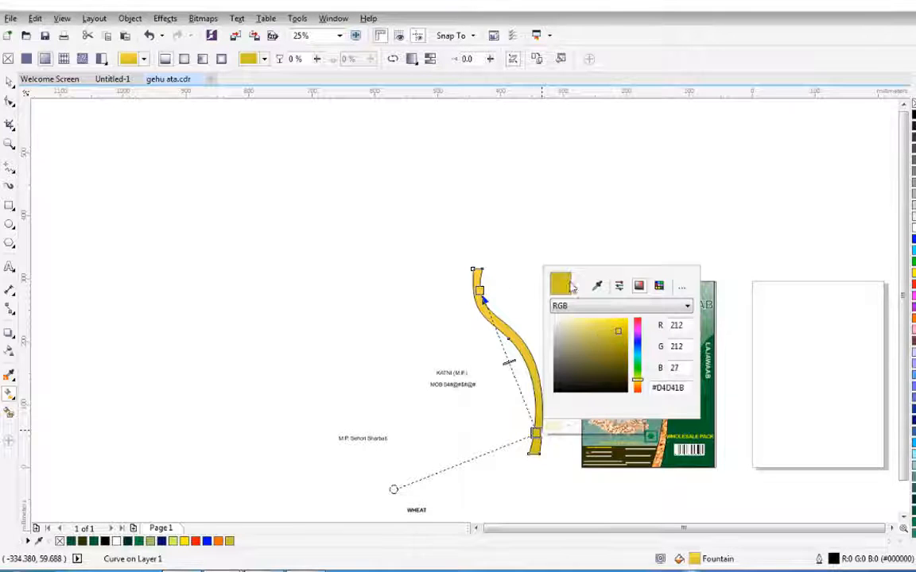
click(480, 291)
click(495, 281)
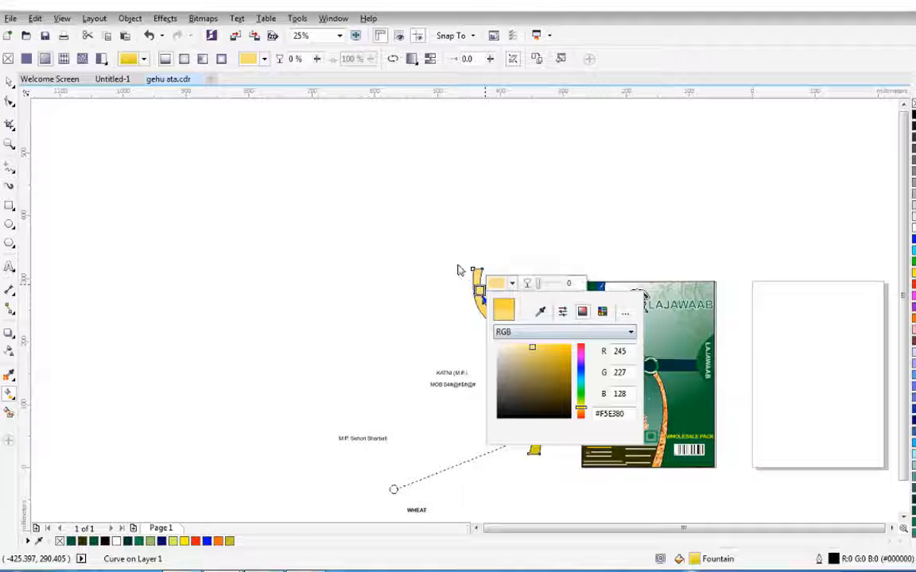
click(459, 266)
Remove the yellow strip's outline and move it onto the pack along the right edge of the wheat strip.
click(9, 82)
click(488, 313)
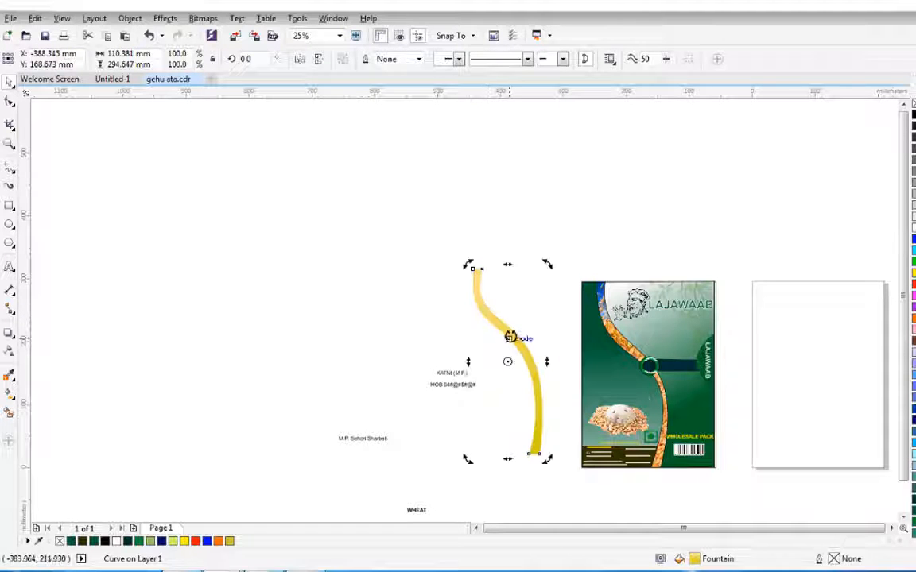
drag(511, 333, 631, 342)
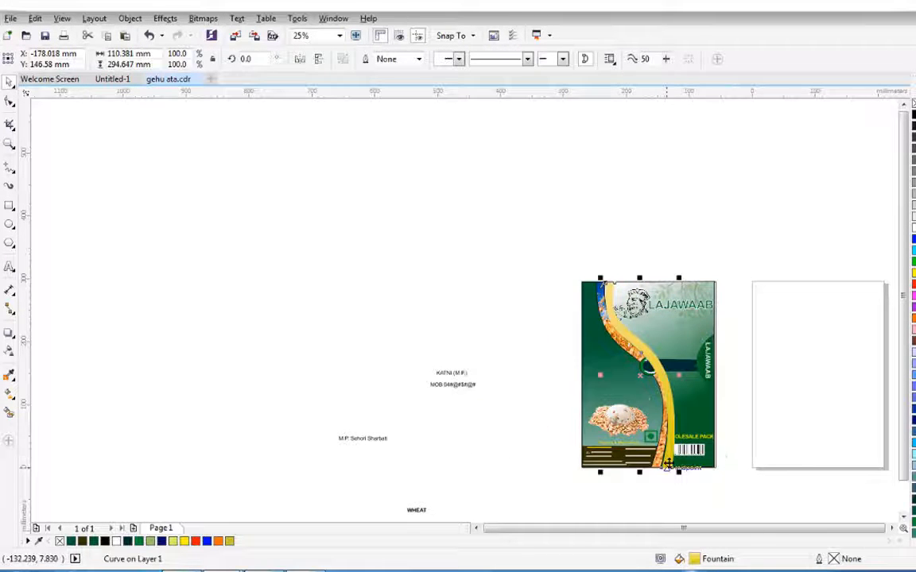
Bring the SORTEX CLEAN badge in front of the yellow strip.
scroll(667, 464, up, 1)
scroll(634, 409, up, 1)
scroll(665, 273, down, 1)
click(634, 199)
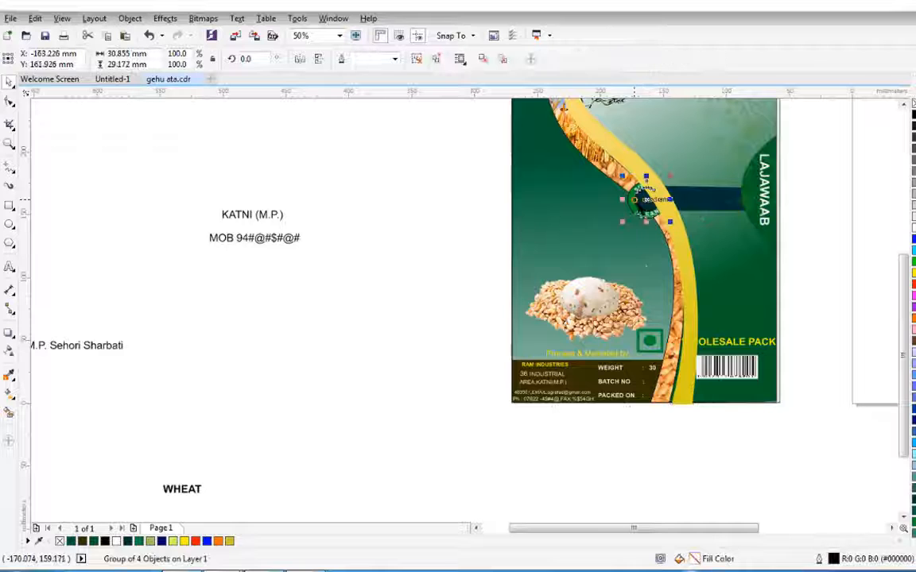
right_click(635, 200)
mouse_move(741, 403)
click(819, 402)
click(430, 223)
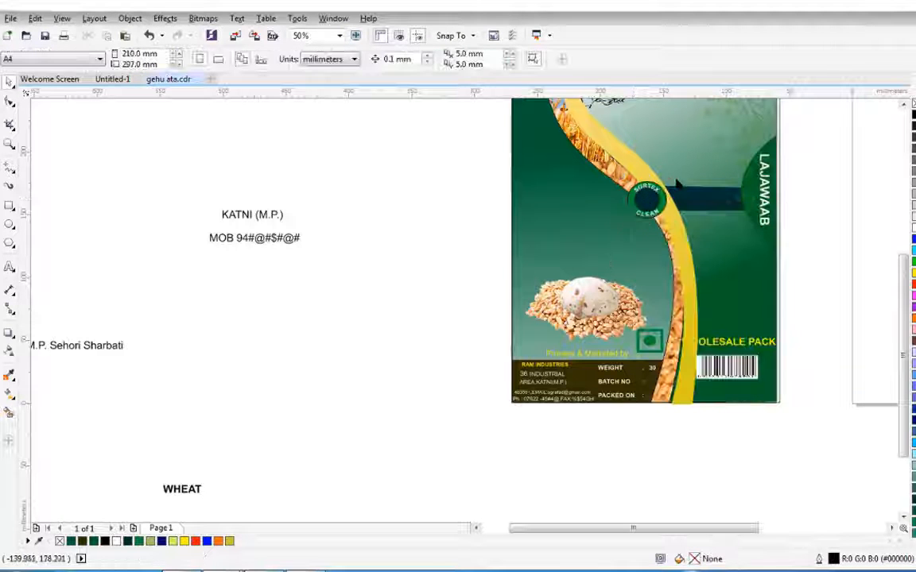
Shift the yellow strip snugly against the wheat strip and bring the WHOLESALE PACK text in front of it.
click(682, 393)
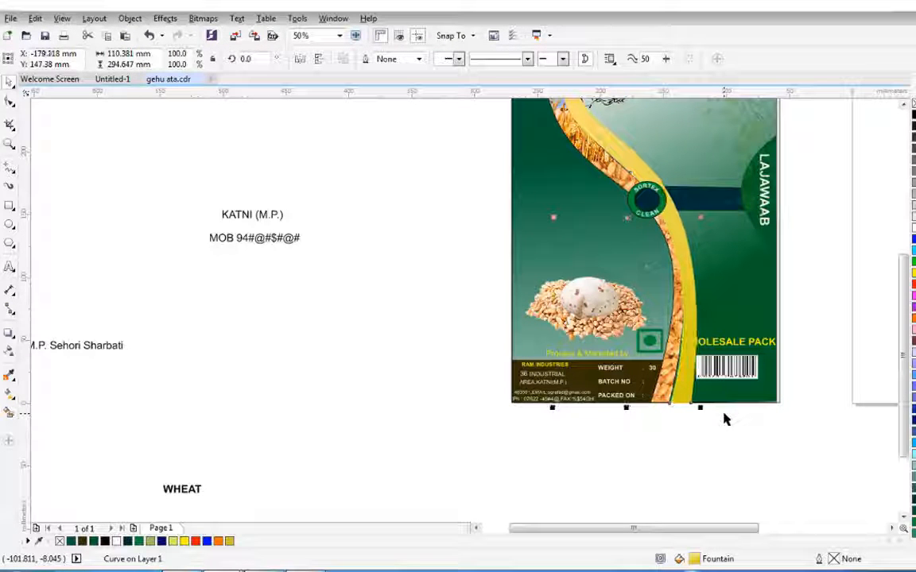
drag(904, 266, 904, 220)
drag(905, 321, 905, 380)
right_click(739, 330)
mouse_move(778, 214)
click(718, 214)
click(792, 340)
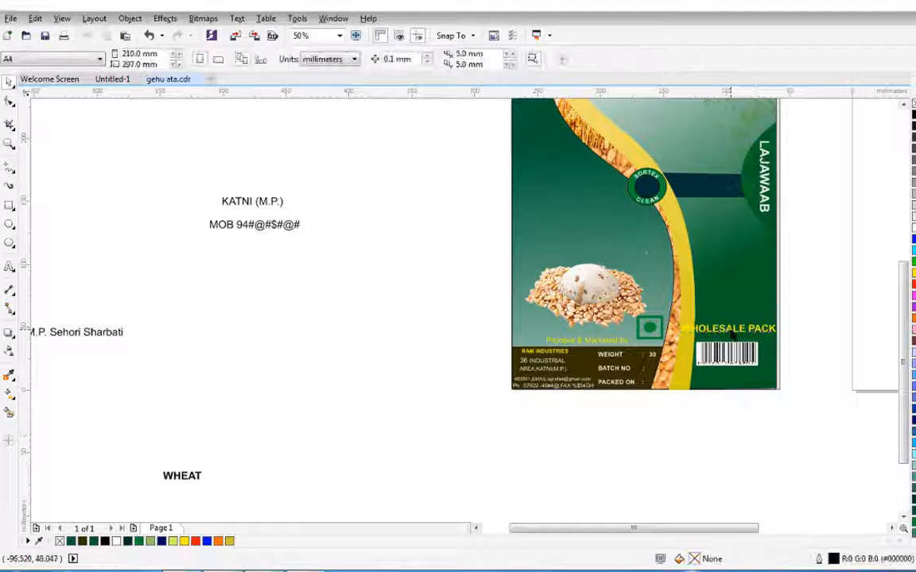
Shrink WHOLESALE PACK to about 58 by 5 mm, place it clear of the yellow strip and shift the barcode right beneath it.
click(770, 329)
drag(780, 340, 741, 330)
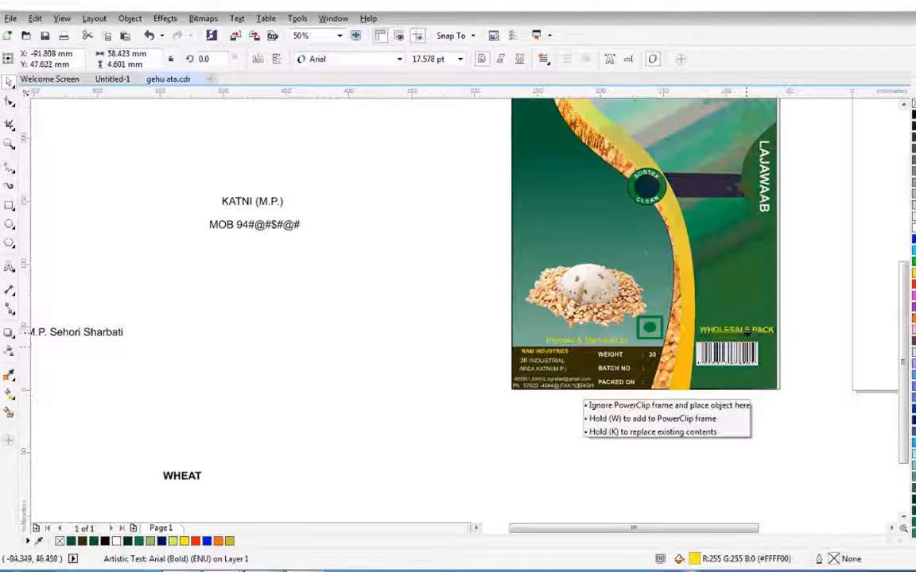
click(738, 359)
key(Right)
key(Right)
key(Right)
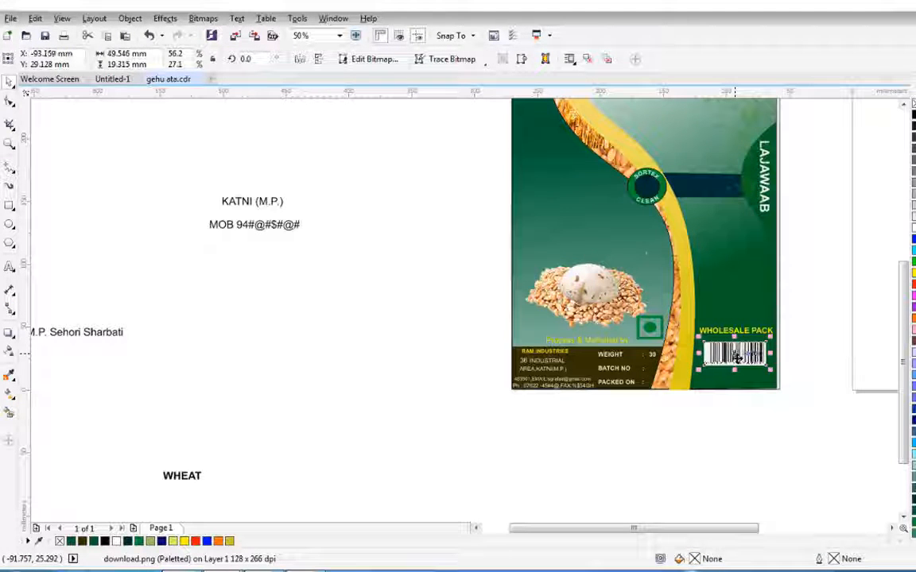
click(791, 260)
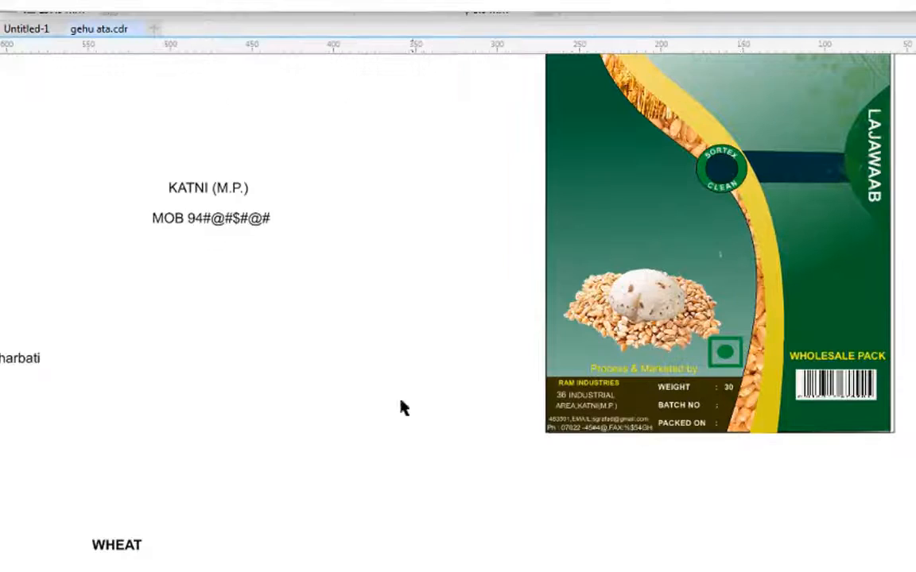
Place the WHEAT text on the teal bar between the two badges, enlarged and coloured white.
drag(114, 561, 833, 179)
key(Right)
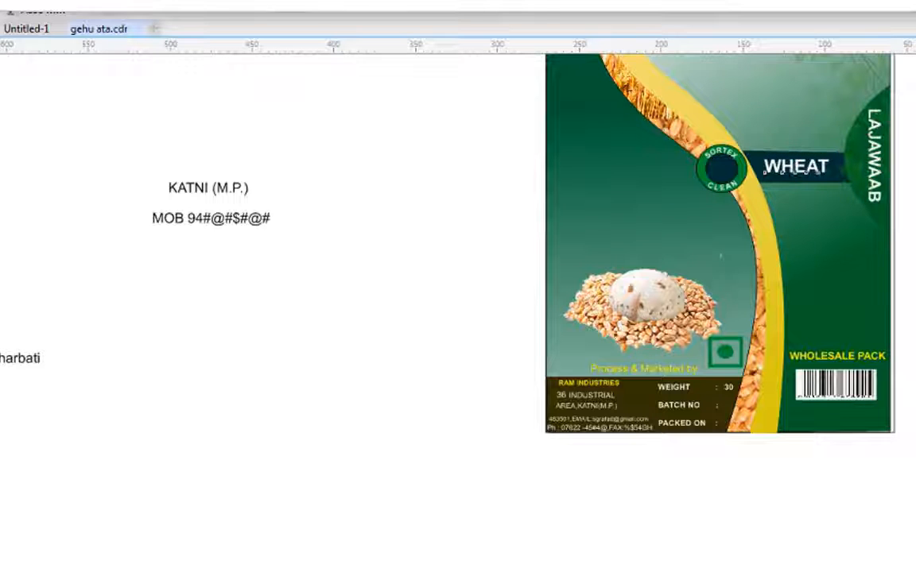
scroll(458, 318, up, 3)
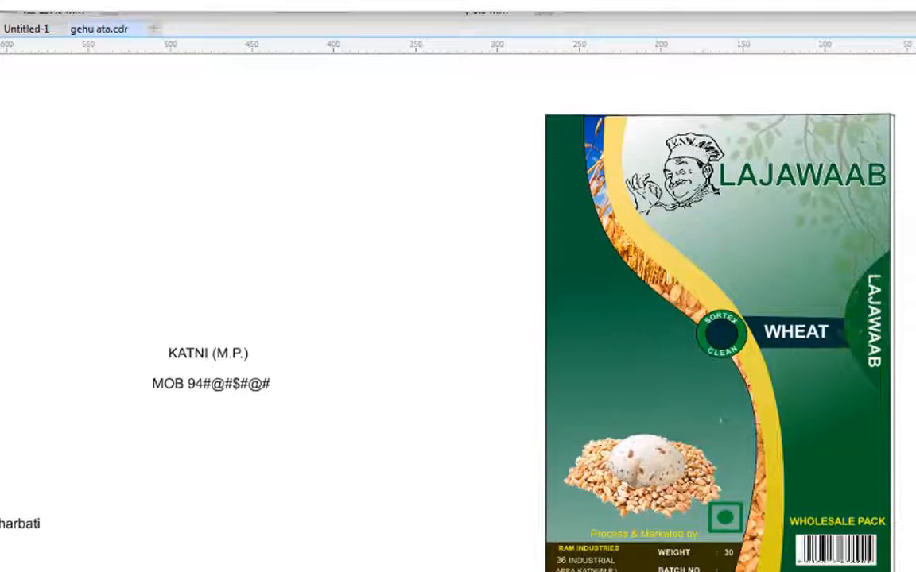
scroll(732, 318, down, 3)
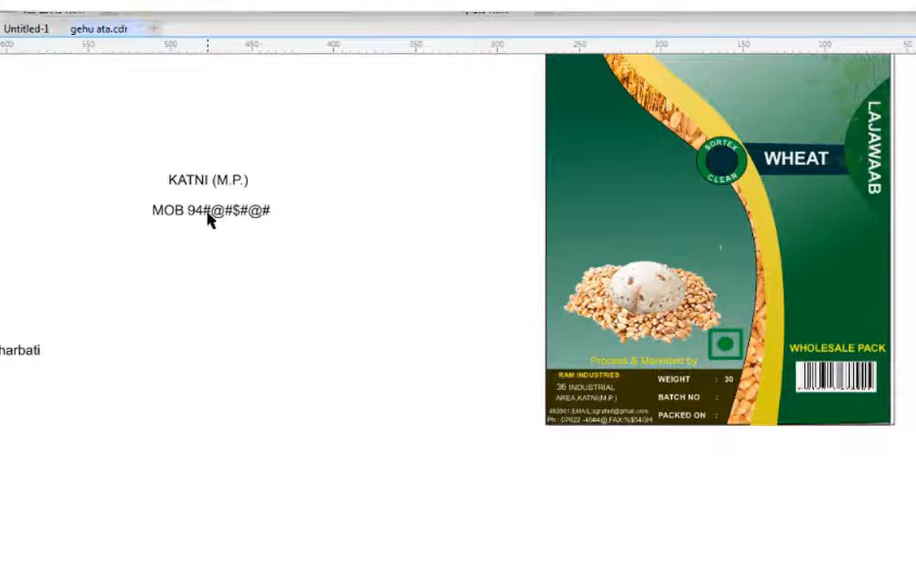
Place the mobile number line, small and white, in the dark company panel between the AREA,KATNI(M.P.) and e-mail lines.
click(210, 219)
drag(211, 213, 593, 402)
scroll(607, 402, up, 2)
drag(702, 420, 638, 411)
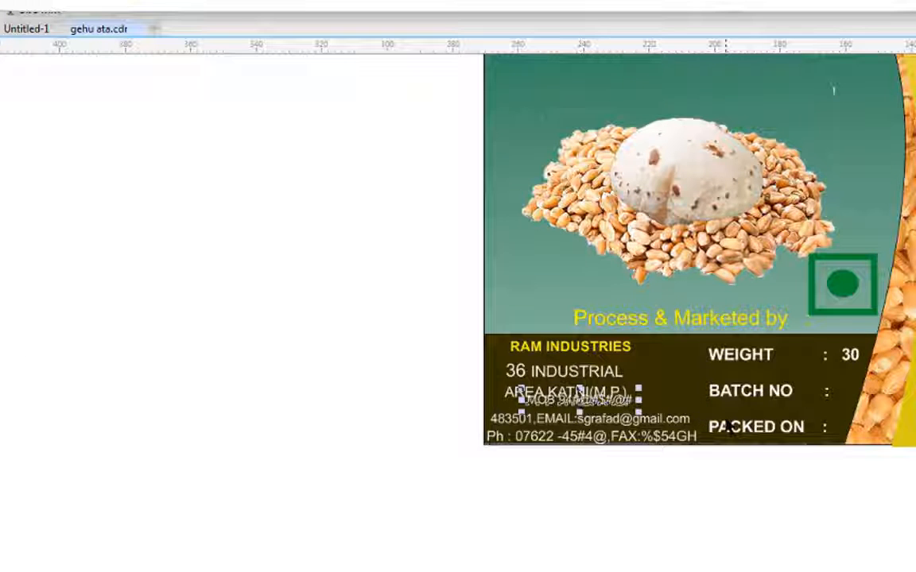
key(Down)
key(Left)
key(Left)
key(Left)
key(Left)
key(Left)
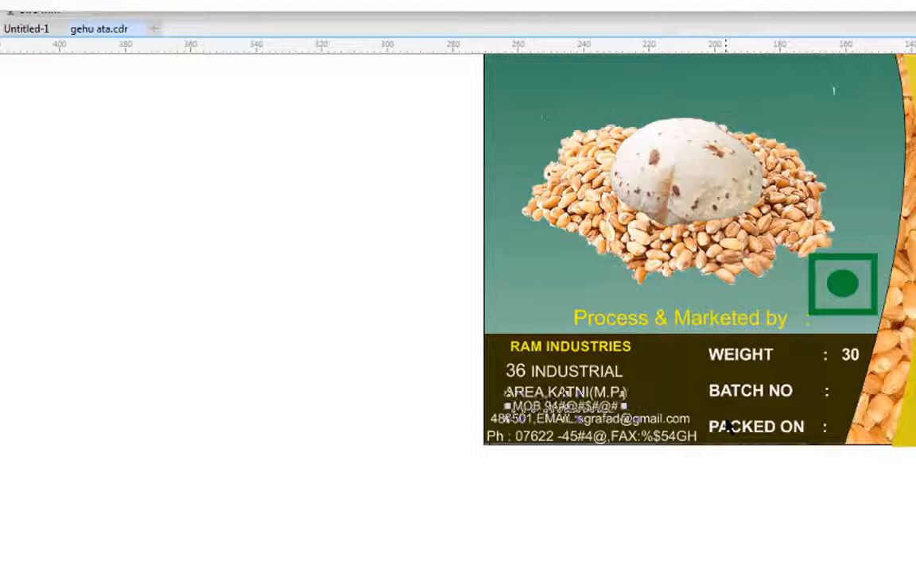
Nudge the 36 INDUSTRIAL and AREA,KATNI(M.P.) lines up slightly to make room for the mobile number line.
click(574, 373)
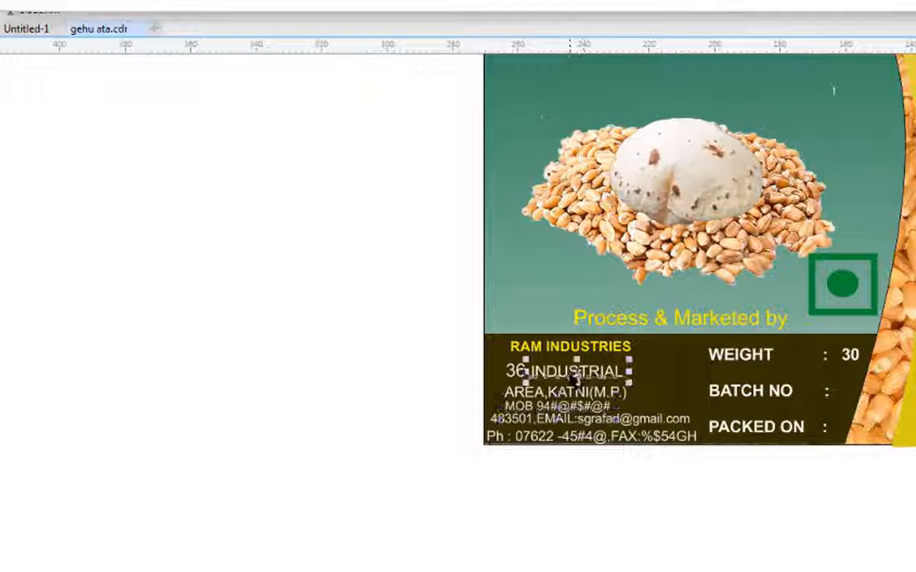
key(Up)
click(567, 395)
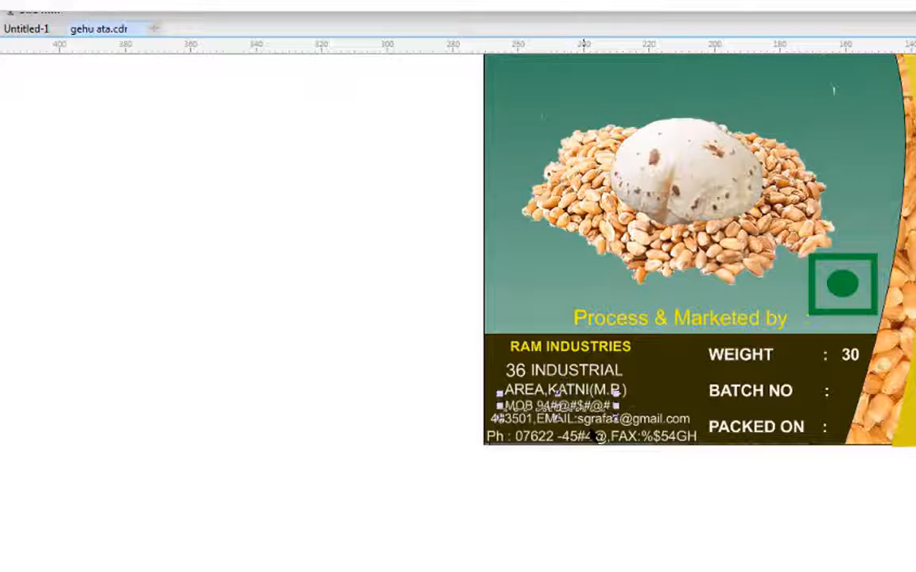
click(624, 471)
scroll(693, 430, down, 2)
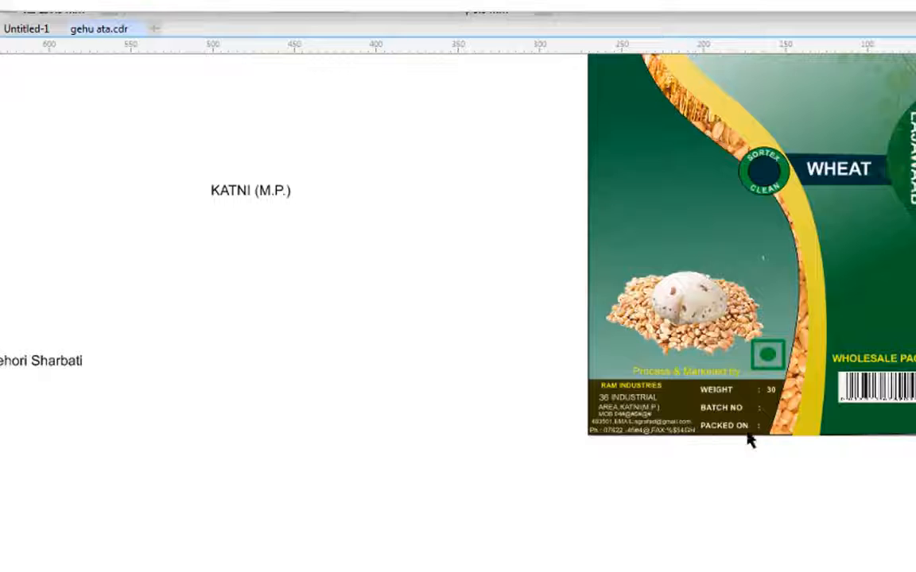
scroll(751, 436, up, 3)
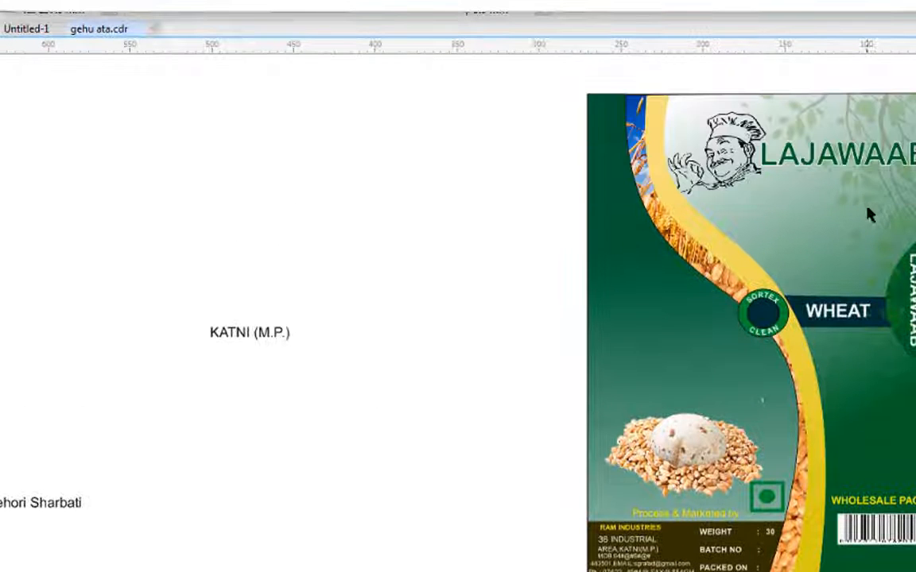
Move M.P. Sehori Sharbati aside and draw a thin rectangle of similar width with fully rounded corners, yellow fill and no outline.
drag(4, 503, 321, 438)
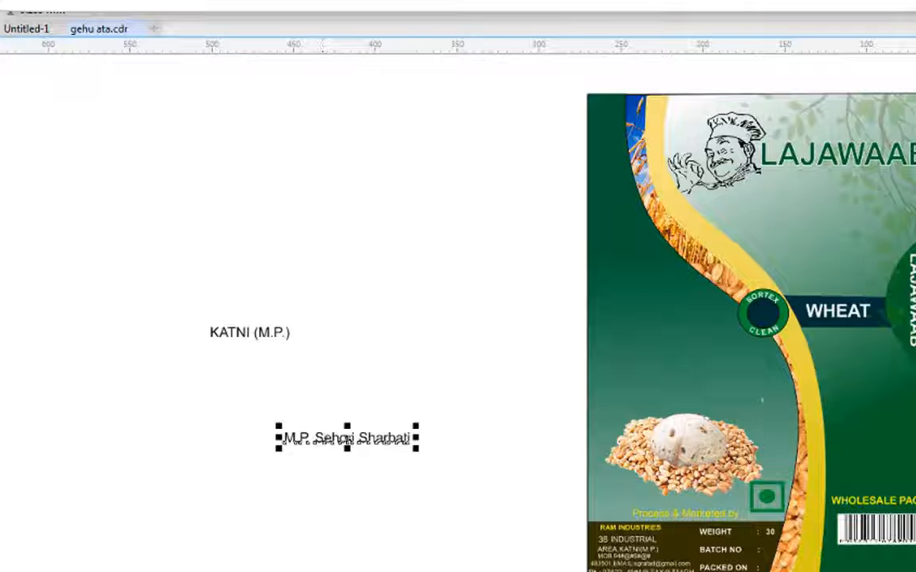
drag(6, 426, 144, 443)
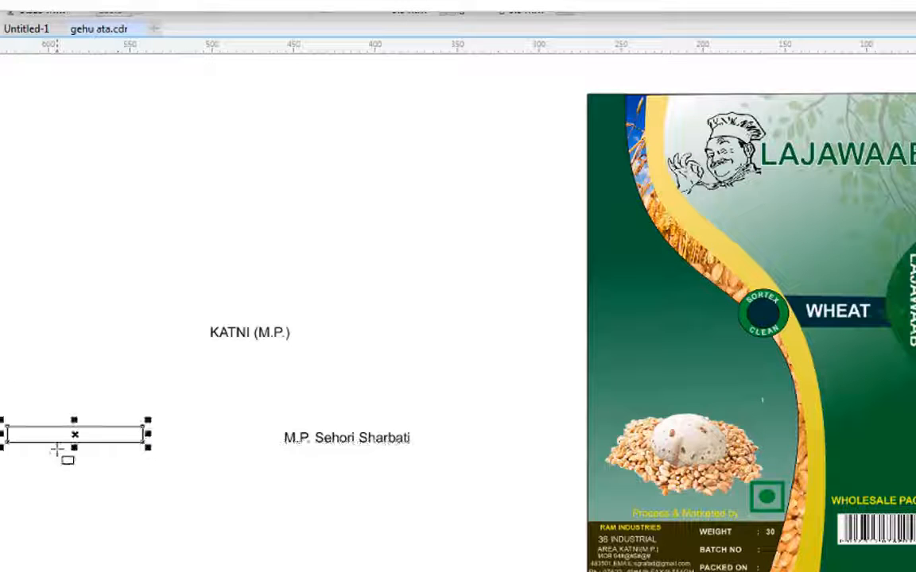
key(F10)
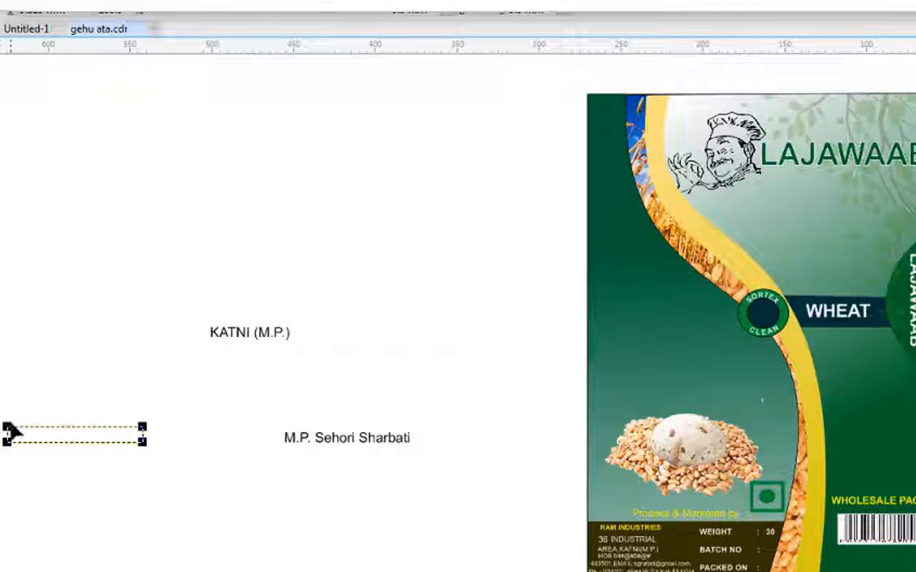
drag(8, 427, 19, 426)
key(space)
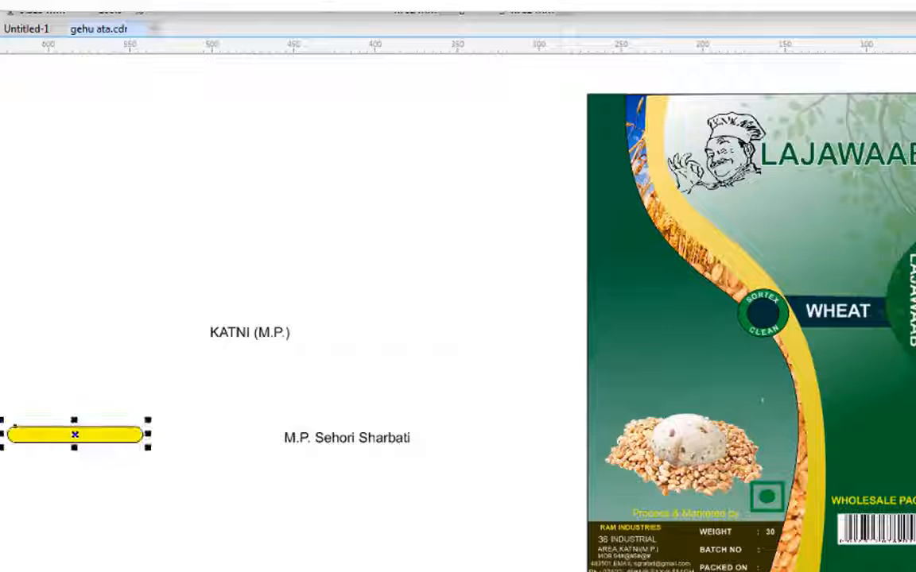
click(105, 440)
right_click(54, 571)
Place the yellow rounded bar on the green panel left of the SORTEX CLEAN badge and lay the M.P. Sehori Sharbati text over it.
drag(51, 436, 638, 322)
click(362, 441)
drag(362, 444, 674, 345)
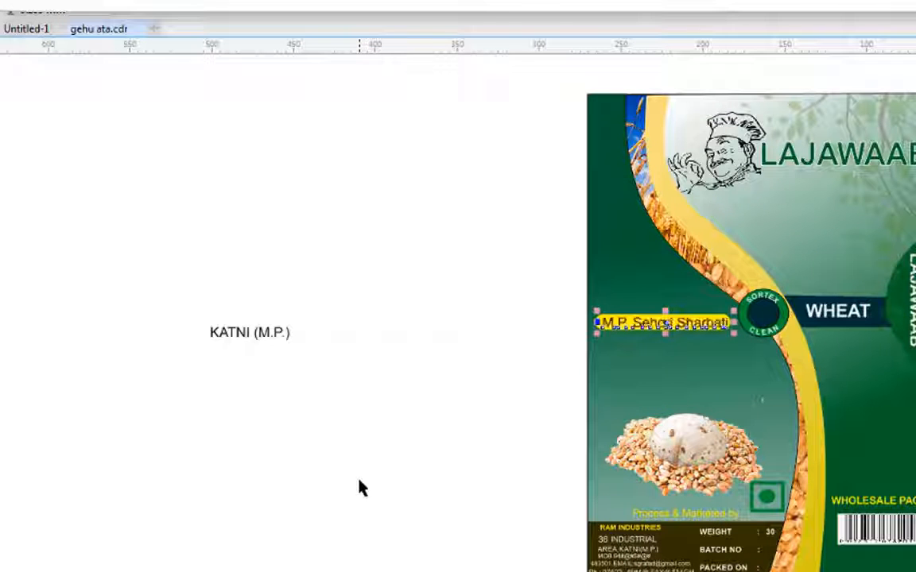
Nudge the M.P. Sehori Sharbati text up and left until it is centred on the yellow bar.
scroll(627, 341, up, 2)
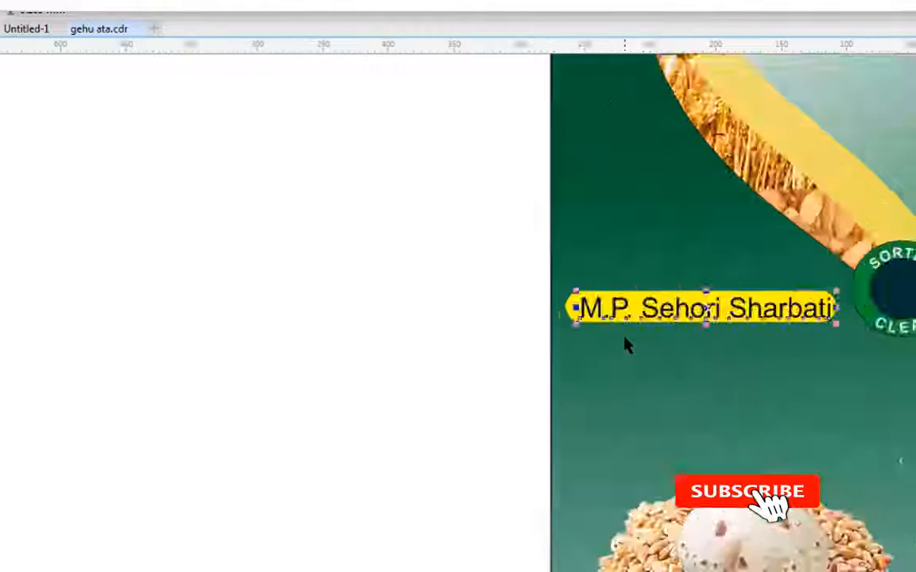
scroll(627, 345, up, 2)
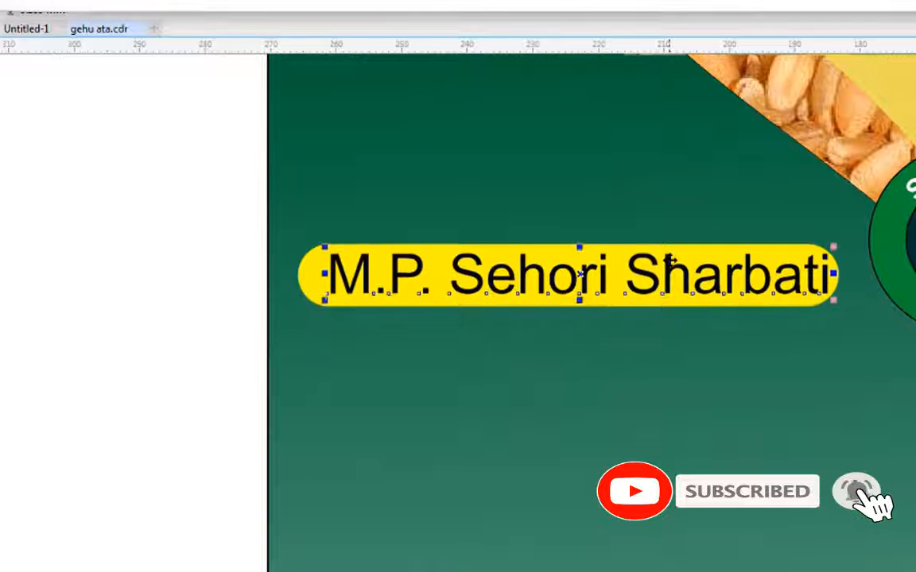
key(Up)
key(Left)
key(Left)
key(Left)
key(Left)
key(Left)
key(Left)
key(Right)
key(Right)
key(Right)
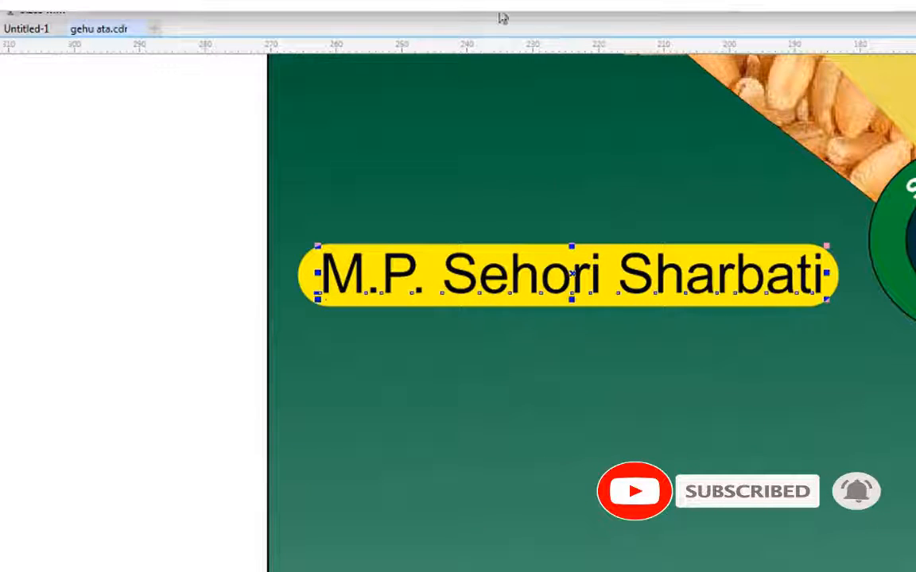
Make the M.P. Sehori Sharbati text bold and nudge it left on the yellow bar.
click(453, 13)
key(Left)
key(Left)
key(Left)
key(Left)
key(Left)
key(Left)
key(Left)
key(Left)
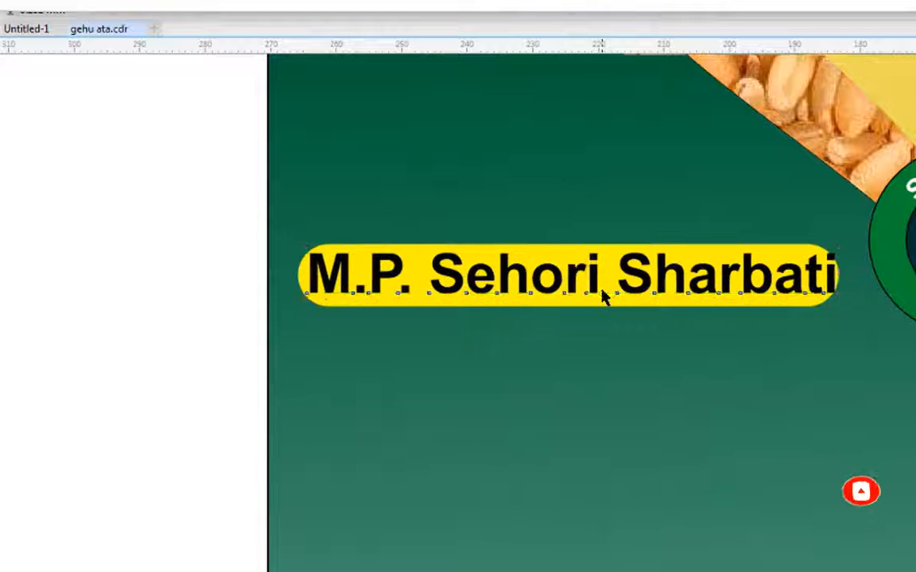
Widen the yellow bar to the right so it extends past the end of the bold M.P. Sehori Sharbati text.
click(82, 169)
click(412, 296)
drag(852, 275, 864, 275)
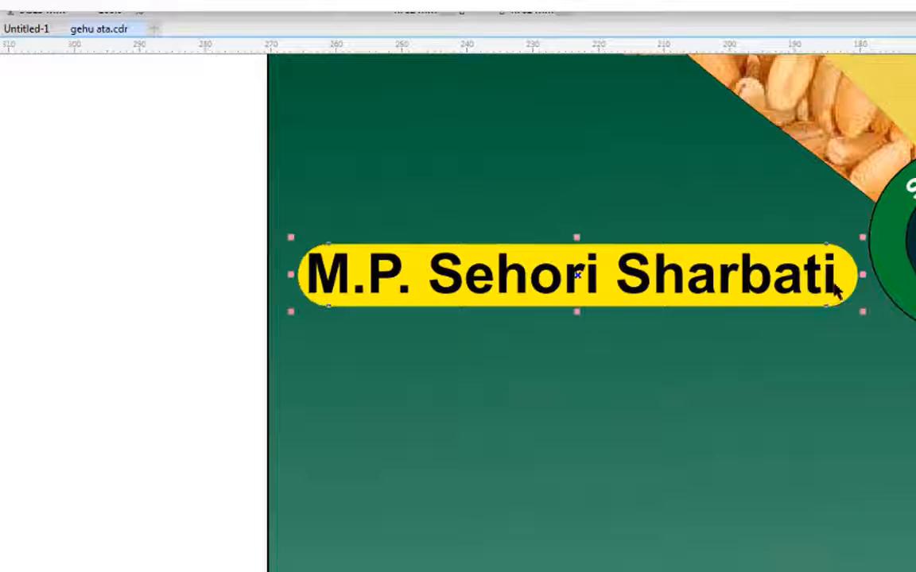
Nudge the M.P. Sehori Sharbati text to the right until it is centred on the widened yellow bar.
click(643, 279)
key(Right)
key(Right)
key(Right)
key(Right)
key(Right)
key(Left)
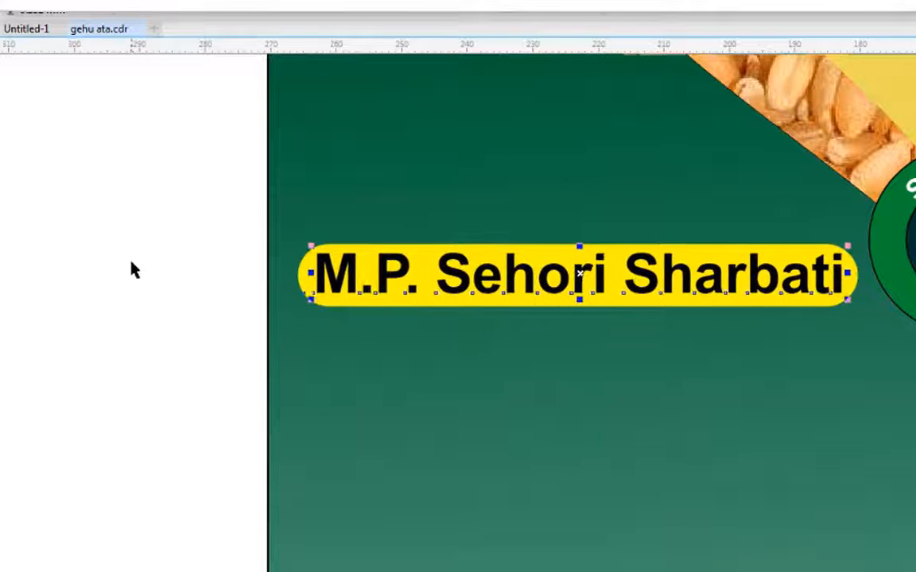
Examine the whole pack layout from the LAJAWAAB logo down to the company details and barcode.
scroll(131, 268, down, 3)
scroll(430, 398, up, 3)
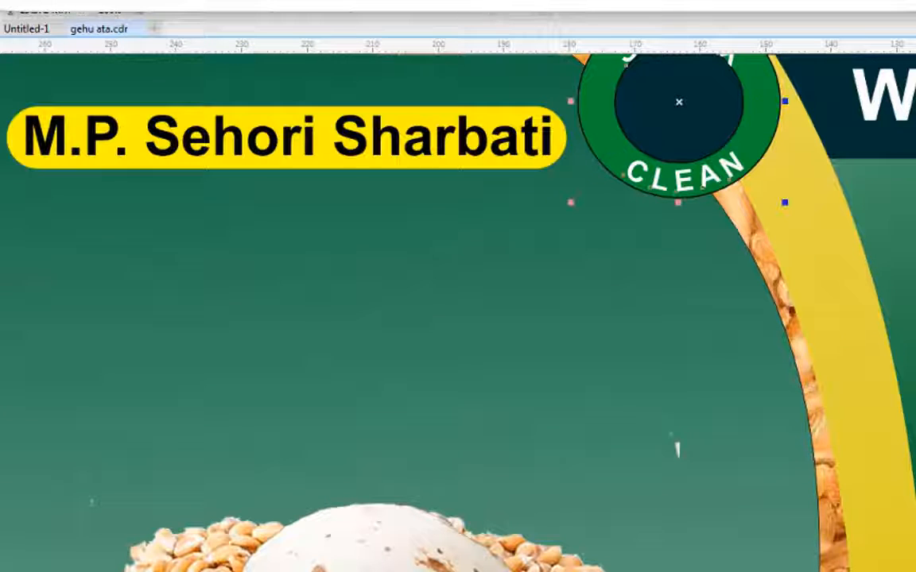
scroll(677, 450, down, 2)
click(691, 350)
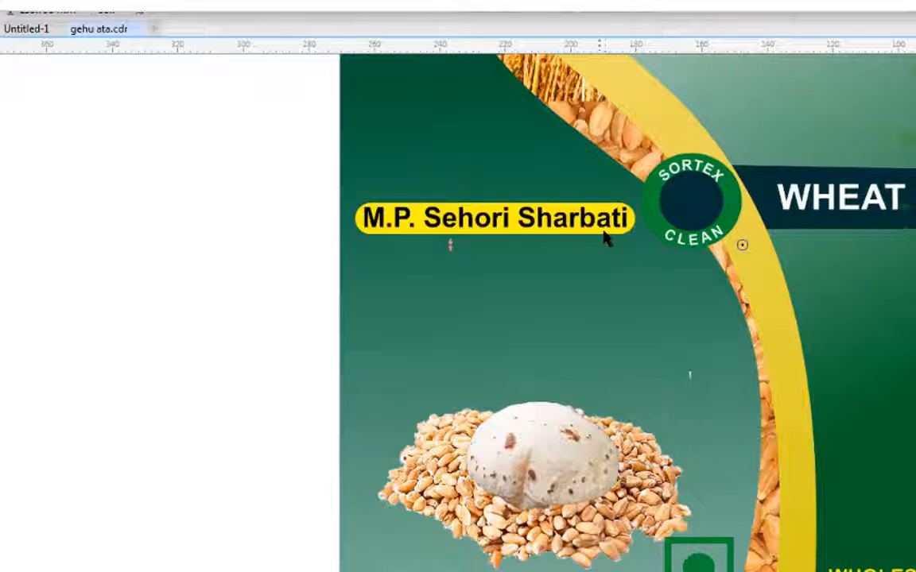
scroll(604, 239, down, 2)
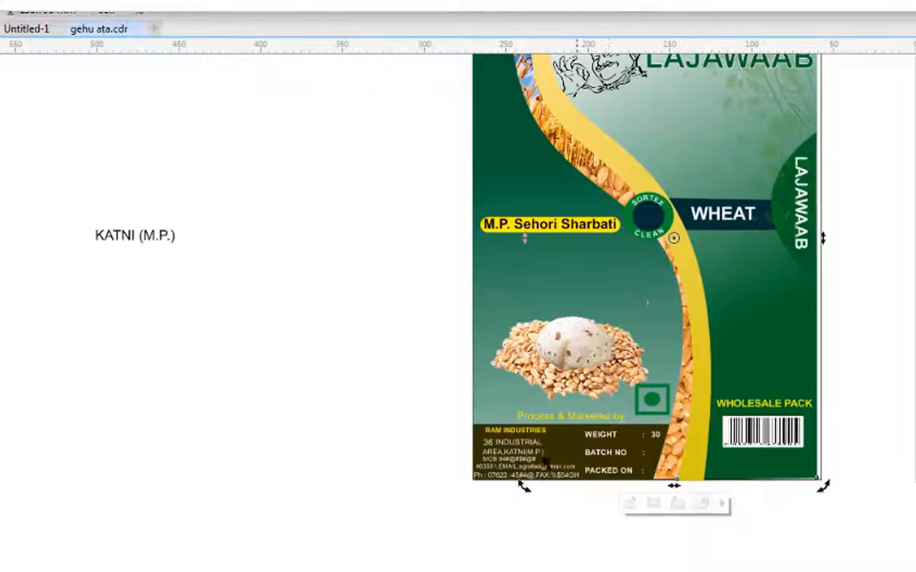
click(768, 359)
scroll(458, 318, up, 3)
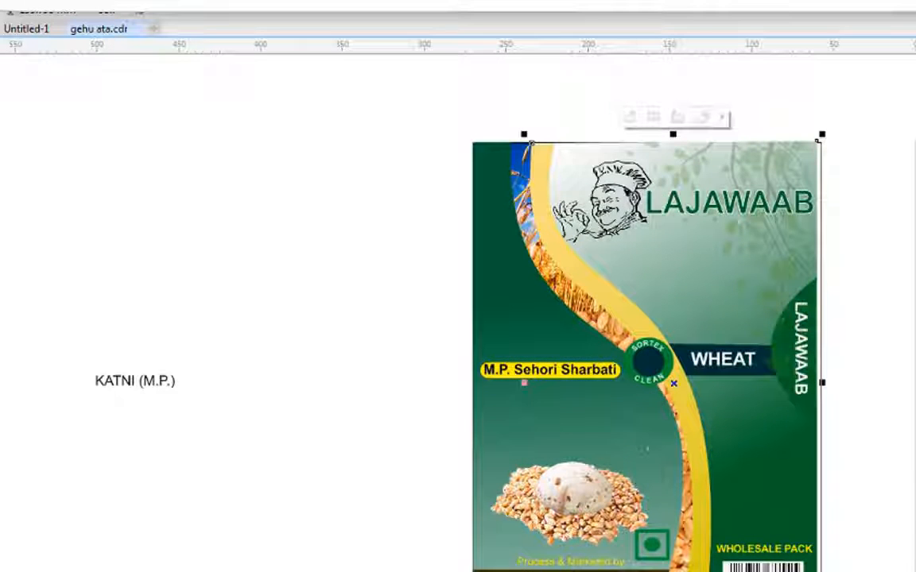
scroll(676, 318, down, 2)
scroll(676, 318, up, 2)
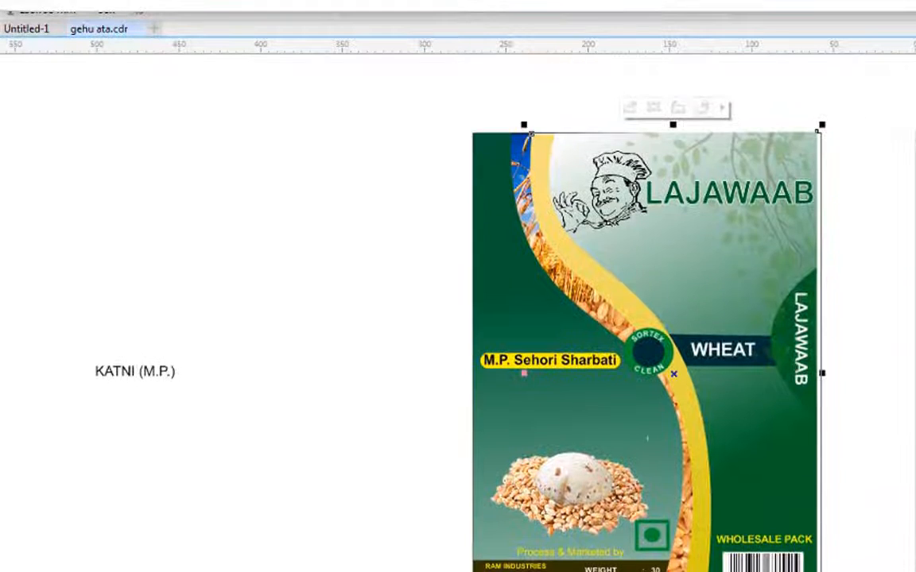
scroll(676, 318, down, 1)
scroll(675, 318, up, 1)
scroll(645, 318, down, 1)
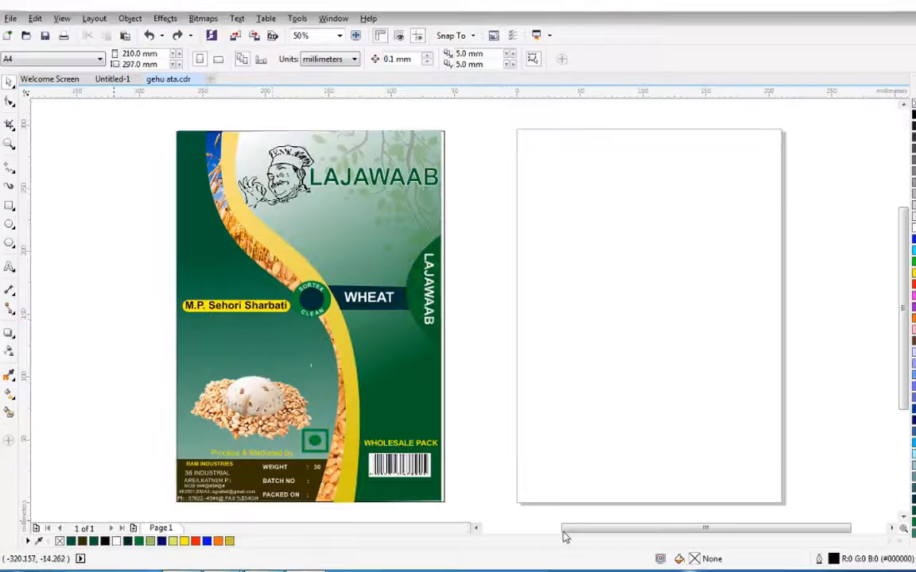
Add the bold Arial text RM in yellow, about 71 pt, on the green panel above the wheat and flour image.
drag(563, 529, 497, 530)
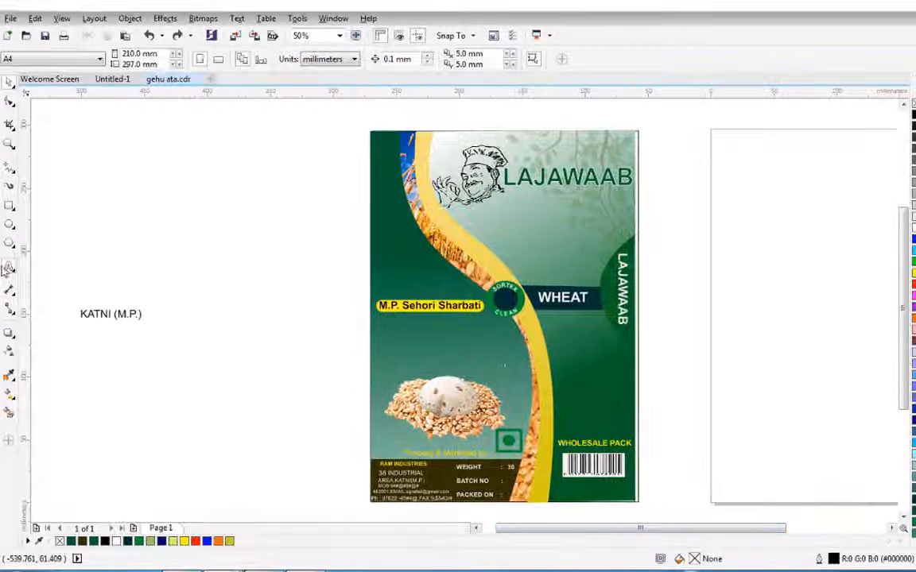
click(9, 268)
click(236, 408)
text(RM)
key(ctrl+space)
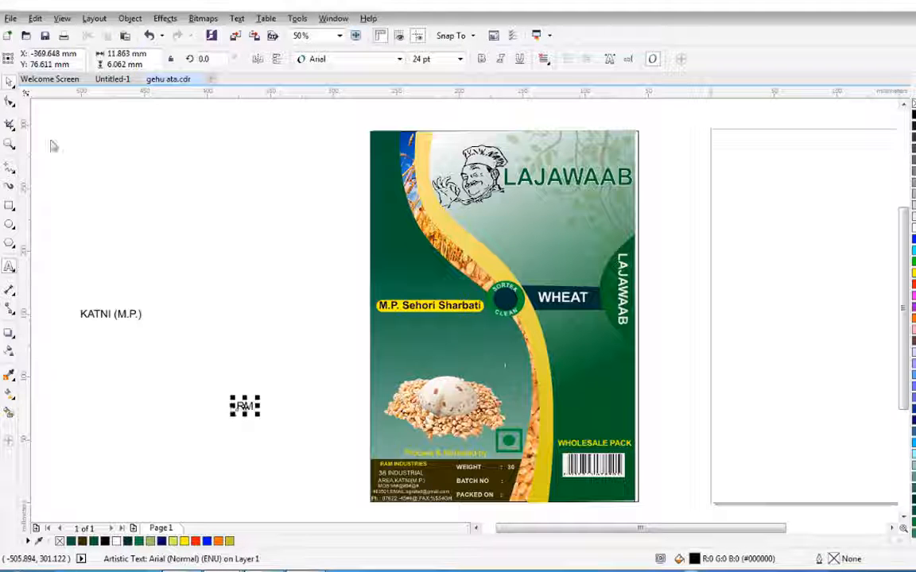
drag(259, 416, 276, 424)
key(ctrl+b)
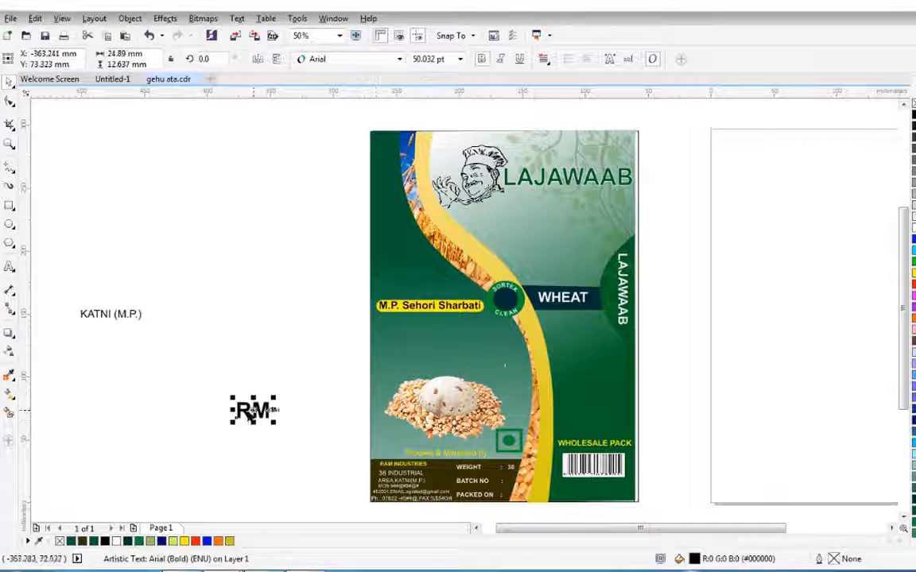
drag(238, 412, 448, 351)
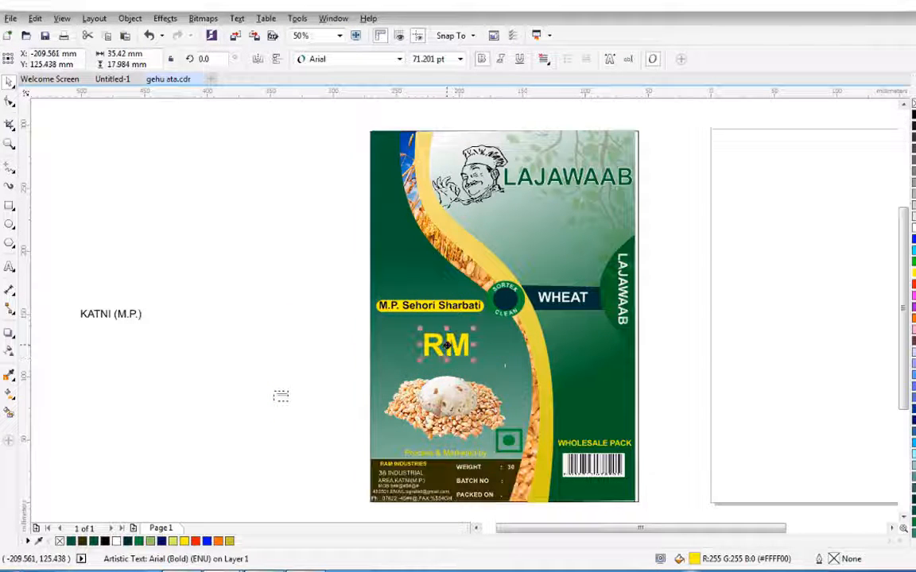
Try other fonts such as Astera on the RM text and set it to Bastion.
click(399, 60)
click(387, 142)
click(399, 60)
click(384, 240)
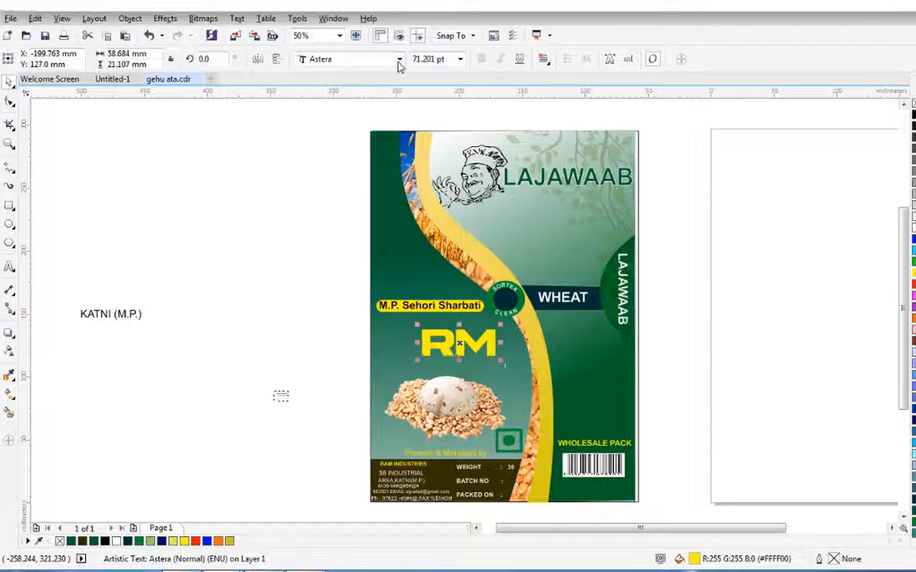
click(399, 60)
click(368, 226)
click(399, 60)
click(329, 340)
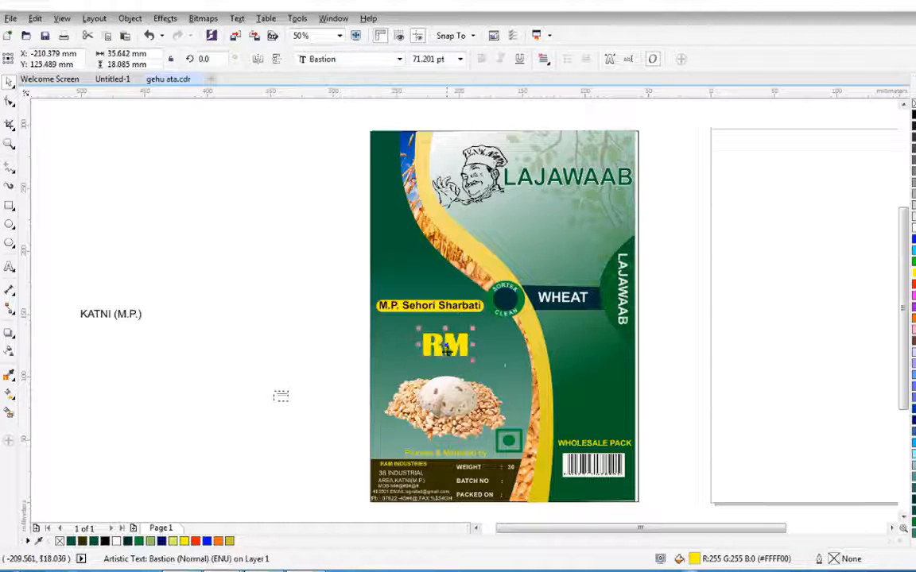
click(317, 346)
click(451, 350)
click(213, 288)
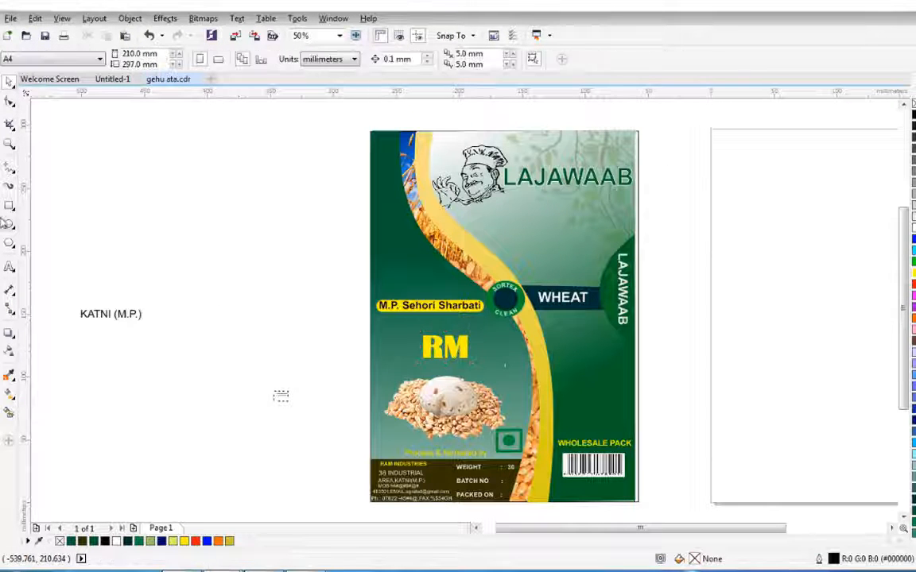
Draw a thin horizontal bar about 75 by 3.7 mm in the blank area left of the pack and fully round its ends.
click(8, 205)
drag(169, 300, 262, 304)
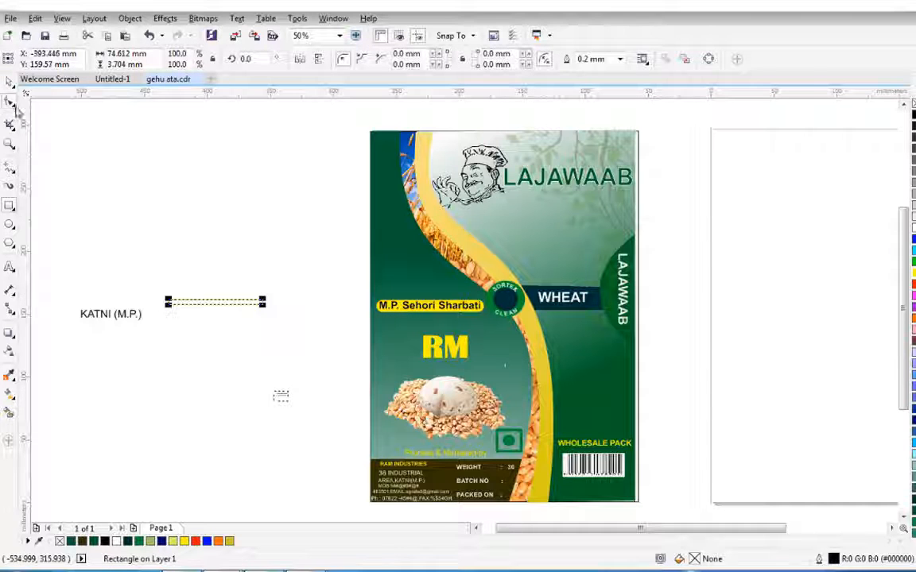
click(10, 102)
drag(168, 302, 198, 307)
Place the thin rounded bar directly under the RM text, fill it white and remove its outline.
click(913, 284)
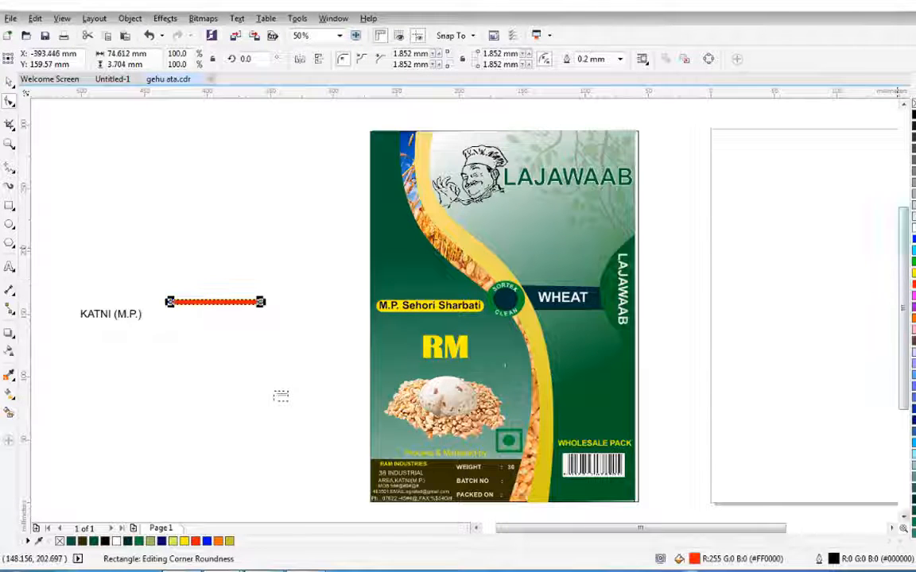
click(913, 227)
click(181, 279)
drag(197, 304, 448, 360)
click(273, 352)
click(458, 363)
right_click(913, 105)
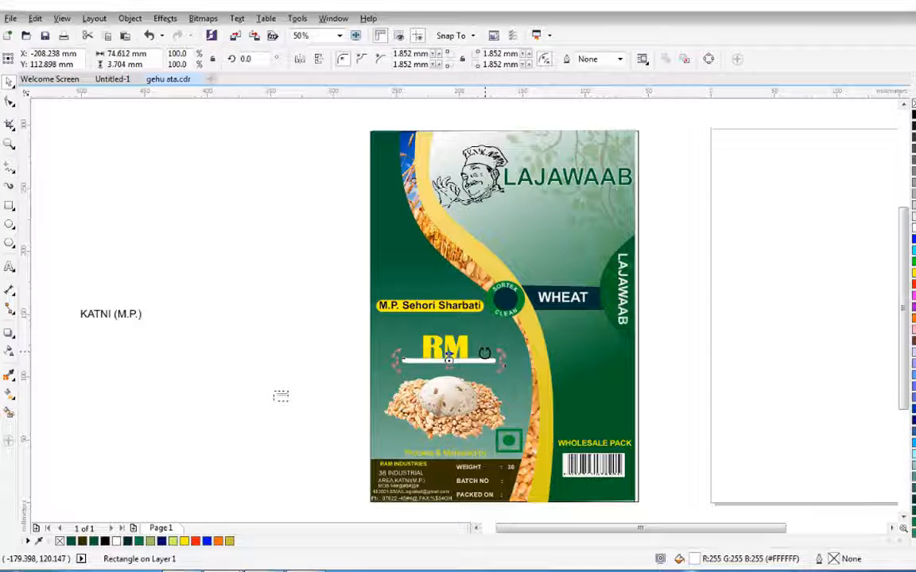
Delete the leftover KATNI (M.P.) text and the stray text frame left of the pack.
click(218, 271)
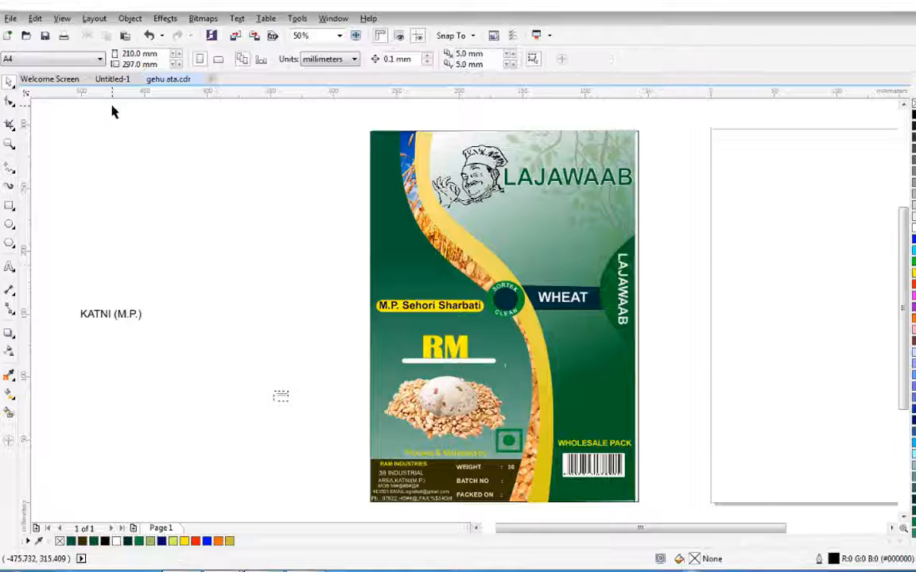
drag(41, 244, 286, 459)
key(Delete)
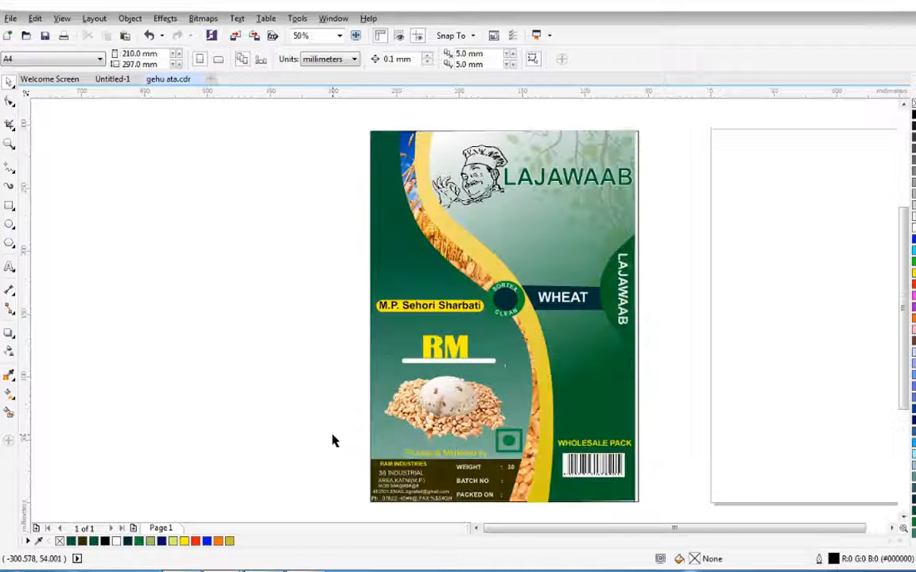
Move the whole pack design onto the A4 page so that it covers the page.
scroll(333, 440, down, 1)
drag(524, 483, 525, 488)
right_click(454, 424)
click(501, 197)
drag(450, 369, 610, 391)
scroll(690, 342, up, 1)
click(690, 342)
drag(903, 258, 903, 322)
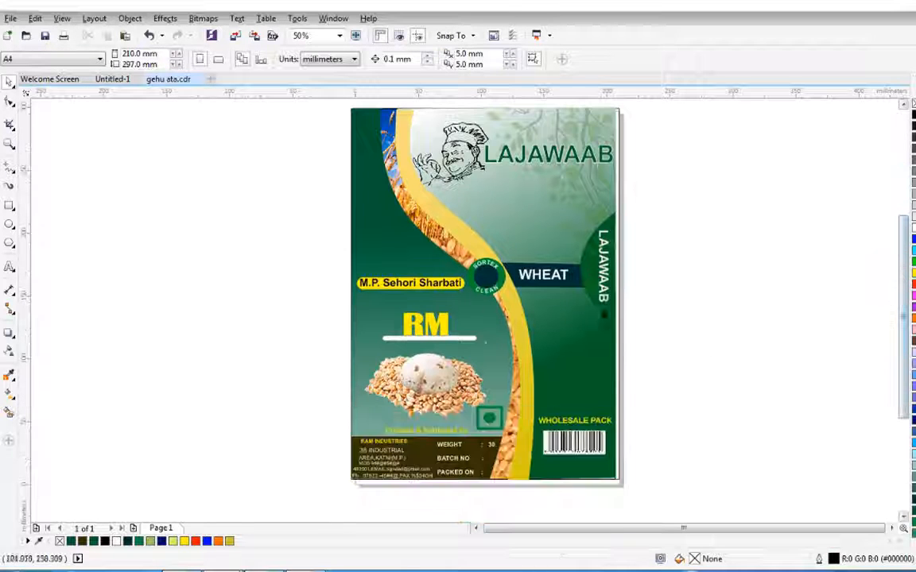
Show the finished wheat pack design in a full-screen preview.
scroll(691, 262, down, 1)
scroll(691, 262, up, 1)
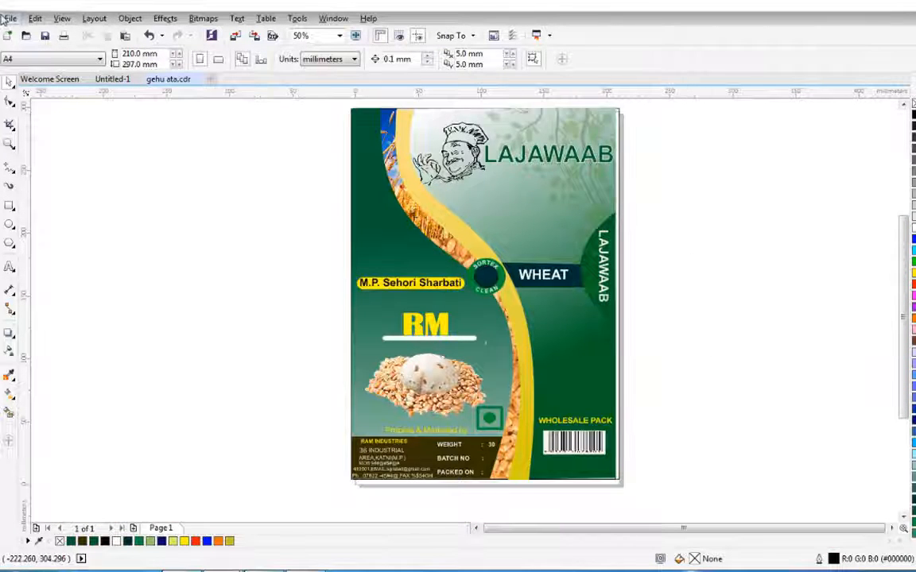
key(F9)
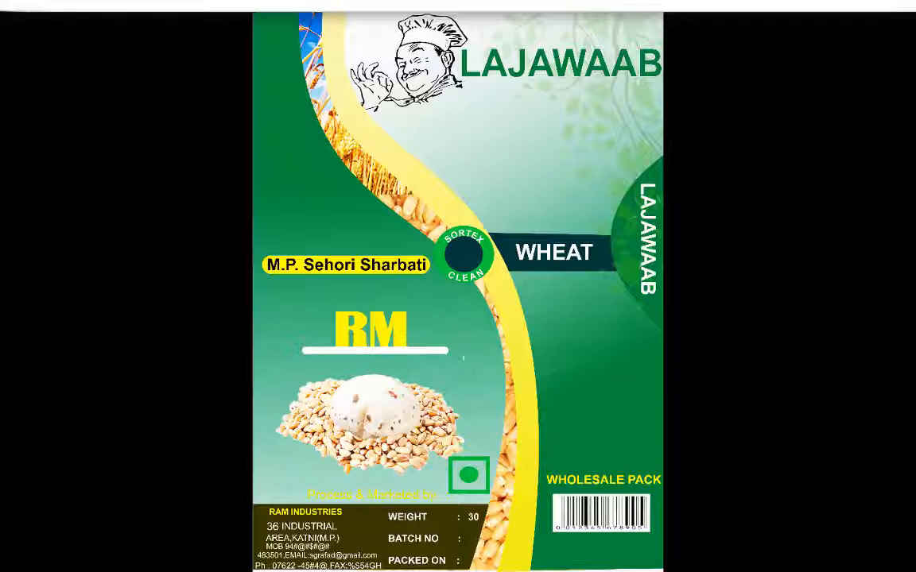